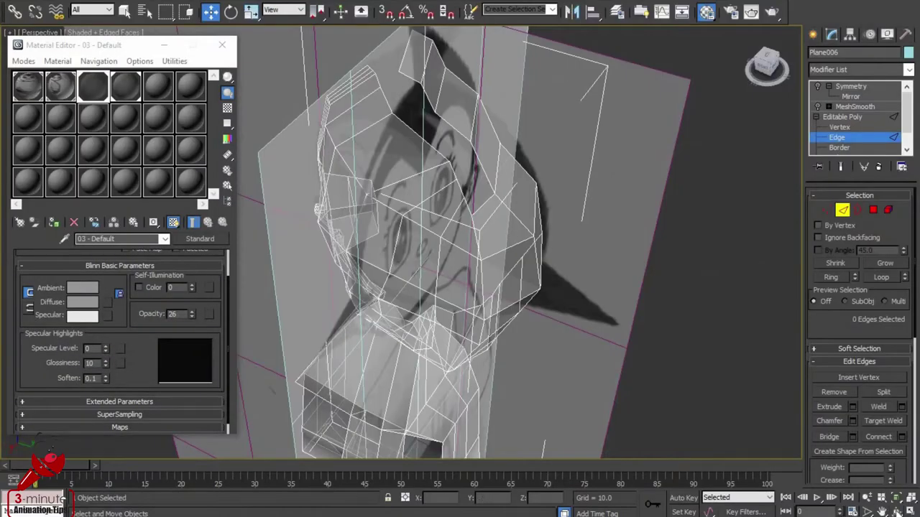
# Step: Target-weld a stray edge at the top of the head onto its neighbouring edge
pyautogui.keyDown('alt'); pyautogui.moveTo(359, 216); pyautogui.dragTo(406, 208, button='middle'); pyautogui.keyUp('alt')
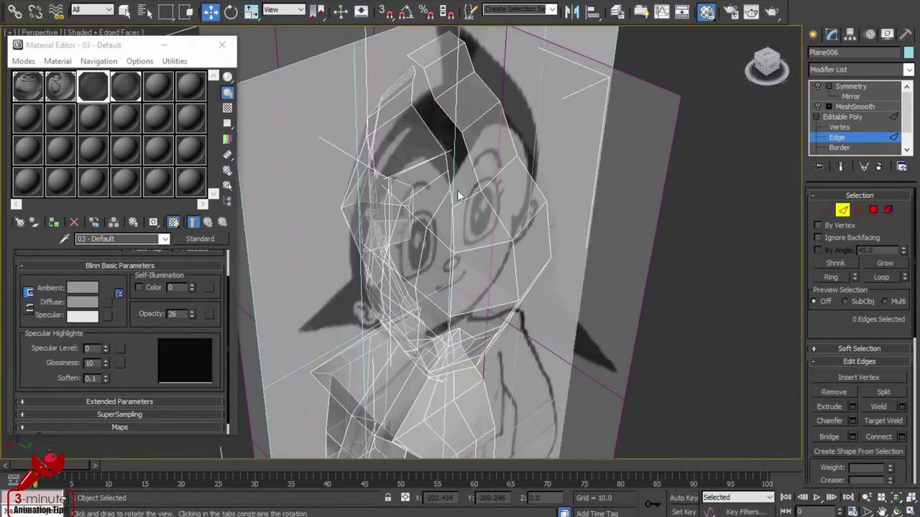
pyautogui.click(475, 173)
pyautogui.rightClick(475, 173)
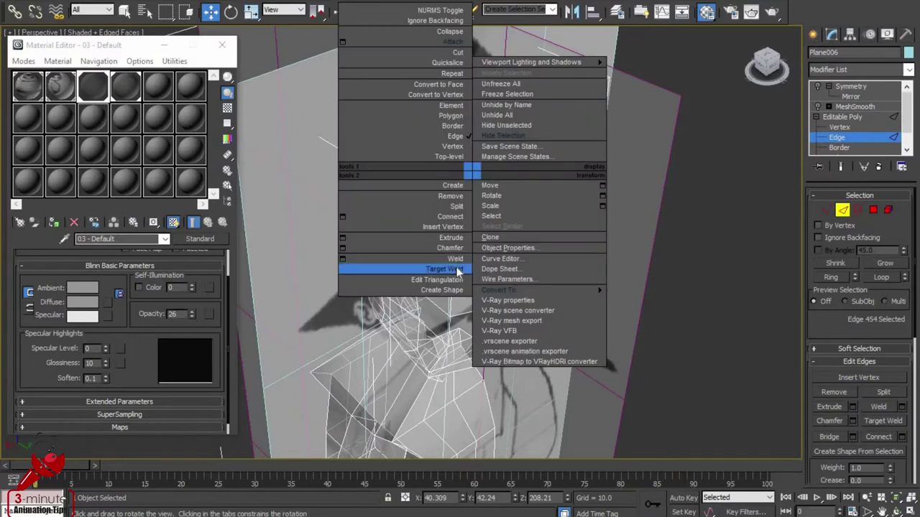
pyautogui.click(467, 270)
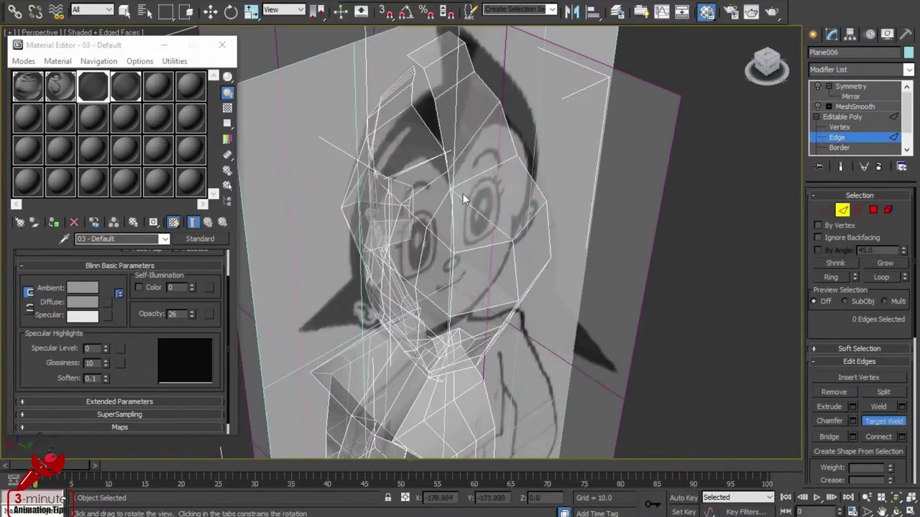
pyautogui.click(897, 511)
pyautogui.moveTo(567, 244)
pyautogui.mouseDown()
pyautogui.moveTo(585, 264)
pyautogui.moveTo(530, 266)
pyautogui.mouseUp()
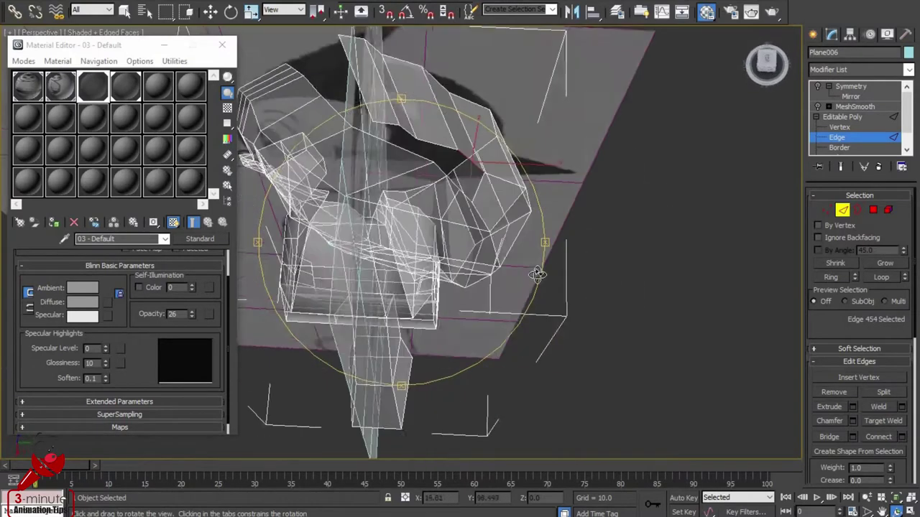
pyautogui.rightClick(527, 269)
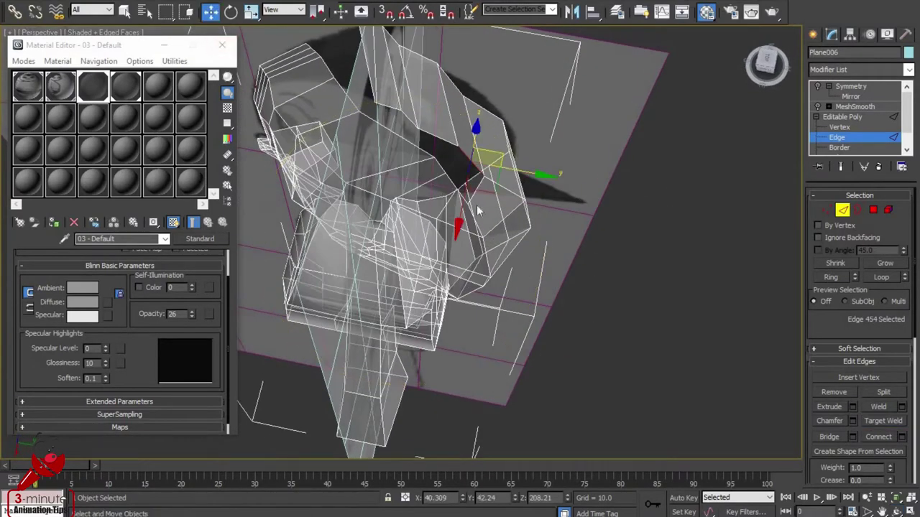
pyautogui.click(707, 383)
# Step: From a new angle, weld the edge beside the eye socket onto its target
pyautogui.click(896, 511)
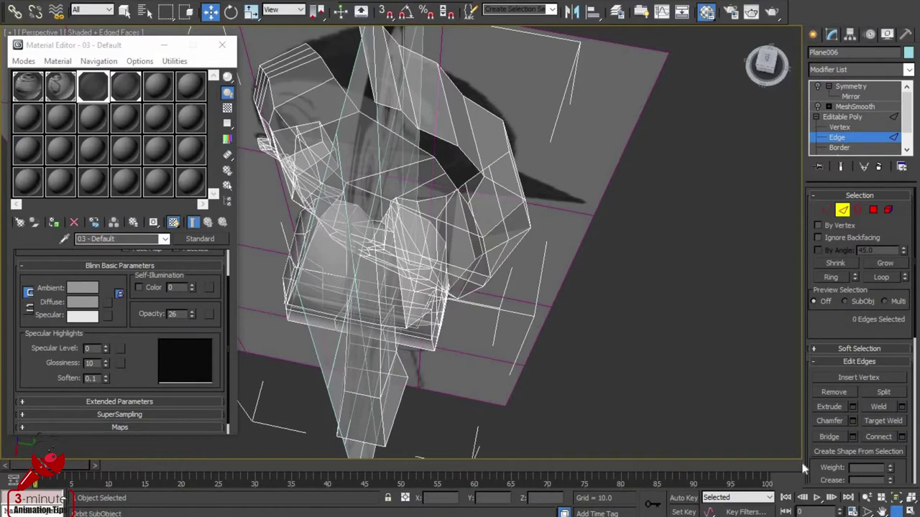
pyautogui.moveTo(503, 288); pyautogui.dragTo(260, 52)
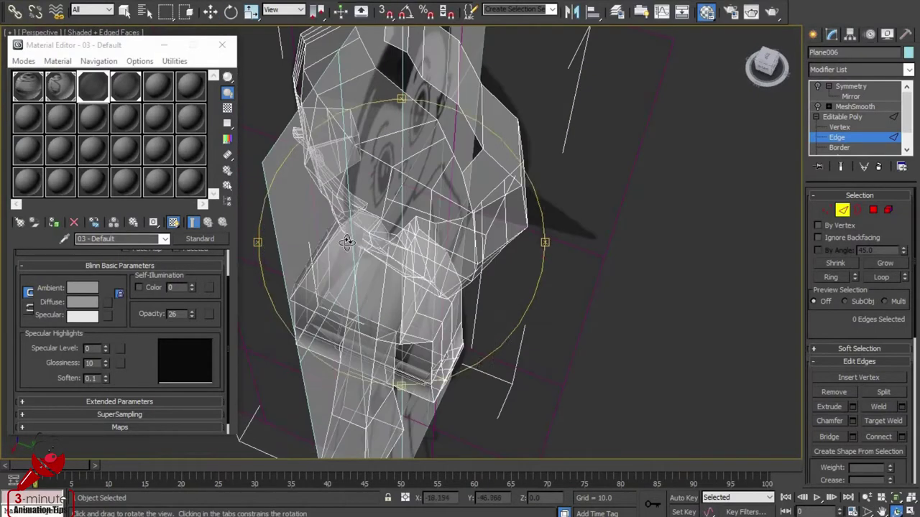
pyautogui.click(455, 164)
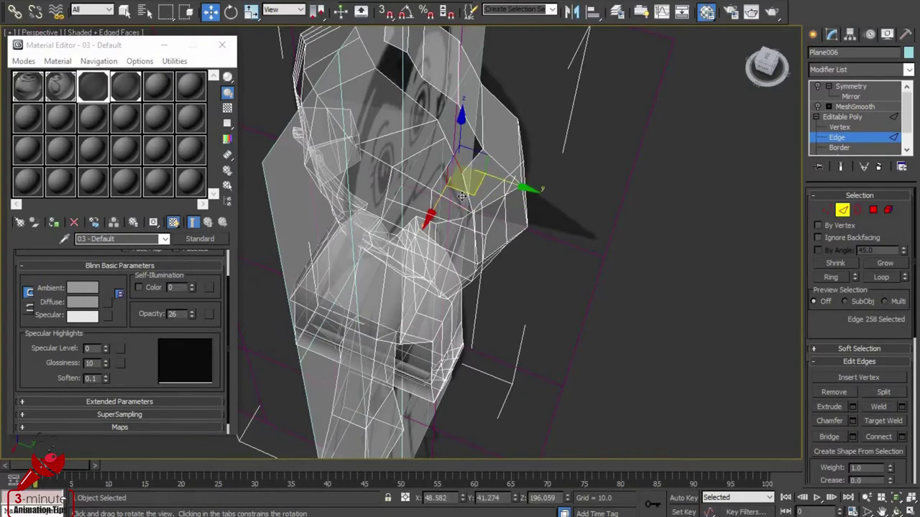
pyautogui.rightClick(452, 192)
pyautogui.click(389, 283)
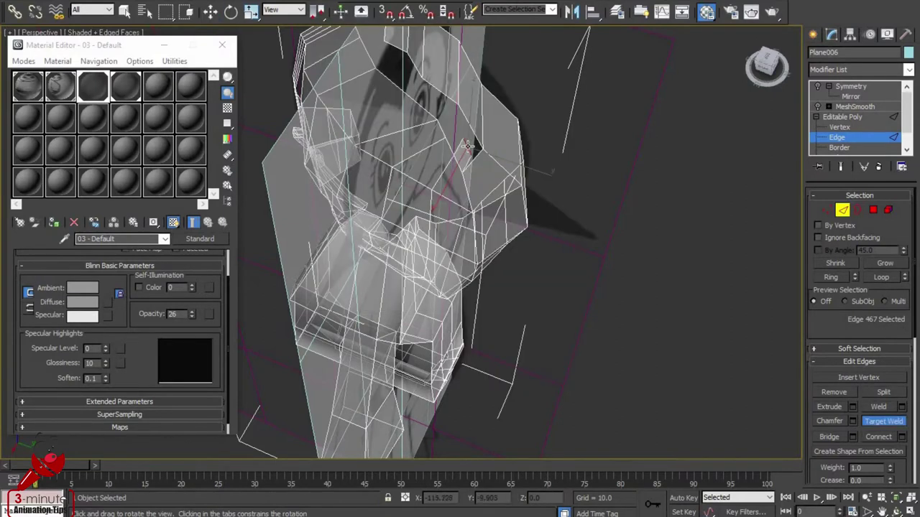
pyautogui.click(475, 134)
# Step: Select the edges near the eye and prepare them for Target Weld
pyautogui.press('w')
pyautogui.moveTo(552, 196)
pyautogui.keyDown('alt'); pyautogui.mouseDown(button='middle')
pyautogui.moveTo(568, 252)
pyautogui.moveTo(504, 289)
pyautogui.mouseUp(button='middle'); pyautogui.keyUp('alt')
pyautogui.click(503, 289)
pyautogui.click(521, 277)
pyautogui.rightClick(522, 277)
pyautogui.click(452, 368)
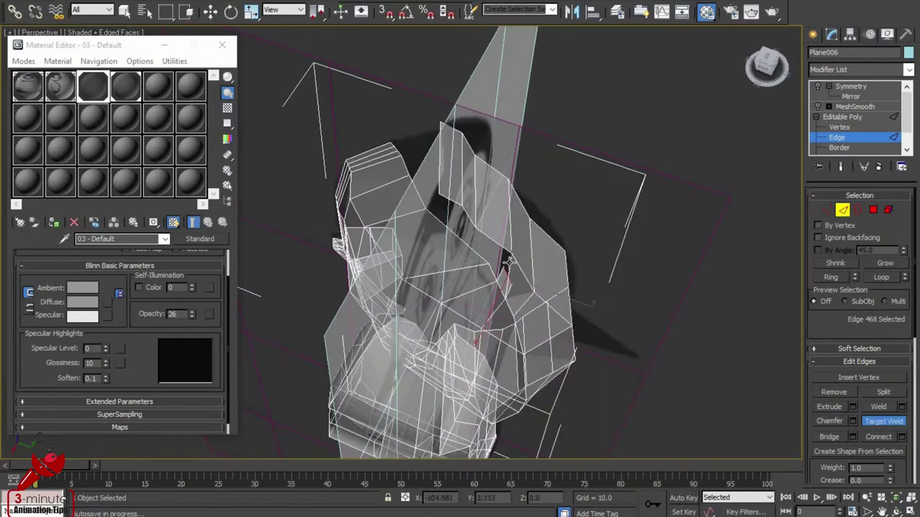
# Step: Weld two edges near the eye socket onto their neighbouring edges
pyautogui.click(507, 273)
pyautogui.click(506, 327)
pyautogui.click(507, 325)
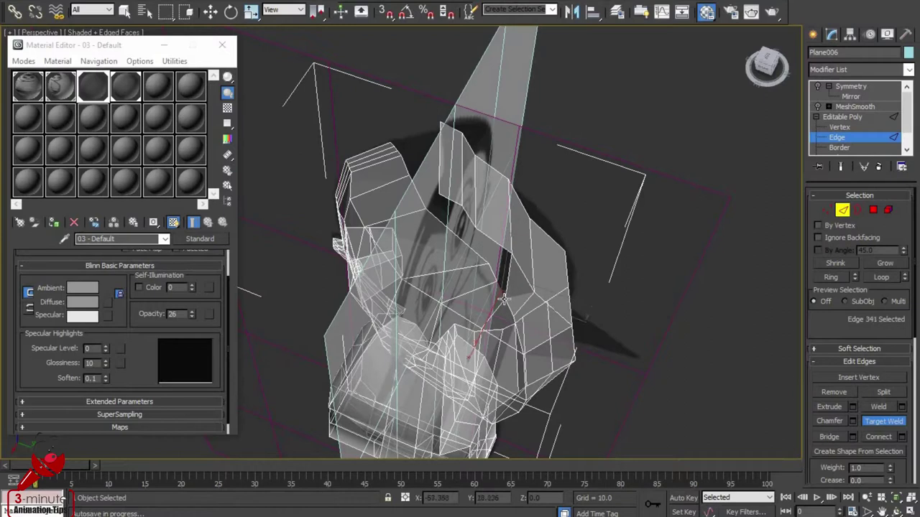
pyautogui.press('w')
pyautogui.rightClick(538, 294)
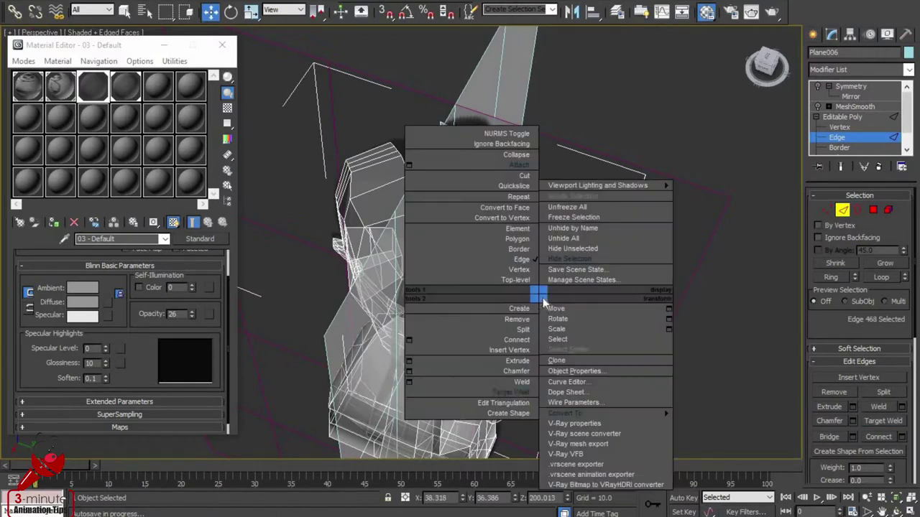
pyautogui.click(522, 392)
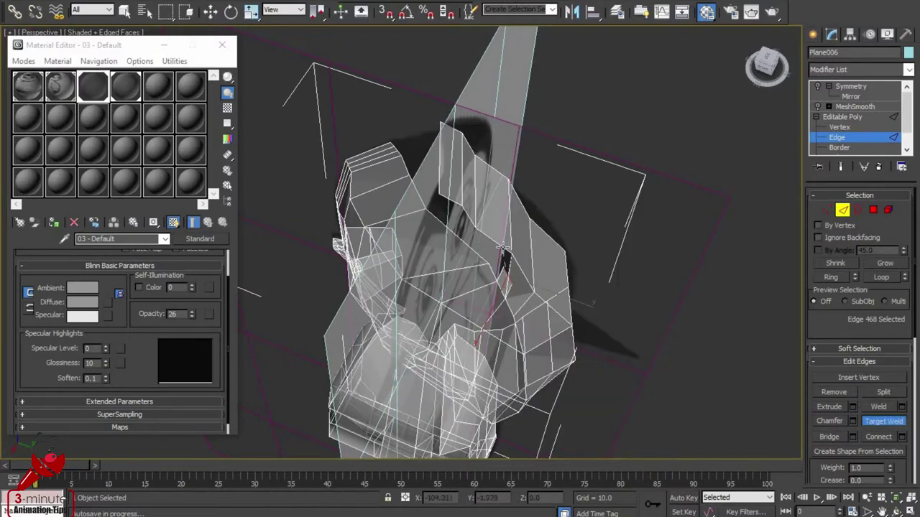
# Step: Shift an edge near the eye sideways and weld it onto its target edge
pyautogui.moveTo(579, 314)
pyautogui.keyDown('alt'); pyautogui.mouseDown(button='middle')
pyautogui.moveTo(571, 297)
pyautogui.moveTo(606, 293)
pyautogui.mouseUp(button='middle'); pyautogui.keyUp('alt')
pyautogui.press('w')
pyautogui.moveTo(510, 219); pyautogui.dragTo(541, 270)
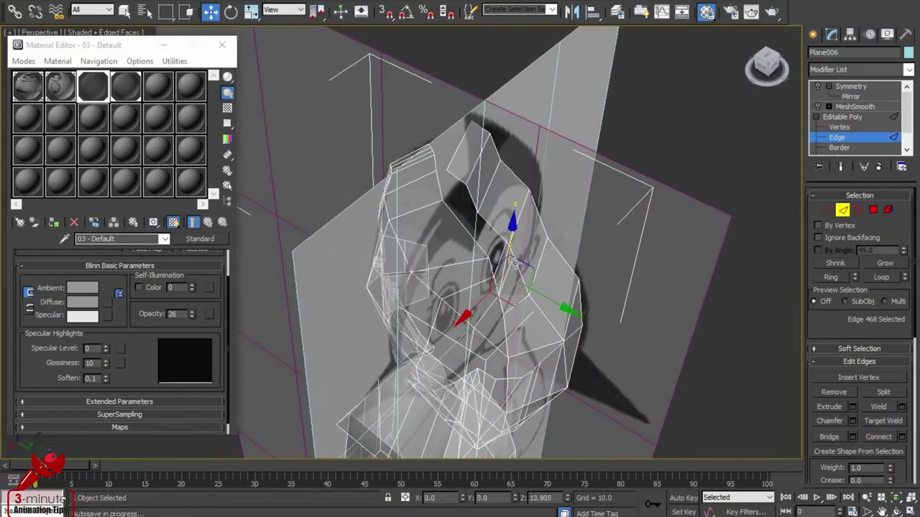
pyautogui.press('e')
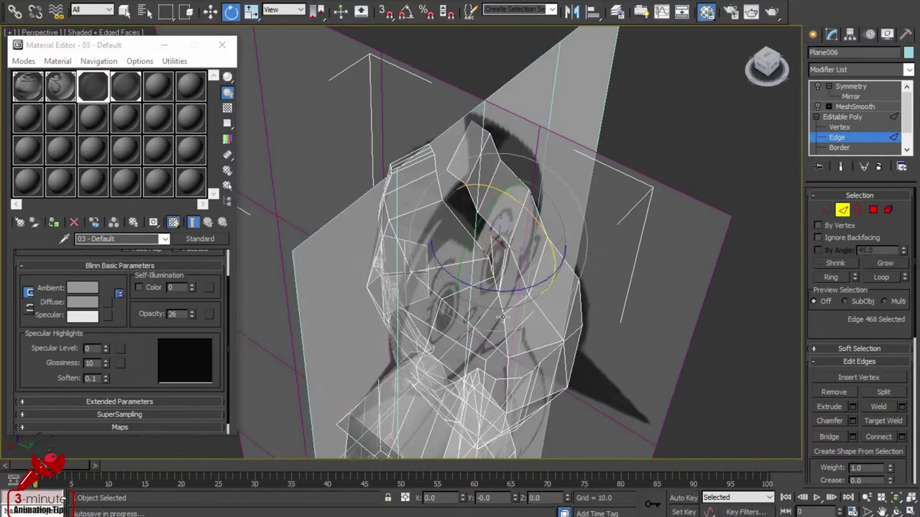
pyautogui.press('w')
pyautogui.rightClick(443, 266)
pyautogui.click(409, 330)
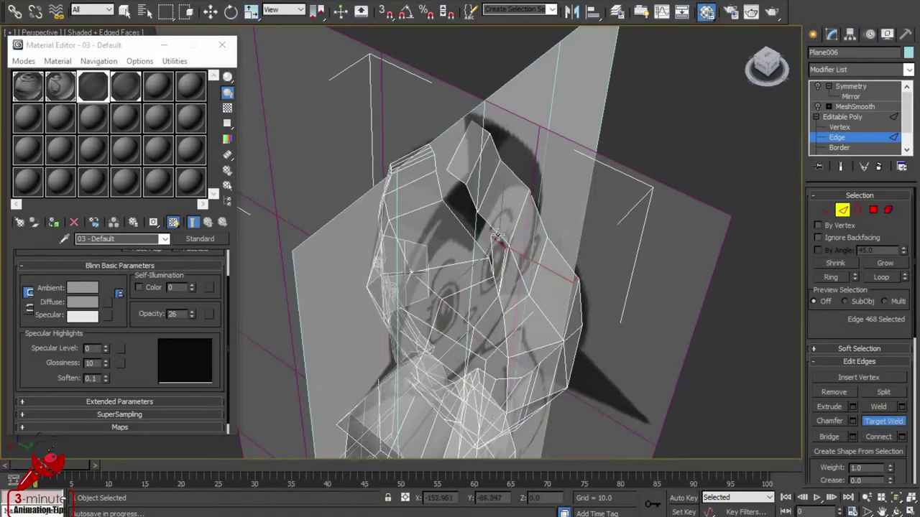
pyautogui.click(497, 237)
pyautogui.press('w')
# Step: Move an edge beside the eye so it follows the eye-socket outline
pyautogui.click(471, 233)
pyautogui.click(515, 253)
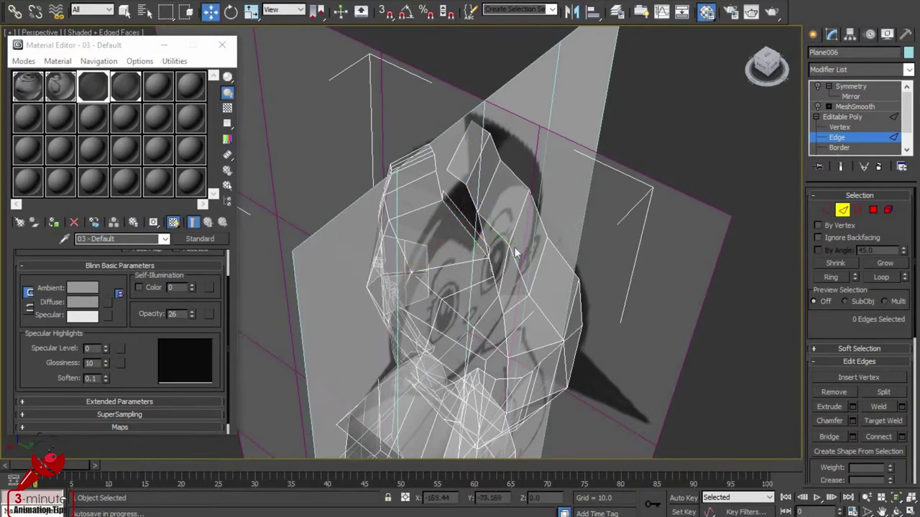
pyautogui.click(508, 246)
pyautogui.click(572, 256)
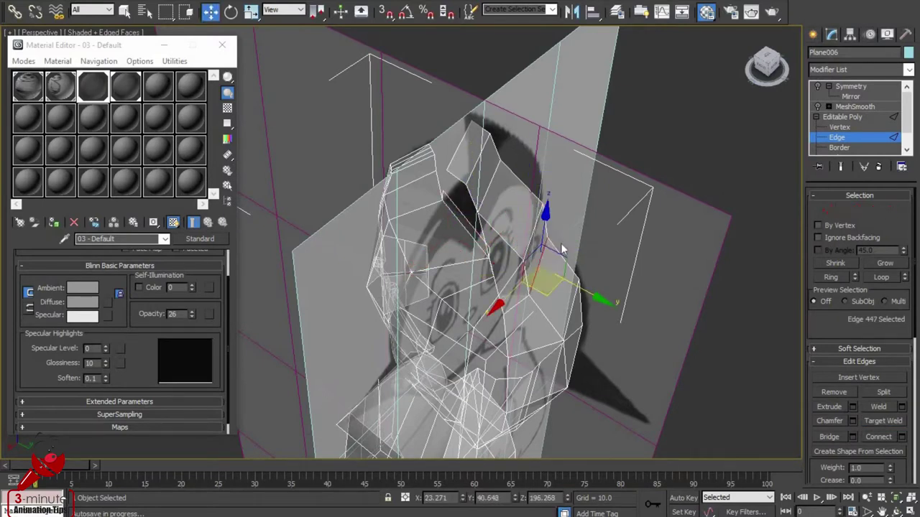
pyautogui.moveTo(576, 255); pyautogui.dragTo(536, 272)
# Step: Select the crown edge and pull it toward the hairline
pyautogui.click(493, 215)
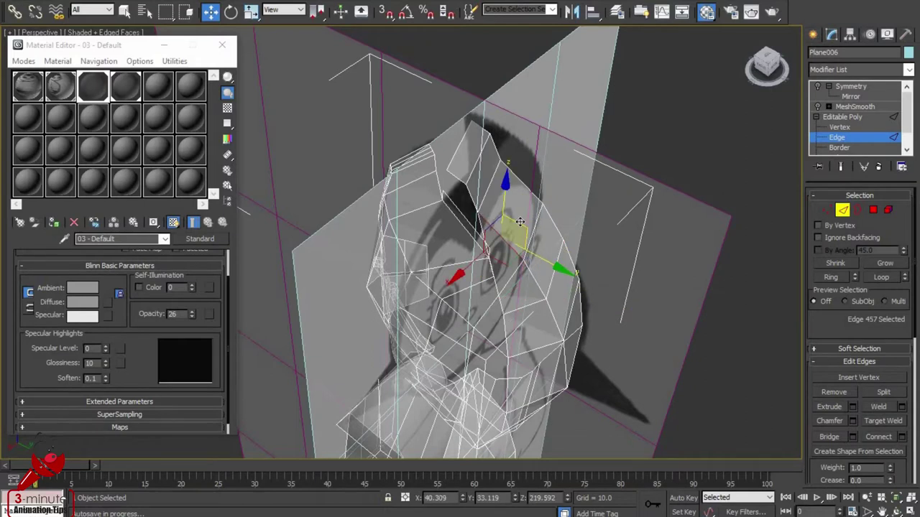
pyautogui.click(498, 184)
pyautogui.click(499, 176)
pyautogui.click(500, 167)
pyautogui.click(500, 158)
pyautogui.click(501, 151)
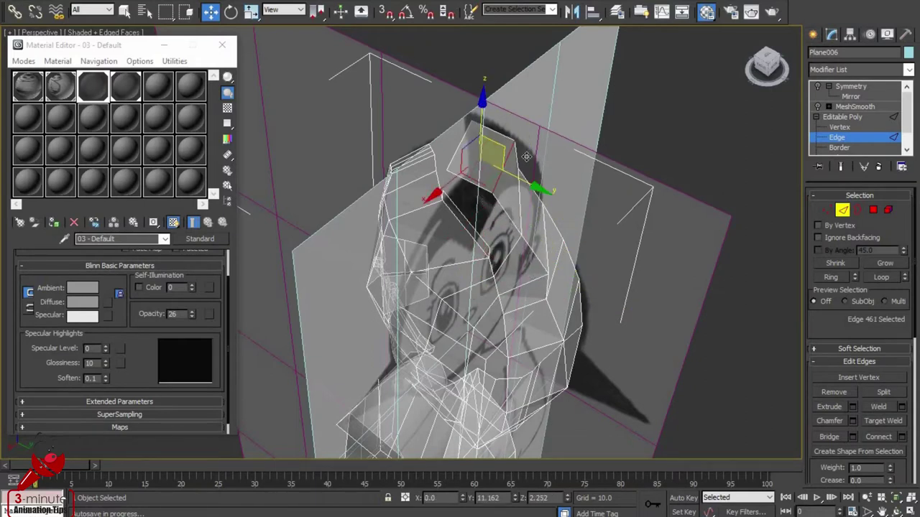
pyautogui.moveTo(501, 151); pyautogui.dragTo(504, 252)
pyautogui.moveTo(503, 252)
pyautogui.keyDown('alt'); pyautogui.mouseDown(button='middle')
pyautogui.moveTo(498, 243)
pyautogui.moveTo(538, 217)
pyautogui.moveTo(538, 229)
pyautogui.moveTo(488, 278)
pyautogui.moveTo(427, 317)
pyautogui.mouseUp(button='middle'); pyautogui.keyUp('alt')
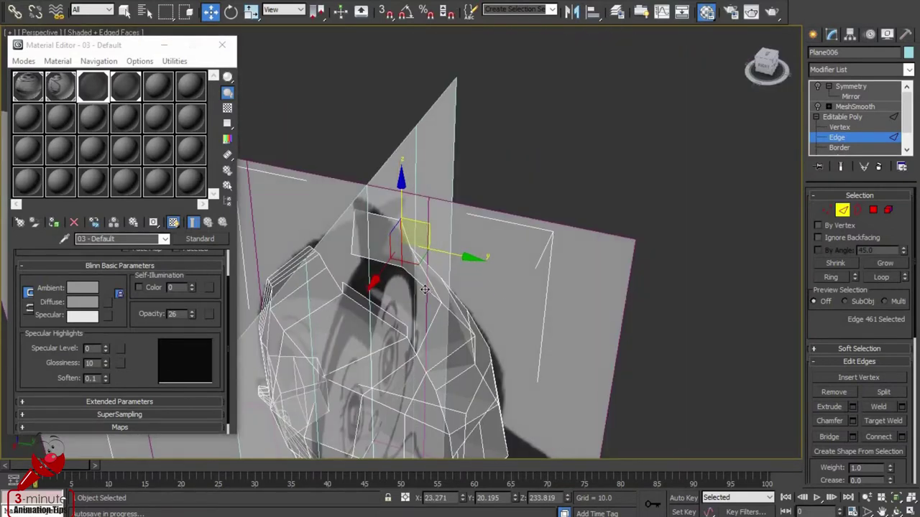
# Step: Target-weld the leftover crown edges onto their neighbours
pyautogui.rightClick(425, 289)
pyautogui.click(328, 381)
pyautogui.click(413, 351)
pyautogui.click(443, 357)
pyautogui.click(211, 12)
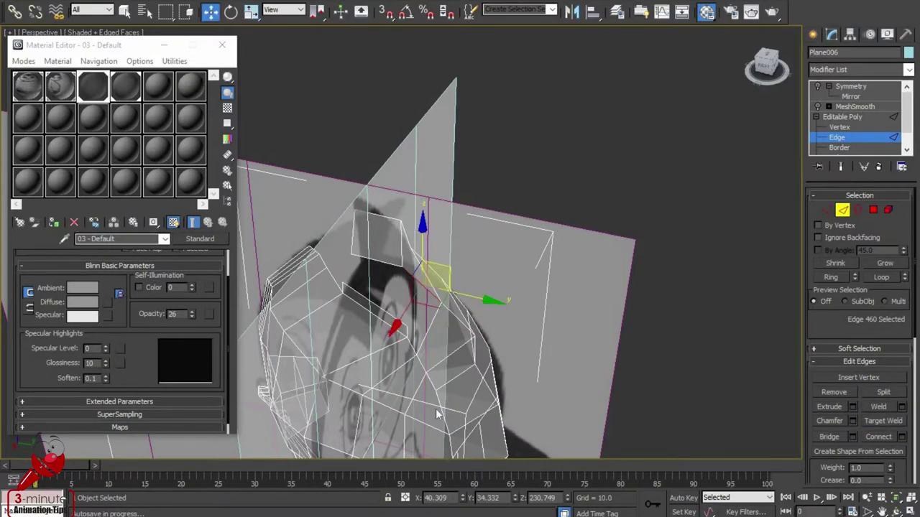
pyautogui.click(415, 351)
pyautogui.rightClick(434, 302)
pyautogui.click(419, 401)
pyautogui.click(424, 291)
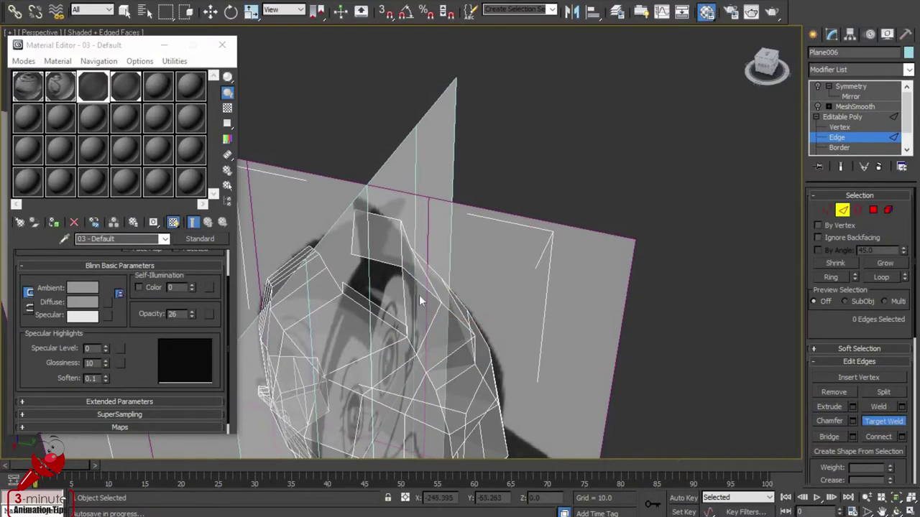
pyautogui.moveTo(388, 285)
pyautogui.keyDown('alt'); pyautogui.mouseDown(button='middle')
pyautogui.moveTo(483, 302)
pyautogui.moveTo(493, 317)
pyautogui.mouseUp(button='middle'); pyautogui.keyUp('alt')
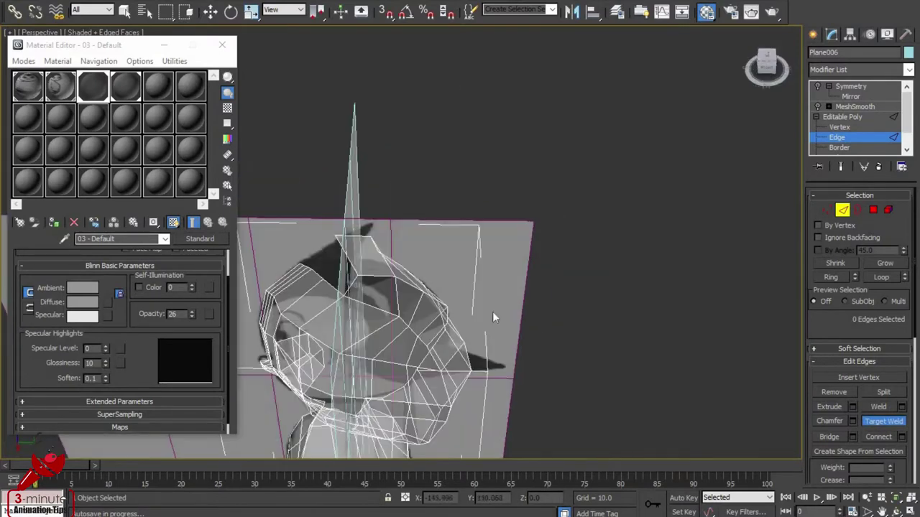
# Step: Zoom onto the crown and raise two crown edges up toward the hairline
pyautogui.moveTo(572, 277)
pyautogui.mouseDown(button='middle')
pyautogui.moveTo(336, 271)
pyautogui.moveTo(512, 298)
pyautogui.mouseUp(button='middle')
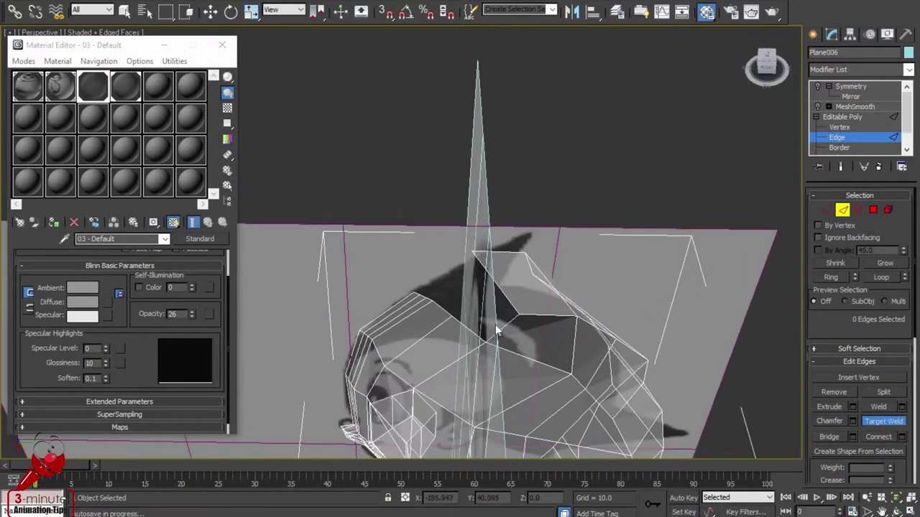
pyautogui.scroll(2, 495, 329)
pyautogui.press('w')
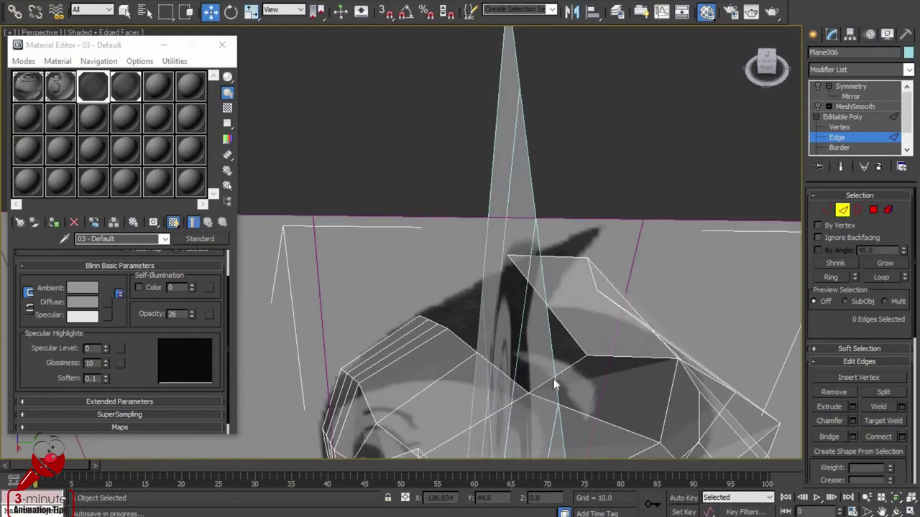
pyautogui.click(559, 375)
pyautogui.moveTo(575, 363)
pyautogui.mouseDown()
pyautogui.moveTo(544, 323)
pyautogui.moveTo(458, 336)
pyautogui.mouseUp()
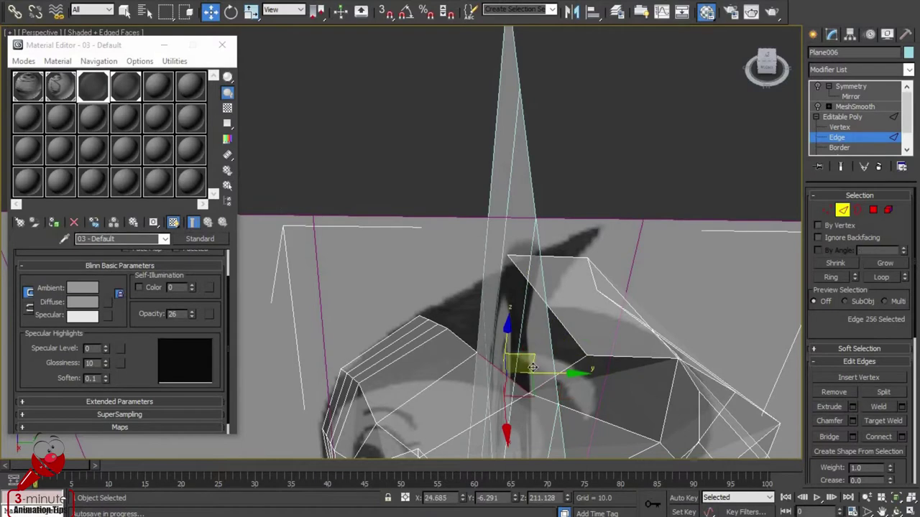
pyautogui.click(486, 335)
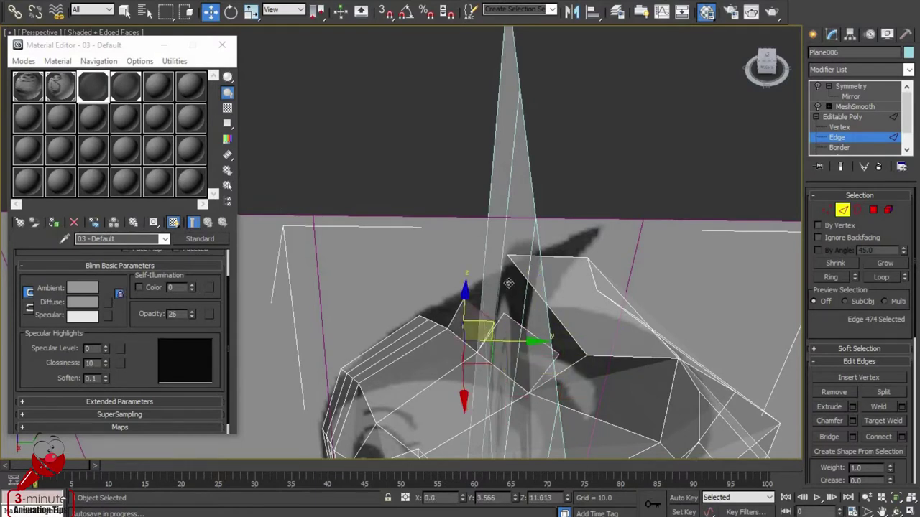
pyautogui.moveTo(488, 325); pyautogui.dragTo(508, 282)
# Step: Weld a neighbouring crown edge onto its target edge
pyautogui.click(554, 332)
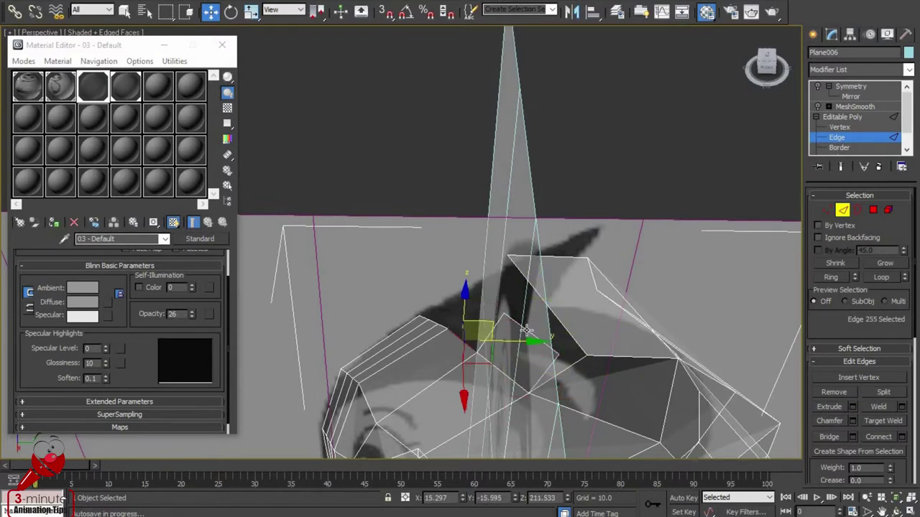
pyautogui.rightClick(526, 329)
pyautogui.click(452, 423)
pyautogui.click(550, 312)
pyautogui.click(576, 314)
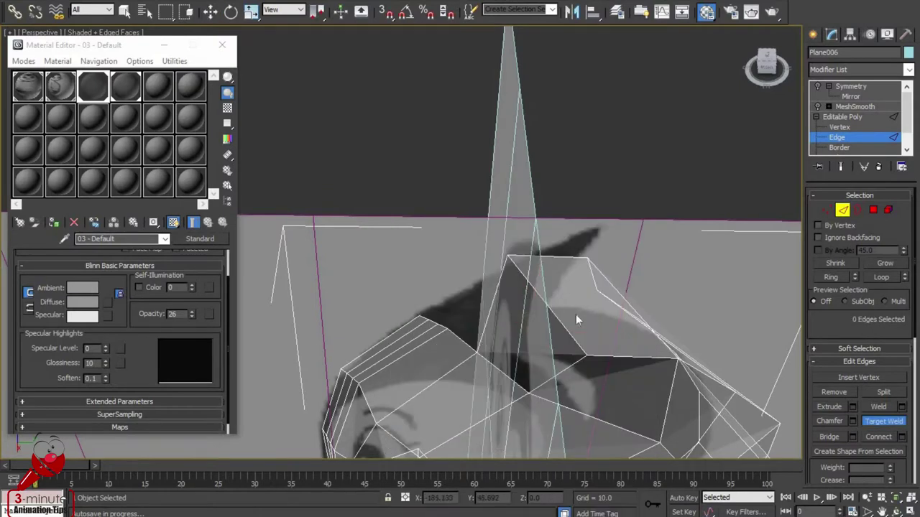
pyautogui.moveTo(604, 335)
pyautogui.keyDown('alt'); pyautogui.mouseDown(button='middle')
pyautogui.moveTo(629, 344)
pyautogui.moveTo(494, 331)
pyautogui.mouseUp(button='middle'); pyautogui.keyUp('alt')
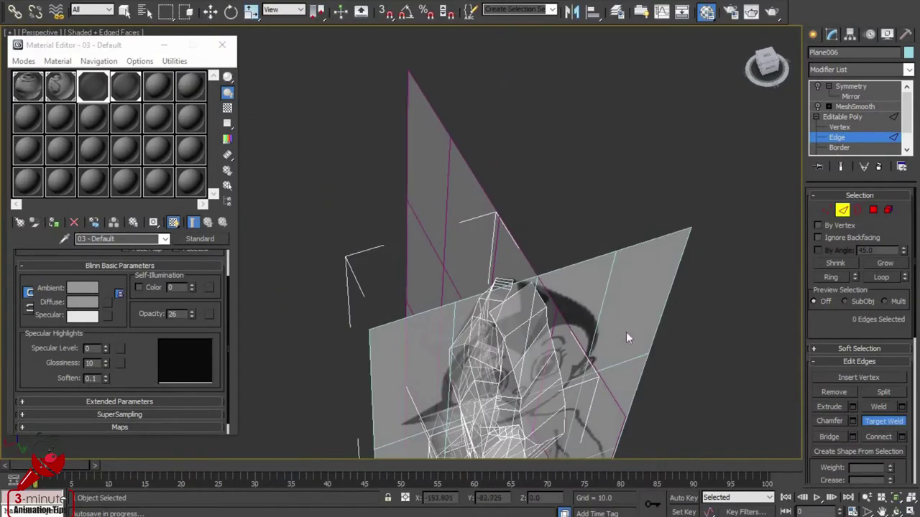
# Step: Switch to the Left side view at Vertex level, zoomed onto the head
pyautogui.press('f')
pyautogui.scroll(-3, 598, 318)
pyautogui.press('l')
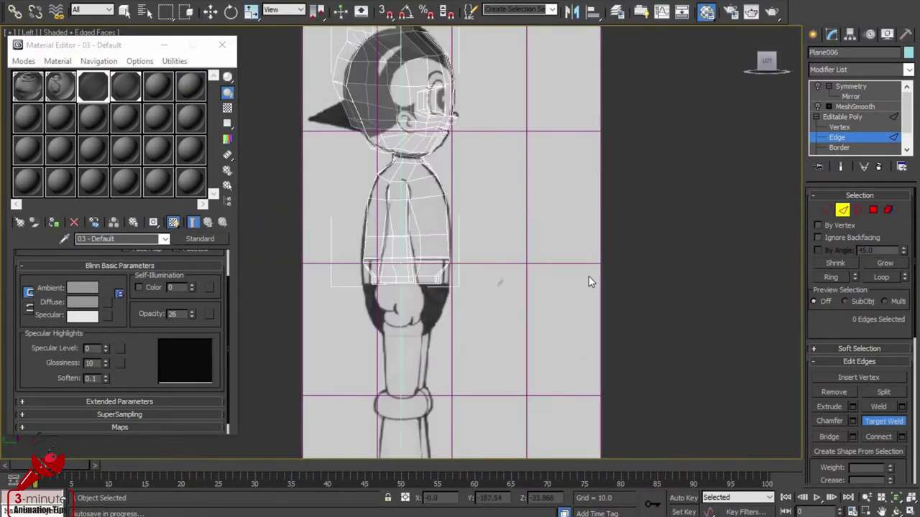
pyautogui.scroll(-5, 554, 386)
pyautogui.scroll(3, 554, 386)
pyautogui.scroll(4, 538, 285)
pyautogui.scroll(2, 511, 265)
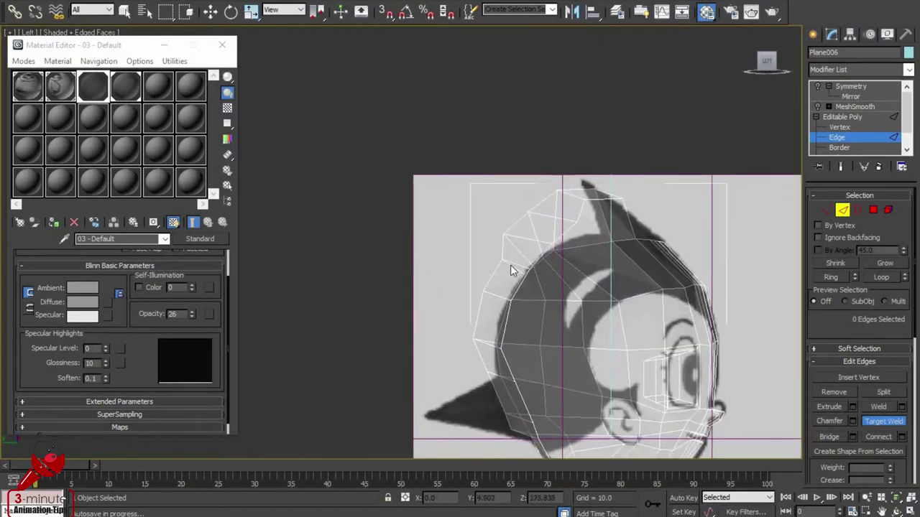
pyautogui.scroll(1, 510, 269)
pyautogui.press('1')
pyautogui.press('w')
pyautogui.press('t')
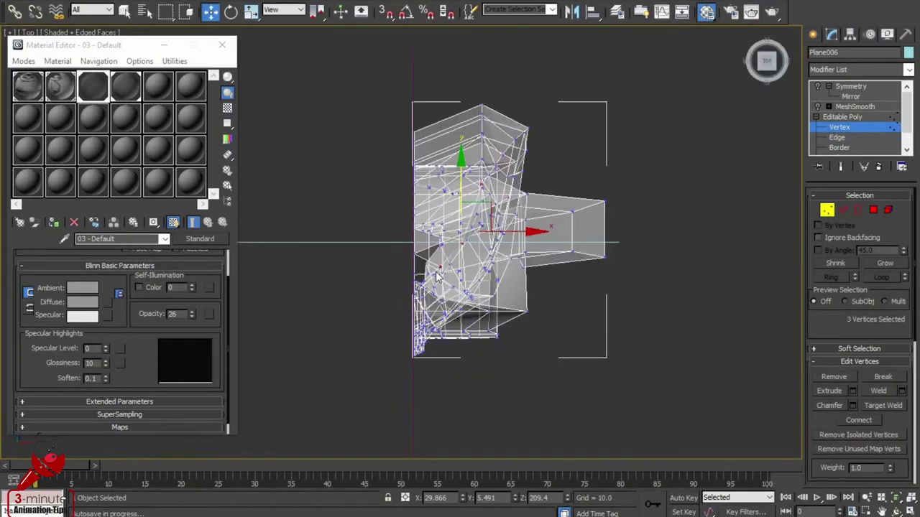
pyautogui.press('l')
pyautogui.scroll(-3, 460, 274)
pyautogui.scroll(4, 597, 322)
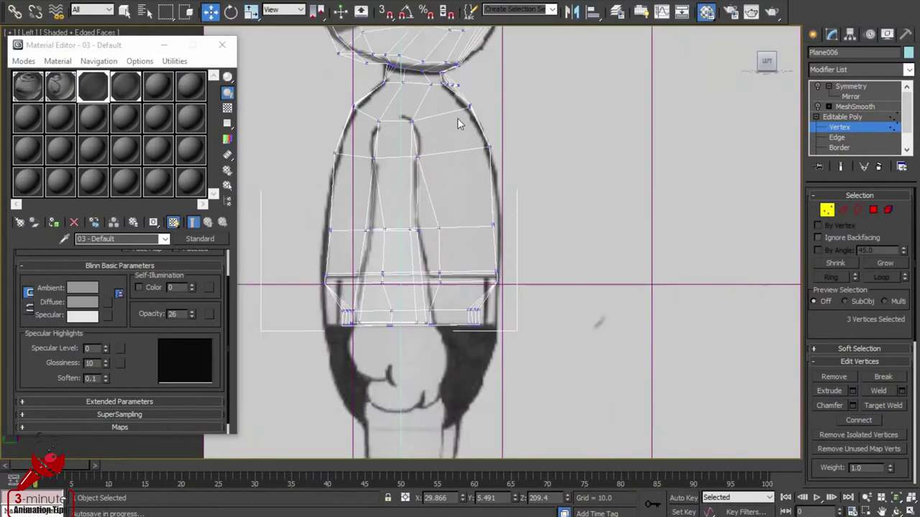
pyautogui.scroll(-1, 570, 309)
pyautogui.scroll(2, 570, 308)
pyautogui.scroll(-1, 529, 258)
pyautogui.scroll(2, 530, 259)
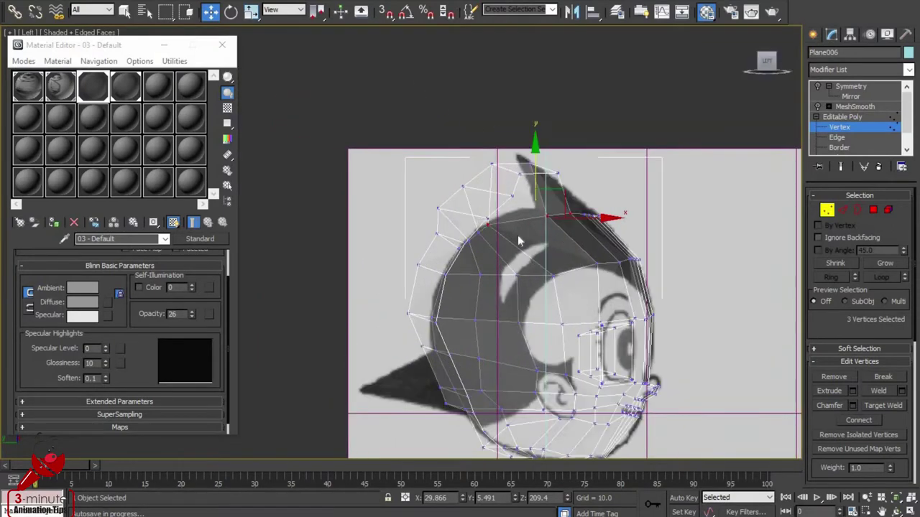
# Step: Adjust the vertices along the back of the head to the reference silhouette
pyautogui.moveTo(453, 418); pyautogui.dragTo(473, 371)
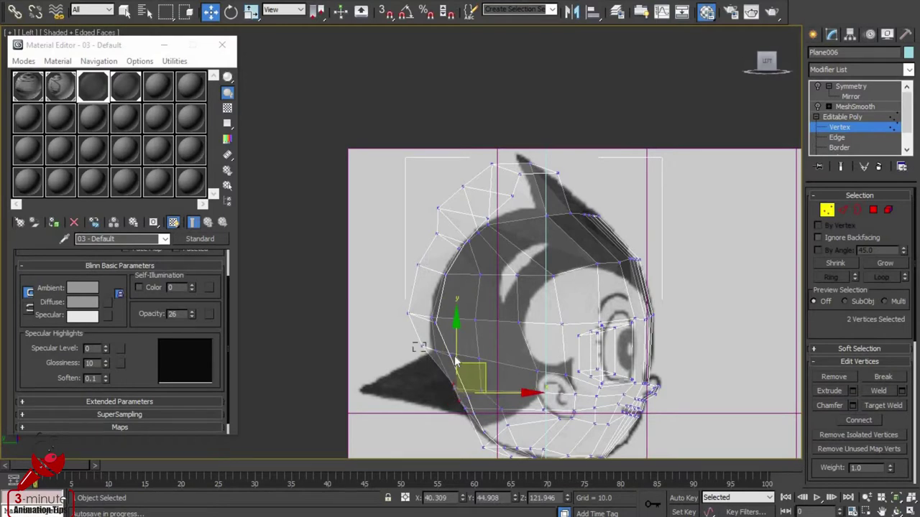
pyautogui.click(420, 340)
pyautogui.click(453, 334)
pyautogui.click(420, 342)
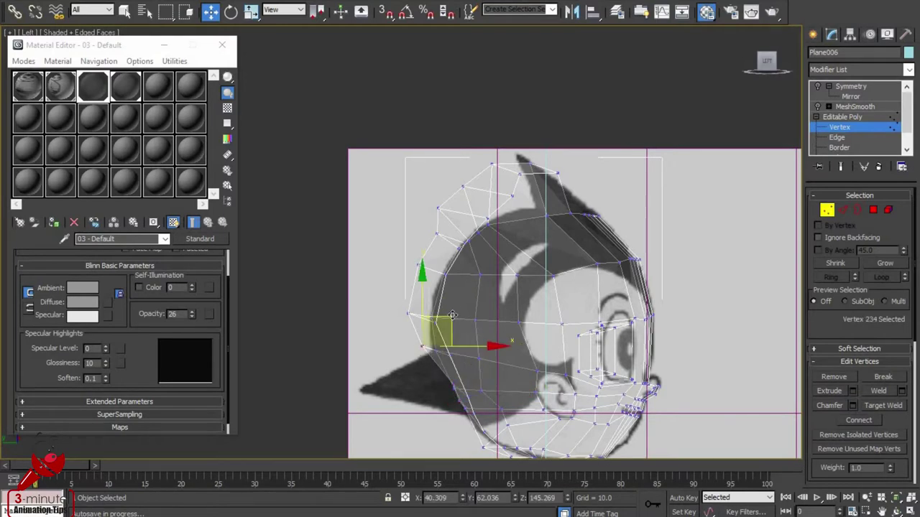
pyautogui.click(432, 340)
pyautogui.click(408, 314)
pyautogui.click(418, 265)
pyautogui.click(443, 273)
pyautogui.click(437, 231)
pyautogui.click(438, 208)
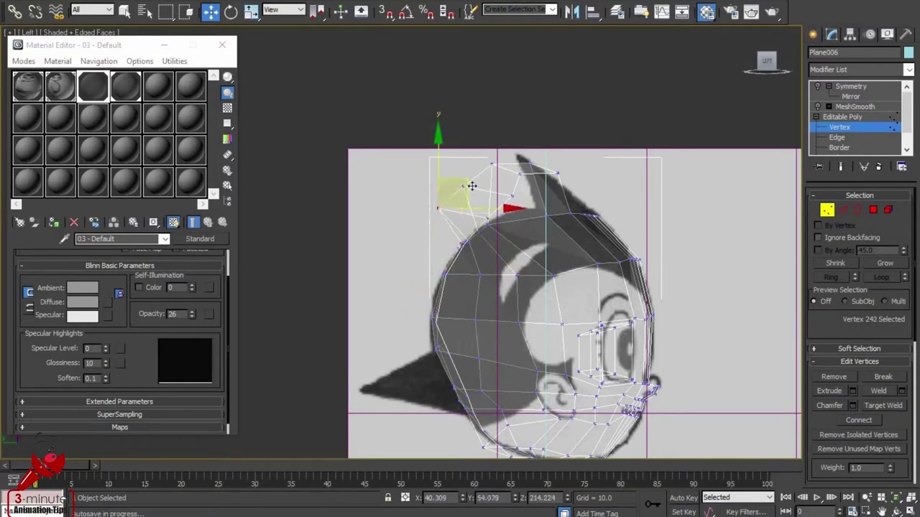
# Step: Adjust the vertices across the top and crown to the reference outline
pyautogui.click(474, 231)
pyautogui.click(464, 186)
pyautogui.click(487, 210)
pyautogui.click(512, 195)
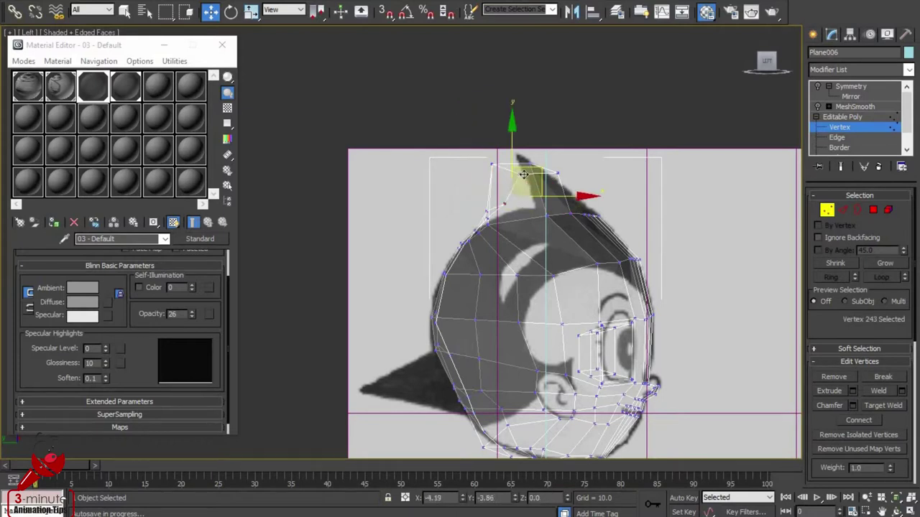
pyautogui.click(521, 174)
pyautogui.click(523, 201)
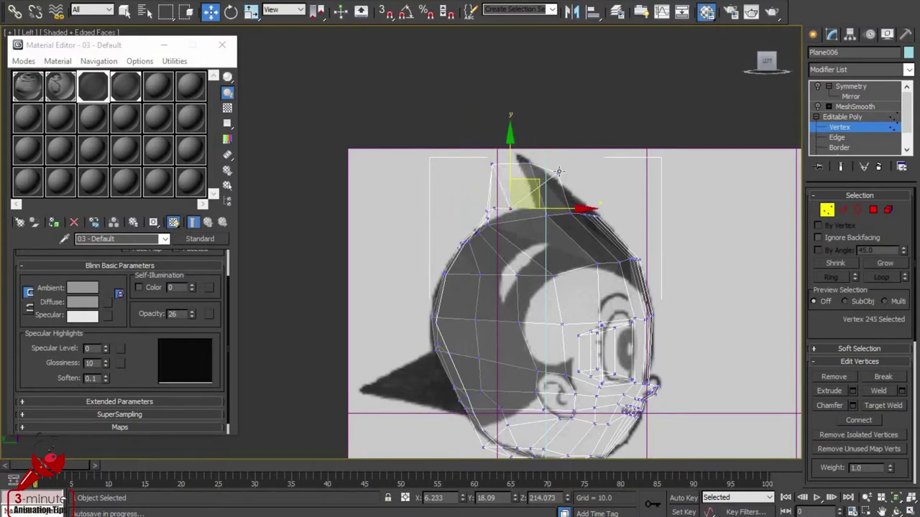
pyautogui.click(568, 175)
pyautogui.click(561, 180)
pyautogui.click(560, 181)
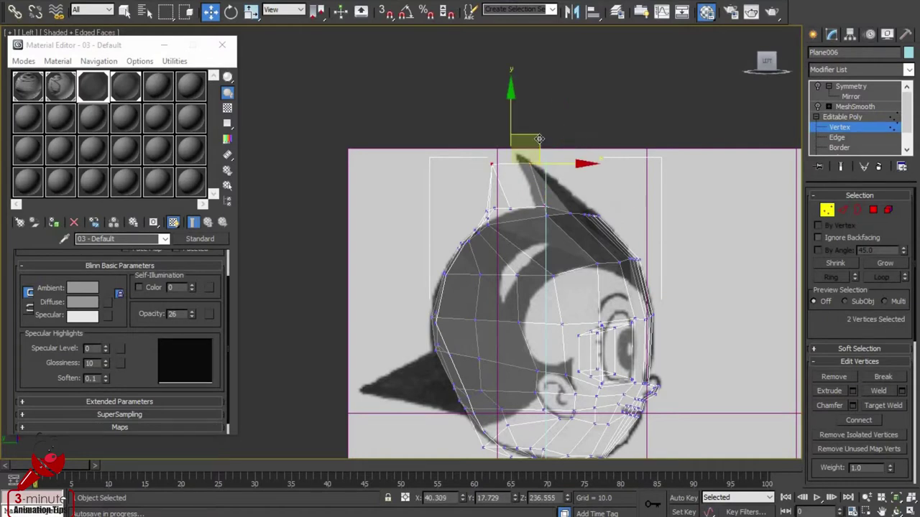
pyautogui.click(594, 257)
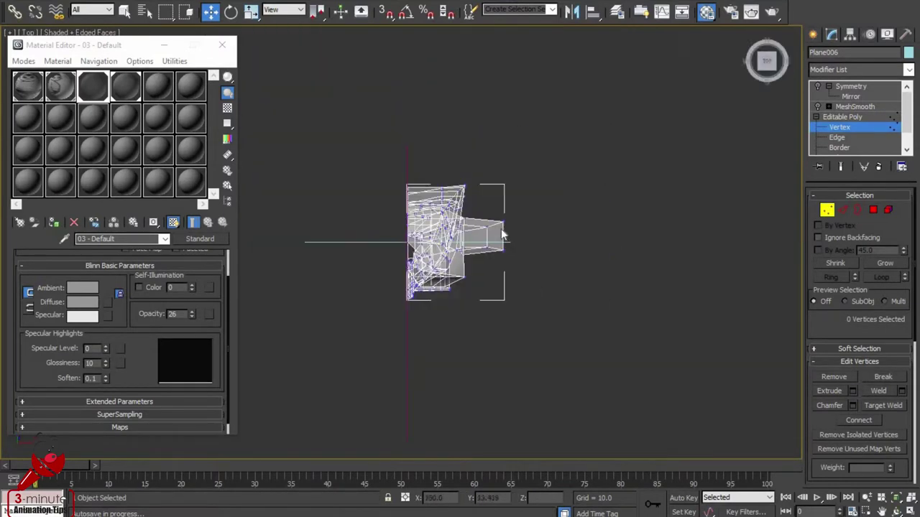
# Step: Frame the model, then orbit and zoom to the open gap in the head
pyautogui.press('z')
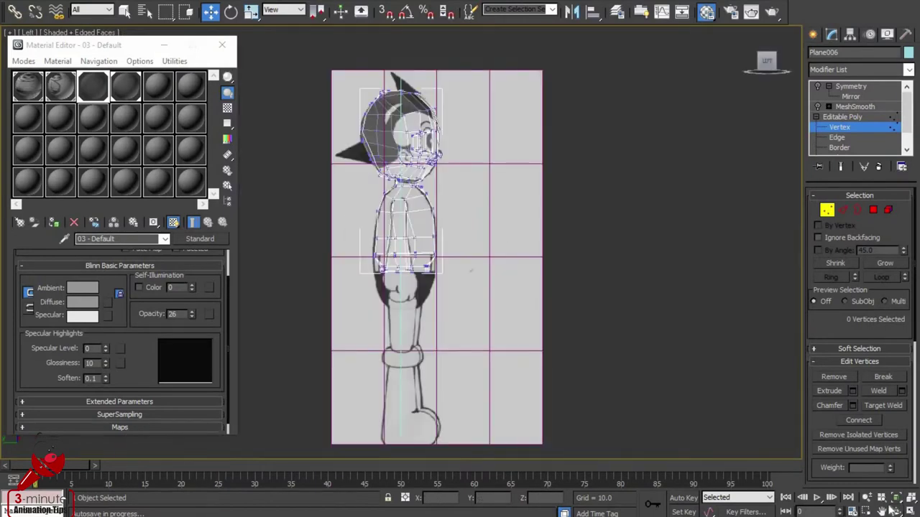
pyautogui.click(896, 511)
pyautogui.moveTo(298, 333); pyautogui.dragTo(429, 184)
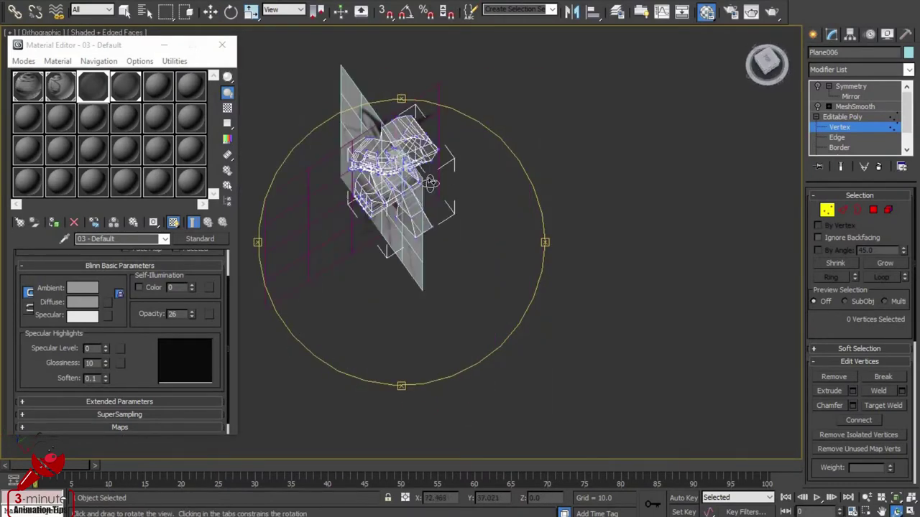
pyautogui.click(881, 509)
pyautogui.scroll(5, 594, 384)
pyautogui.scroll(2, 594, 384)
pyautogui.scroll(2, 594, 384)
pyautogui.hotkey('ctrl', 'r')
pyautogui.moveTo(432, 280)
pyautogui.mouseDown()
pyautogui.moveTo(480, 245)
pyautogui.moveTo(472, 307)
pyautogui.mouseUp()
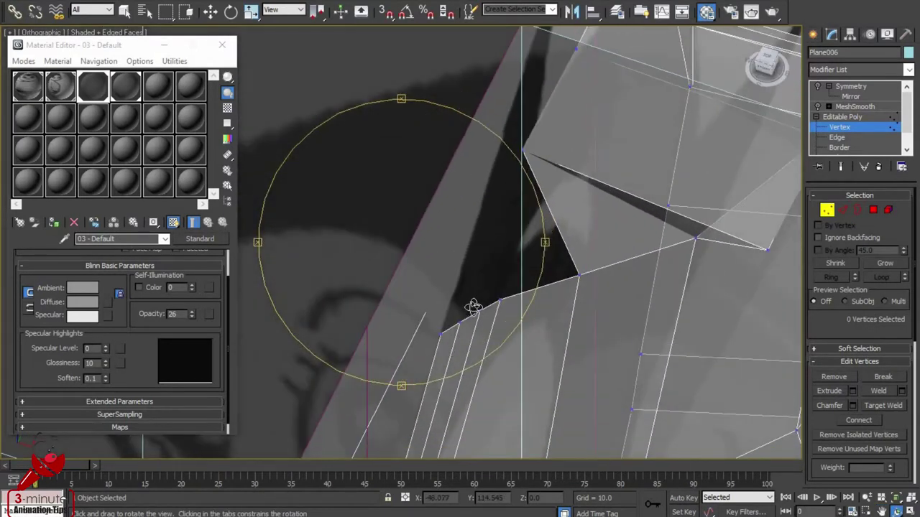
# Step: At Edge level, move the gap's border edge toward its neighbour and Target Weld it
pyautogui.press('w')
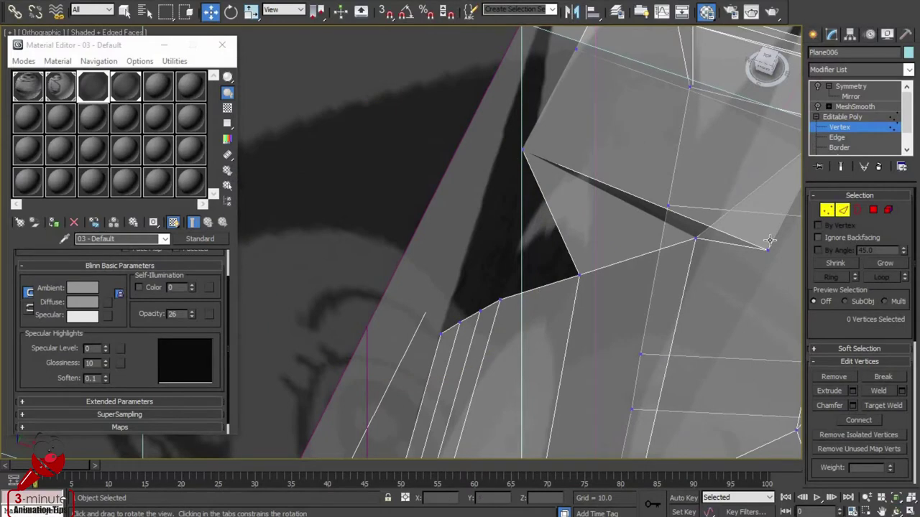
pyautogui.press('2')
pyautogui.click(546, 283)
pyautogui.moveTo(560, 277)
pyautogui.mouseDown()
pyautogui.moveTo(586, 253)
pyautogui.moveTo(566, 246)
pyautogui.mouseUp()
pyautogui.rightClick(528, 231)
pyautogui.click(515, 244)
# Step: Weld the edge beside the eye-socket gap onto its target edge, redoing the first attempt
pyautogui.click(544, 233)
pyautogui.hotkey('ctrl', 'z')
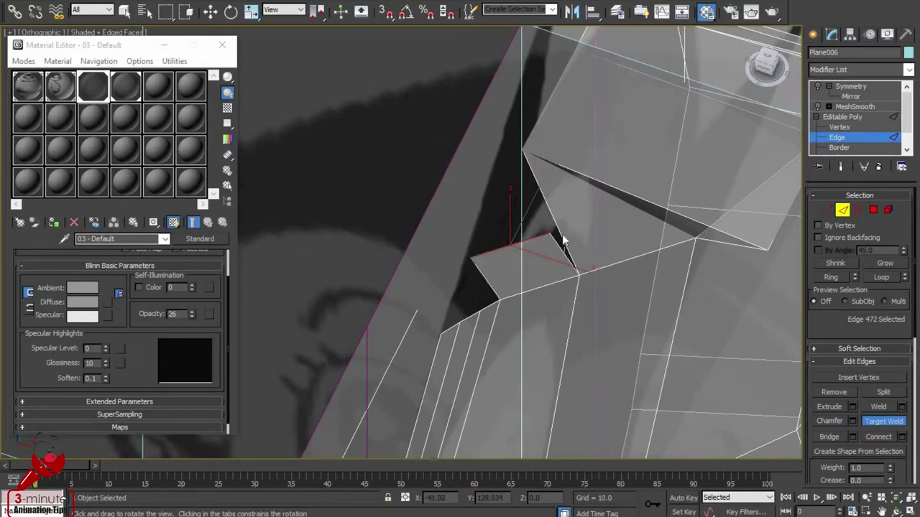
pyautogui.rightClick(553, 245)
pyautogui.click(557, 246)
pyautogui.rightClick(555, 248)
pyautogui.click(531, 338)
pyautogui.click(561, 234)
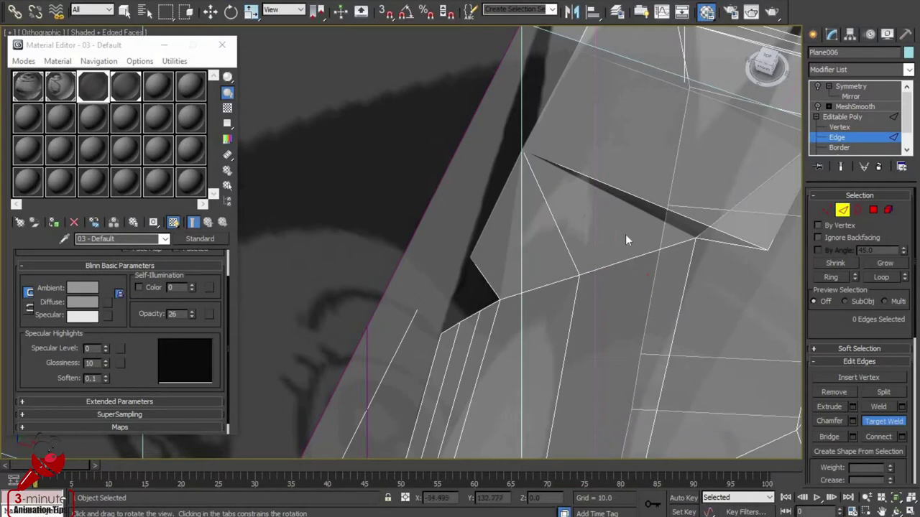
# Step: From a new angle, weld the open edge beside the dark gap onto the lower edge
pyautogui.moveTo(645, 240)
pyautogui.keyDown('alt'); pyautogui.mouseDown(button='middle')
pyautogui.moveTo(549, 304)
pyautogui.moveTo(511, 288)
pyautogui.mouseUp(button='middle'); pyautogui.keyUp('alt')
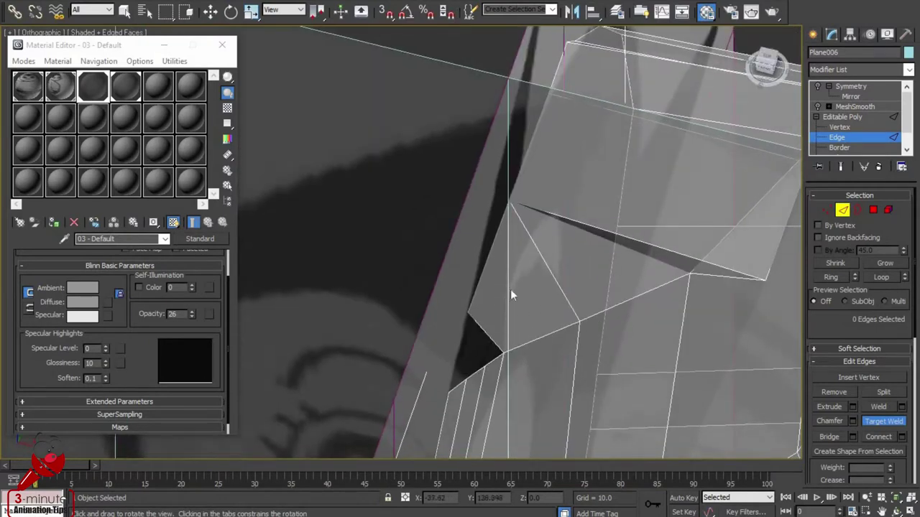
pyautogui.click(210, 12)
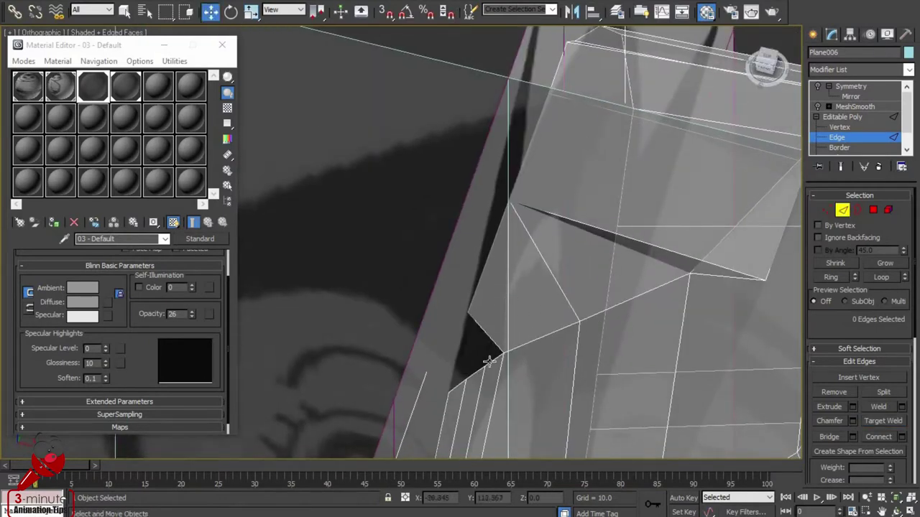
pyautogui.click(516, 360)
pyautogui.click(487, 357)
pyautogui.rightClick(479, 322)
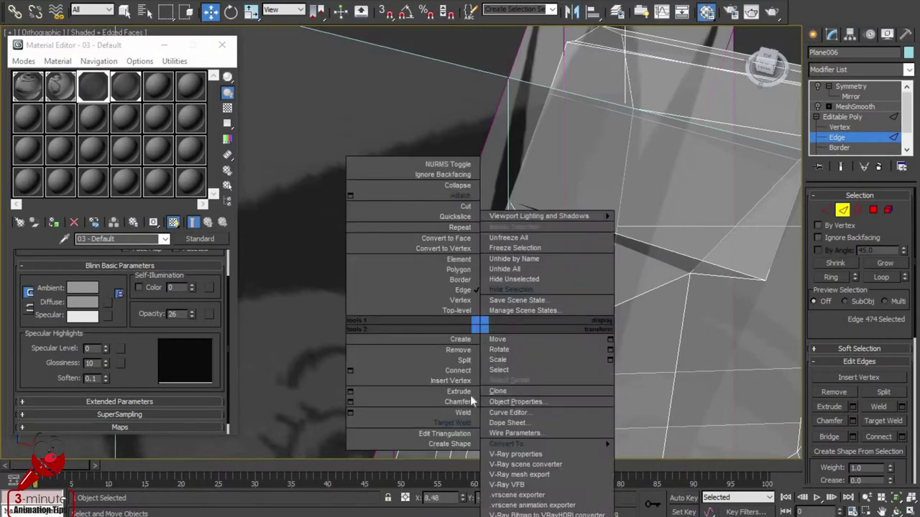
pyautogui.click(481, 362)
pyautogui.click(484, 336)
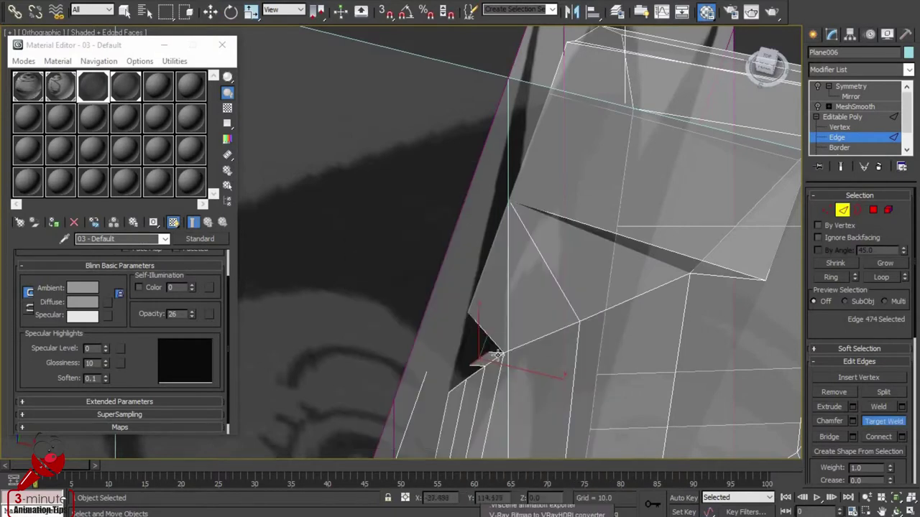
pyautogui.click(493, 342)
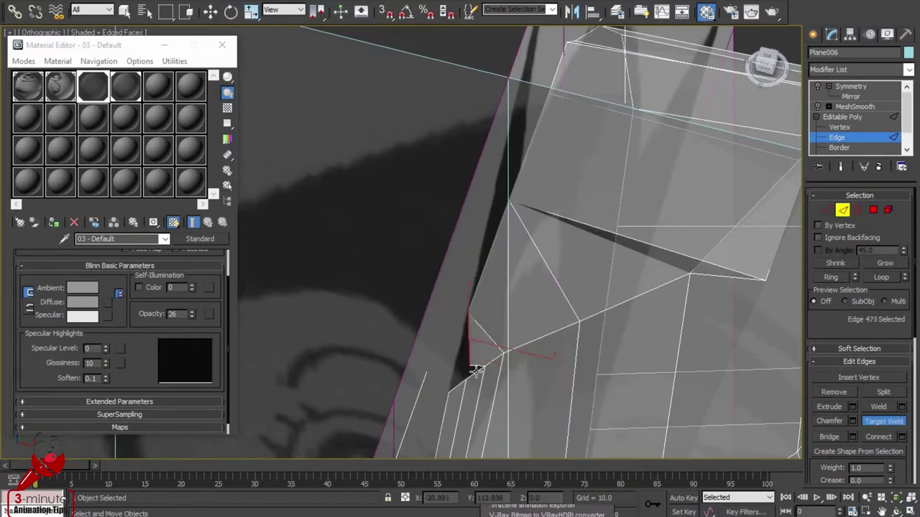
pyautogui.click(479, 409)
pyautogui.press('w')
# Step: Weld the remaining open edge to the lower edge, closing the gap
pyautogui.moveTo(763, 415)
pyautogui.mouseDown(button='middle')
pyautogui.moveTo(786, 444)
pyautogui.moveTo(886, 234)
pyautogui.mouseUp(button='middle')
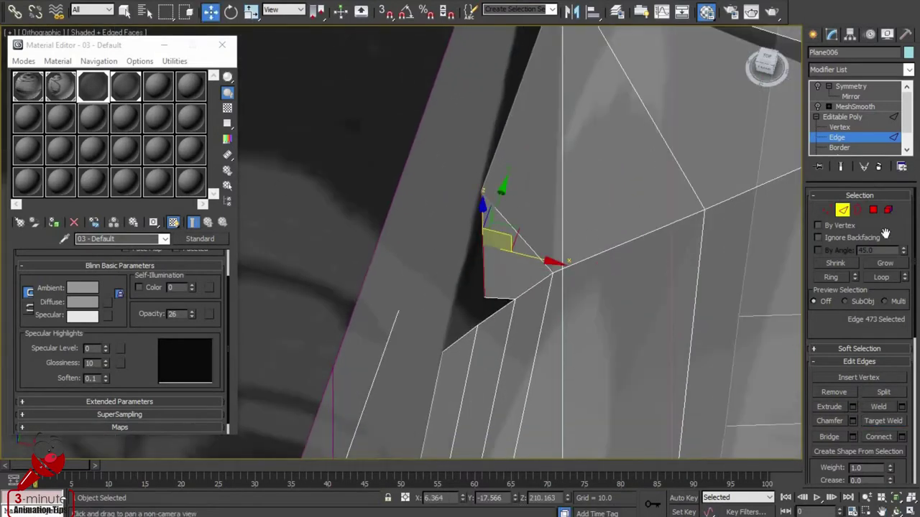
pyautogui.click(839, 128)
pyautogui.click(512, 302)
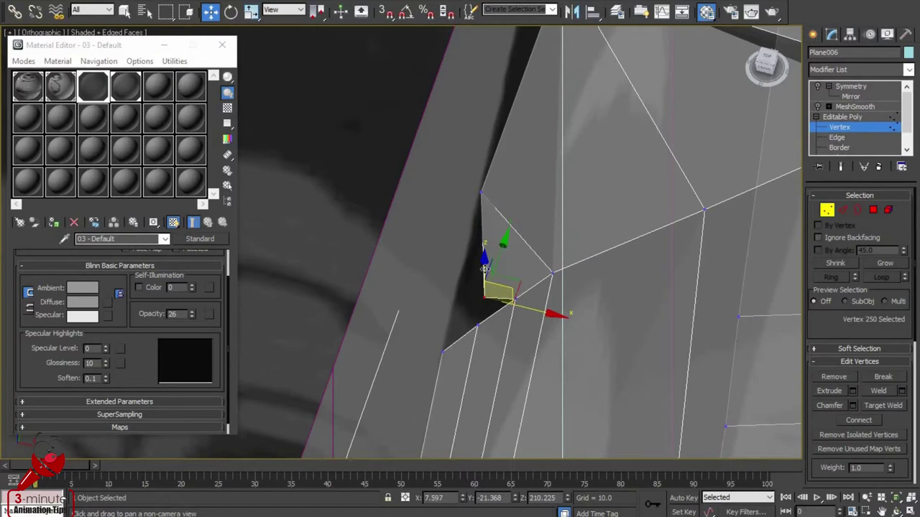
pyautogui.click(478, 238)
pyautogui.press('2')
pyautogui.click(496, 314)
pyautogui.rightClick(478, 285)
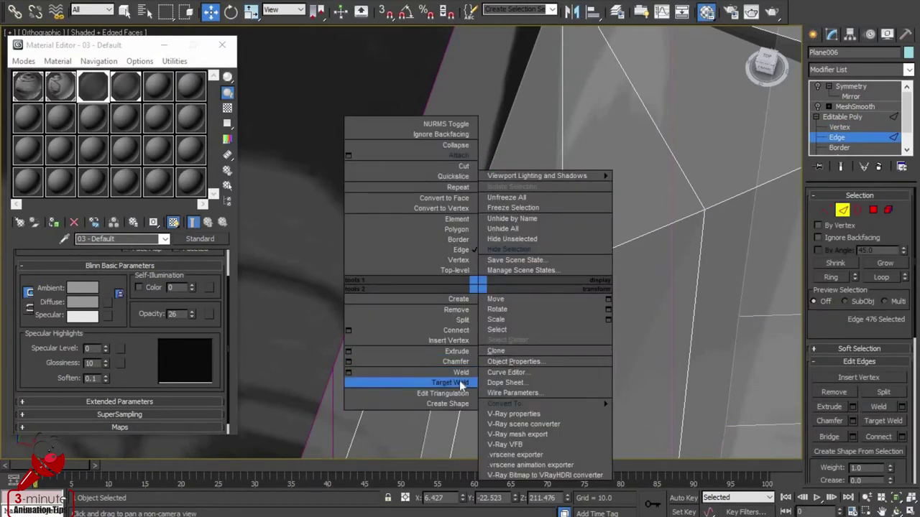
pyautogui.click(461, 386)
pyautogui.moveTo(491, 273); pyautogui.dragTo(462, 317)
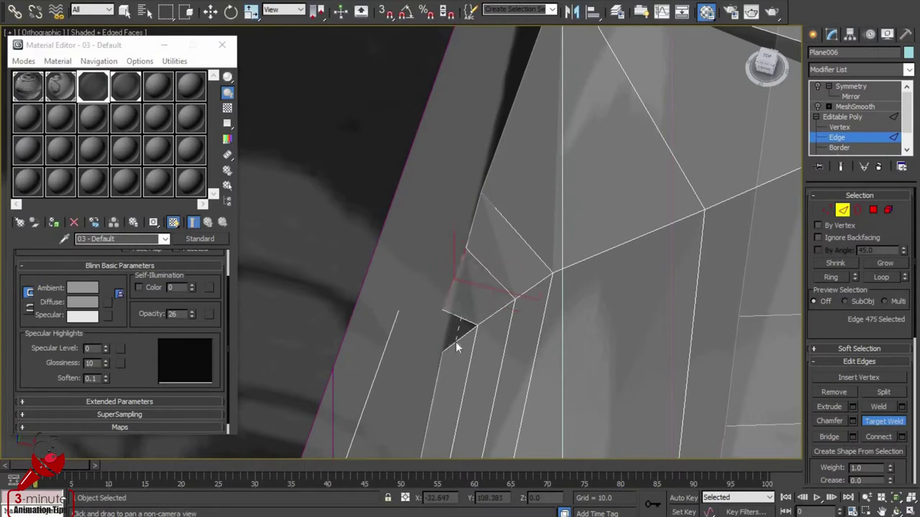
pyautogui.click(210, 11)
# Step: Shift the vertex at the gap slightly to the left
pyautogui.click(453, 307)
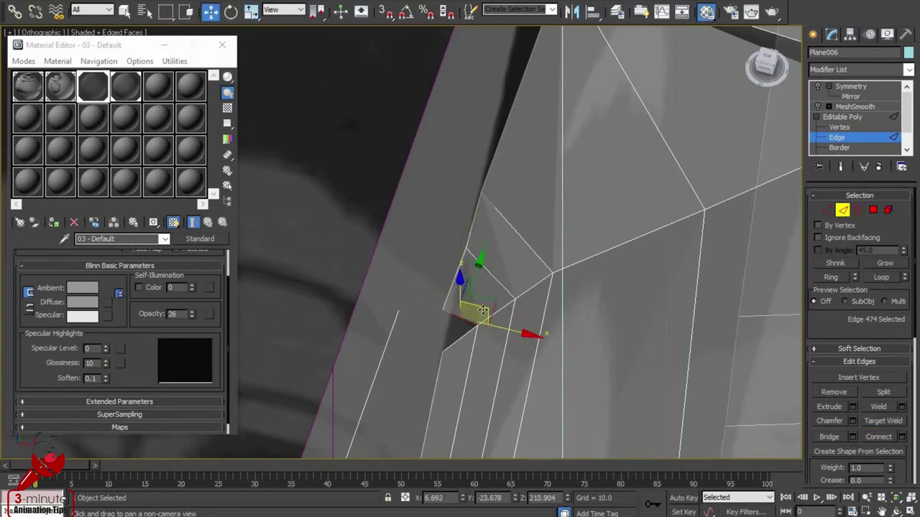
pyautogui.click(839, 127)
pyautogui.click(467, 316)
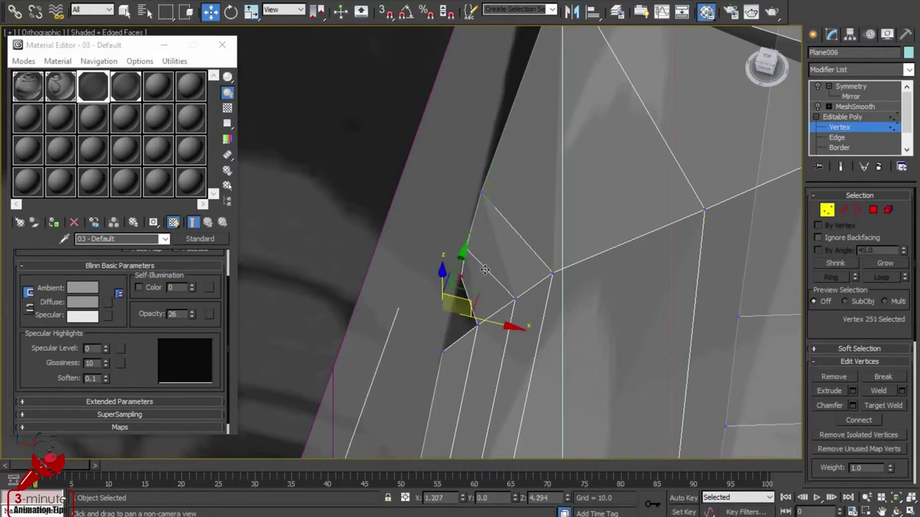
pyautogui.click(504, 284)
pyautogui.click(552, 275)
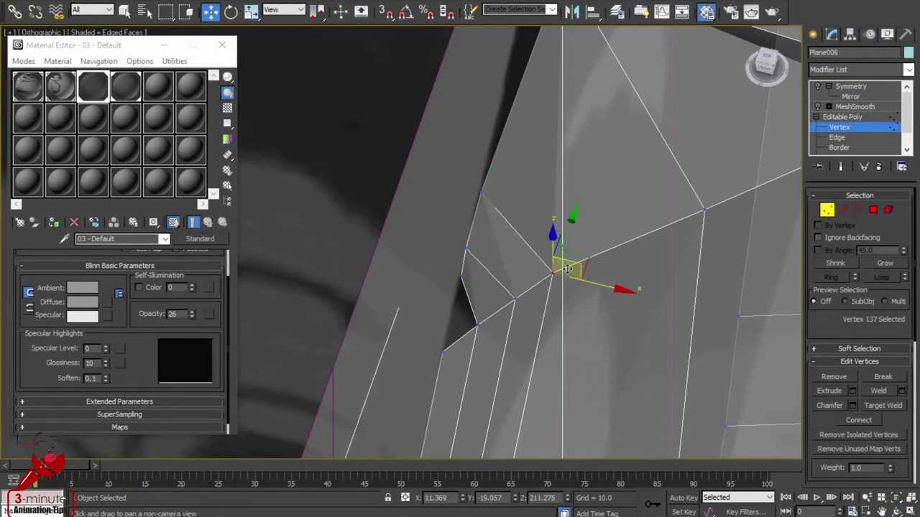
pyautogui.moveTo(555, 272); pyautogui.dragTo(537, 275)
# Step: Move an edge toward the gap and weld it, collapsing the sliver triangle, then pick vertices to reposition
pyautogui.press('2')
pyautogui.moveTo(462, 296); pyautogui.dragTo(442, 317)
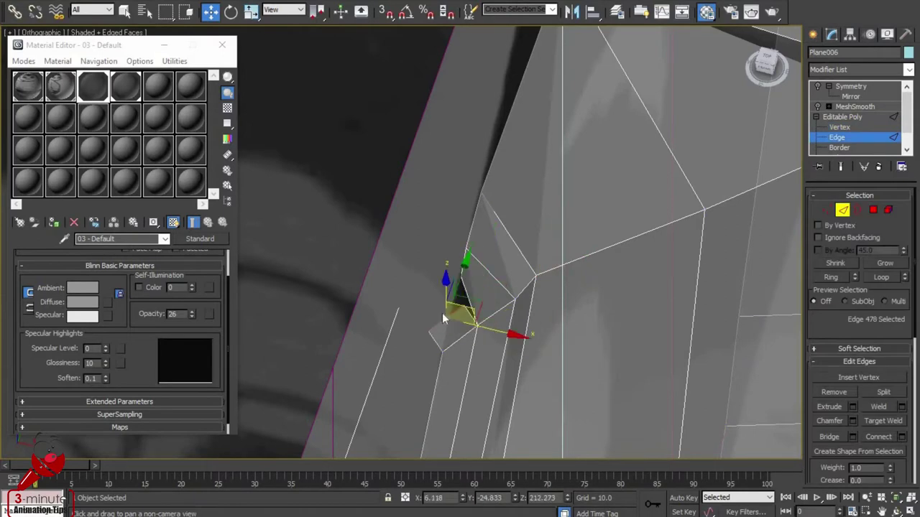
pyautogui.rightClick(442, 316)
pyautogui.click(402, 408)
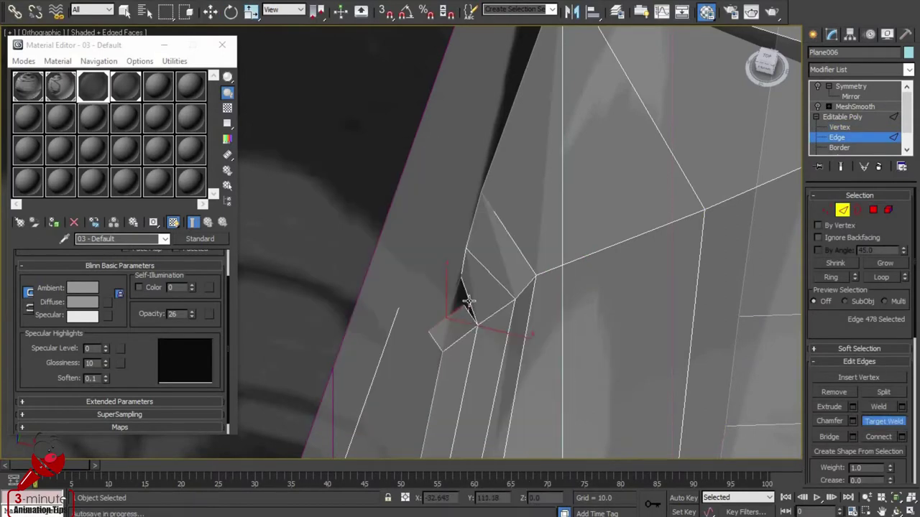
pyautogui.click(468, 302)
pyautogui.click(842, 128)
pyautogui.click(442, 317)
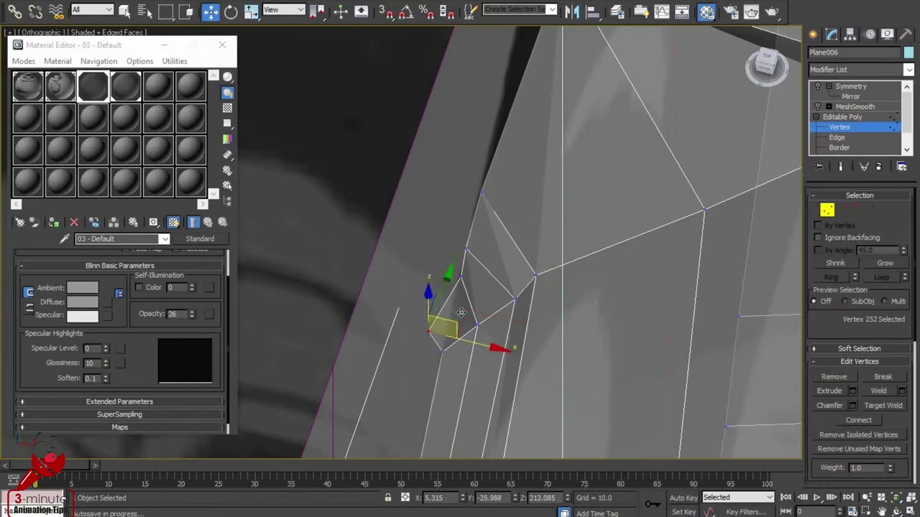
pyautogui.click(473, 307)
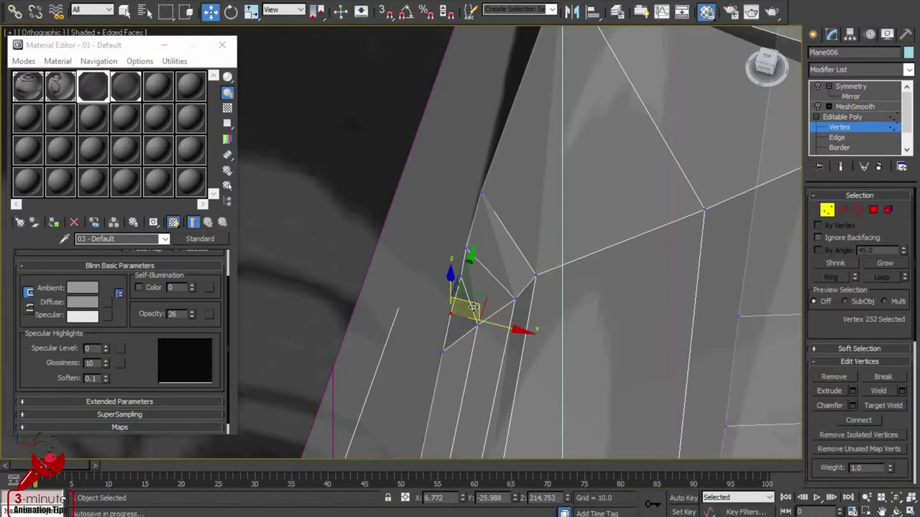
# Step: In the Left view, line up the top head vertices with the hair silhouette
pyautogui.press('f')
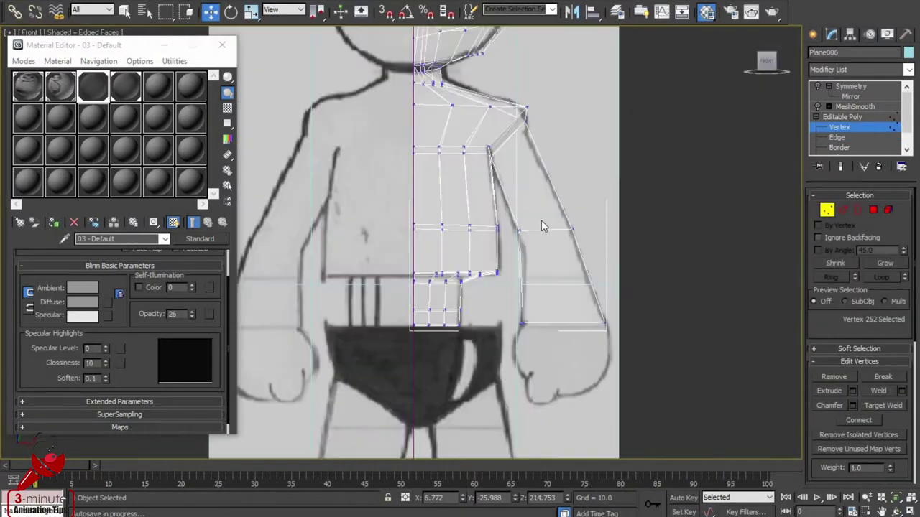
pyautogui.press('l')
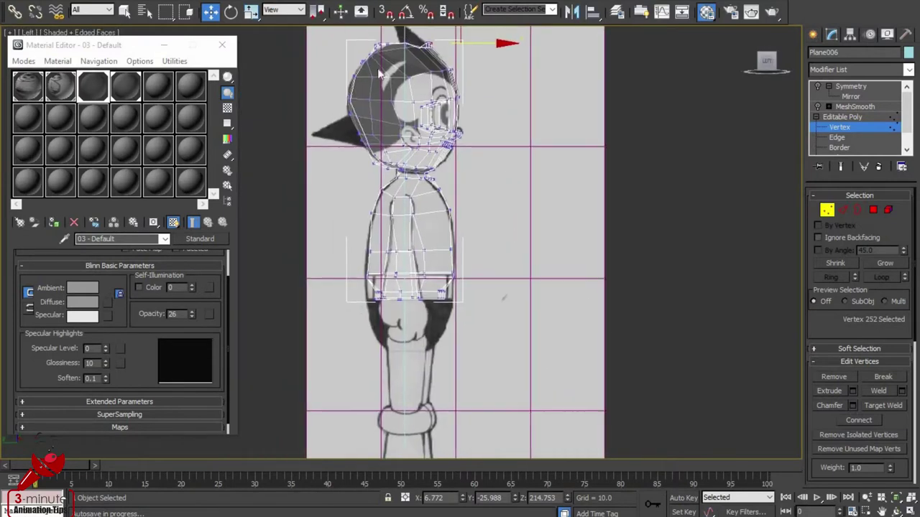
pyautogui.scroll(3, 610, 385)
pyautogui.scroll(3, 551, 283)
pyautogui.scroll(2, 449, 191)
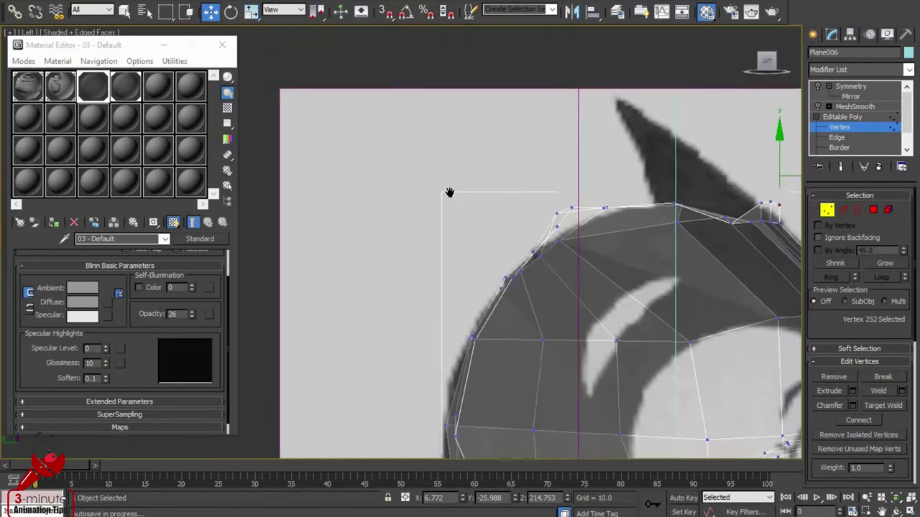
pyautogui.scroll(2, 394, 128)
pyautogui.click(392, 108)
pyautogui.moveTo(413, 103); pyautogui.dragTo(412, 108)
pyautogui.click(615, 101)
pyautogui.moveTo(615, 101)
pyautogui.mouseDown()
pyautogui.moveTo(577, 110)
pyautogui.moveTo(597, 104)
pyautogui.mouseUp()
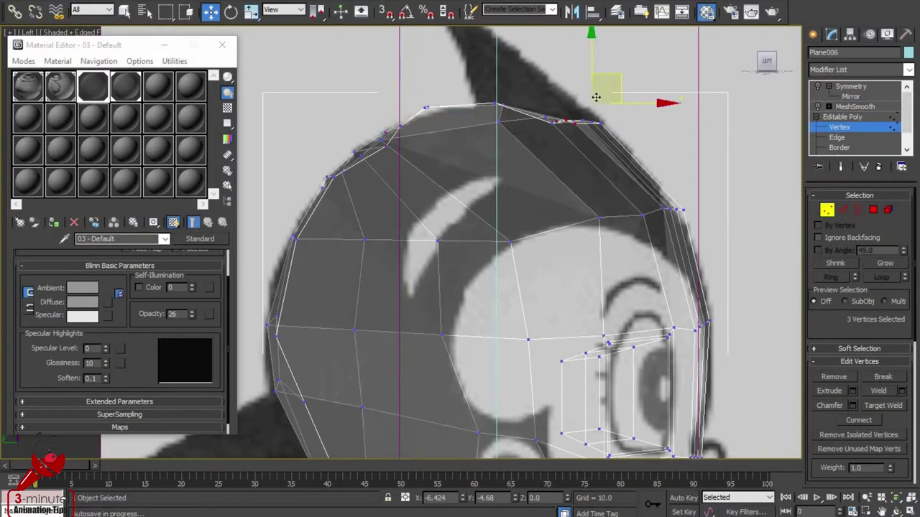
# Step: In Perspective, pull a hair-edge crown vertex up and outward
pyautogui.scroll(-5, 593, 130)
pyautogui.press('p')
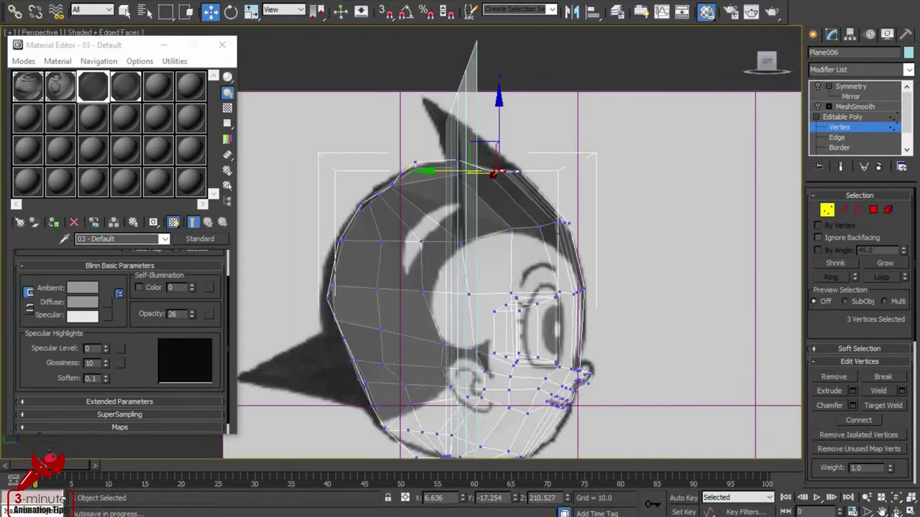
pyautogui.hotkey('ctrl', 'r')
pyautogui.moveTo(494, 173)
pyautogui.mouseDown()
pyautogui.moveTo(551, 196)
pyautogui.moveTo(478, 212)
pyautogui.mouseUp()
pyautogui.click(210, 11)
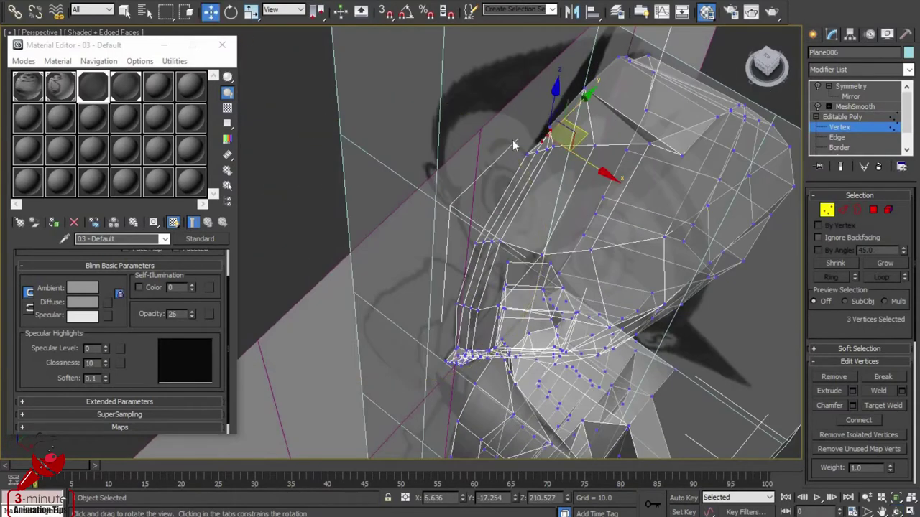
pyautogui.click(550, 133)
pyautogui.scroll(2, 549, 133)
pyautogui.moveTo(628, 90); pyautogui.dragTo(649, 77)
pyautogui.click(654, 79)
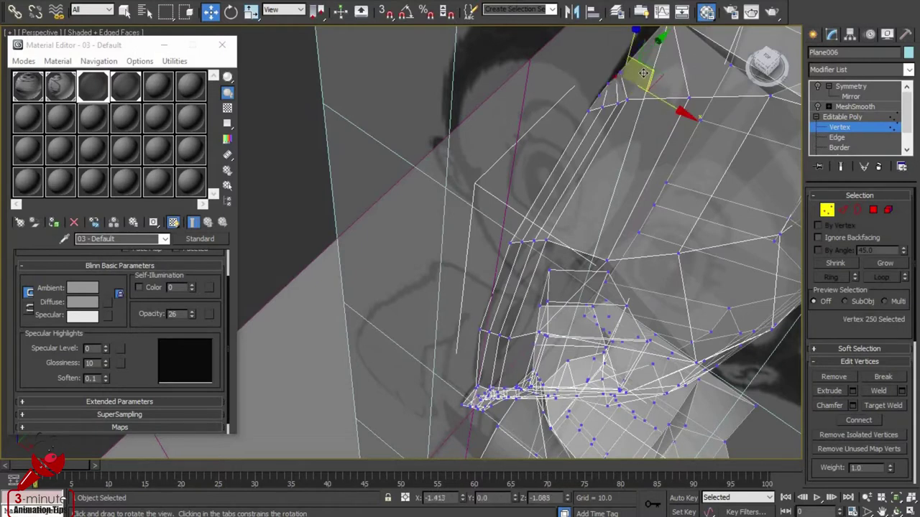
pyautogui.click(628, 143)
# Step: Return to the Left view, frame the character and zoom in on the torso
pyautogui.keyDown('alt'); pyautogui.moveTo(629, 143); pyautogui.dragTo(532, 189, button='middle'); pyautogui.keyUp('alt')
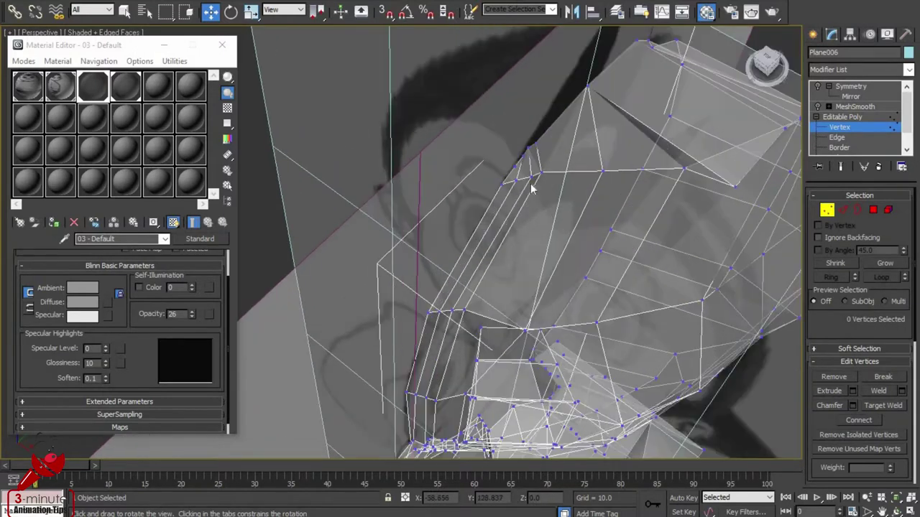
pyautogui.press('l')
pyautogui.press('z')
pyautogui.hotkey('shift', 'z')
# Step: Move four lower torso vertices down and in, and raise the ten-vertex bottom row to match the side reference
pyautogui.scroll(2, 589, 342)
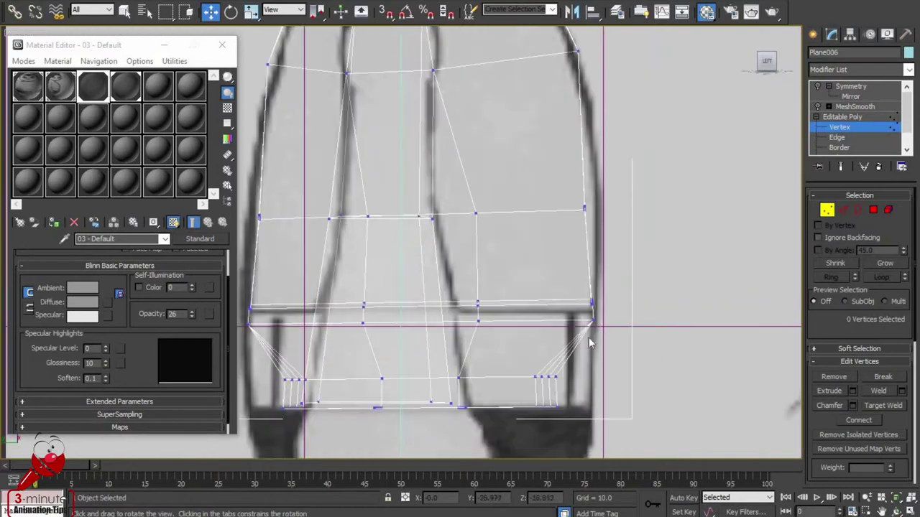
pyautogui.moveTo(626, 300); pyautogui.dragTo(590, 363)
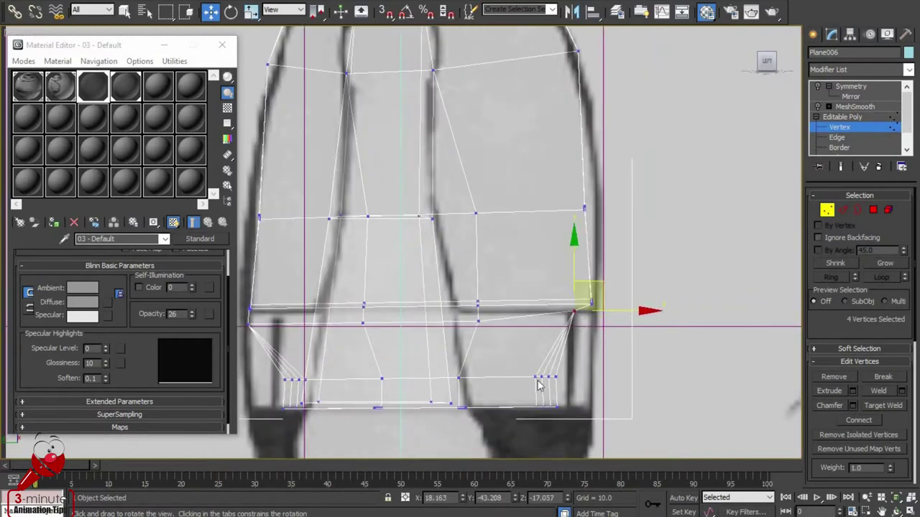
pyautogui.scroll(-2, 340, 347)
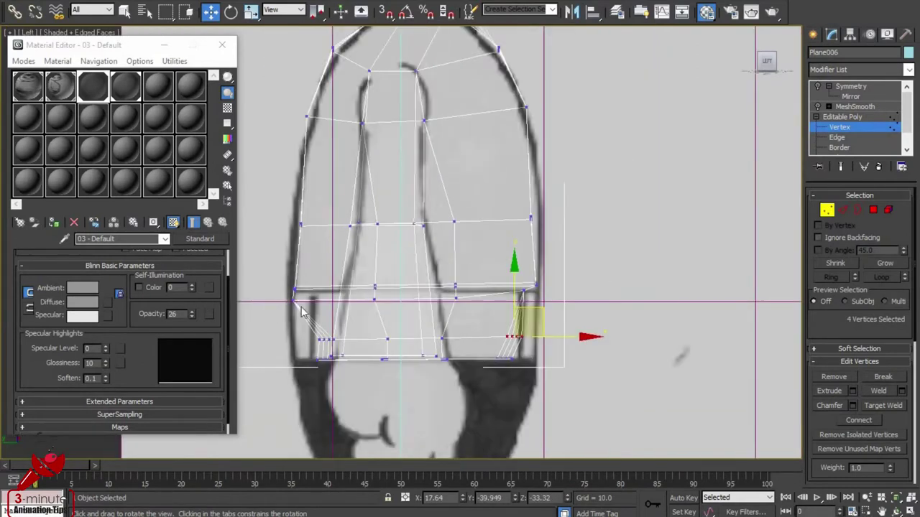
pyautogui.click(295, 293)
pyautogui.click(463, 322)
pyautogui.moveTo(367, 300); pyautogui.dragTo(368, 302)
pyautogui.click(452, 291)
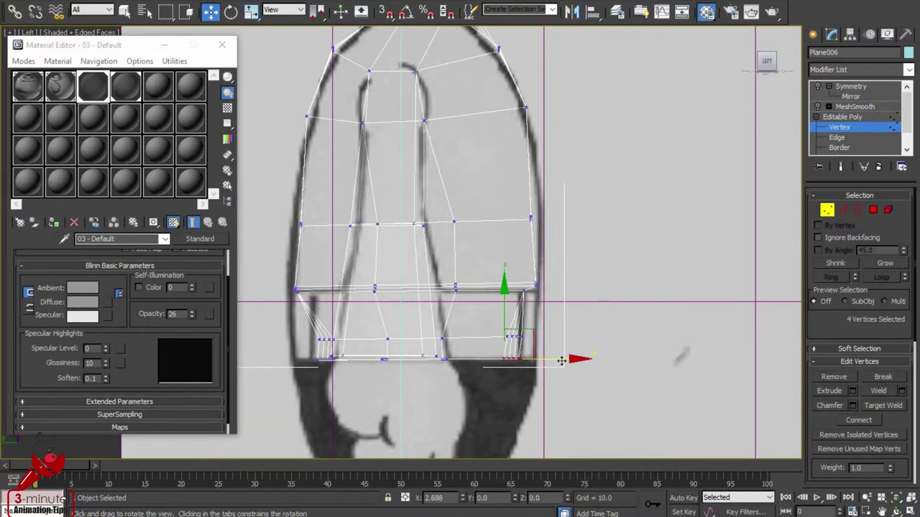
pyautogui.scroll(-3, 353, 385)
pyautogui.keyDown('ctrl'); pyautogui.moveTo(329, 299); pyautogui.dragTo(355, 325); pyautogui.keyUp('ctrl')
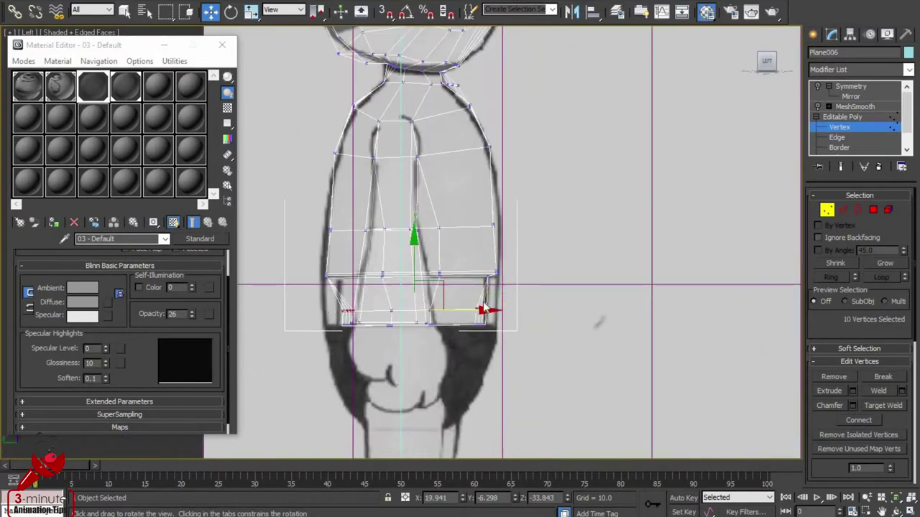
pyautogui.moveTo(416, 260); pyautogui.dragTo(416, 250)
pyautogui.press('p')
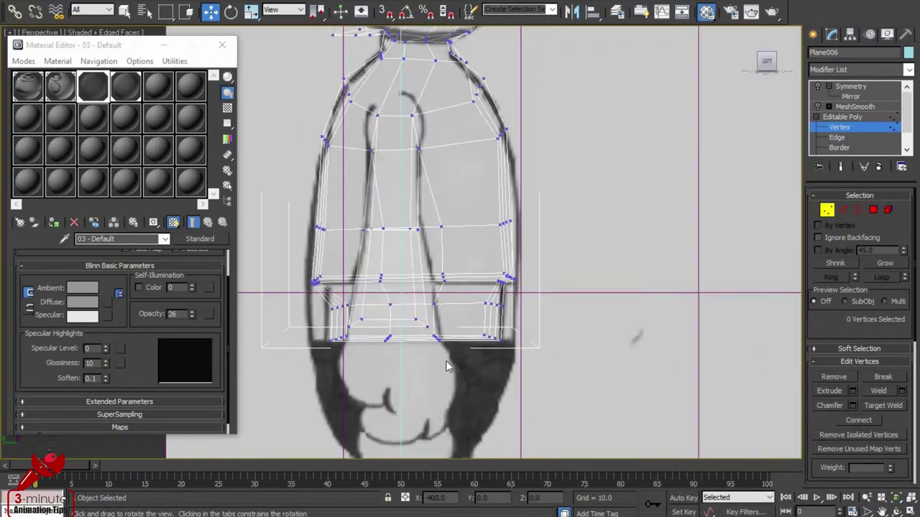
pyautogui.moveTo(605, 359)
pyautogui.mouseDown()
pyautogui.moveTo(533, 240)
pyautogui.moveTo(632, 275)
pyautogui.moveTo(652, 405)
pyautogui.moveTo(322, 247)
pyautogui.moveTo(629, 221)
pyautogui.moveTo(446, 226)
pyautogui.moveTo(585, 359)
pyautogui.moveTo(364, 275)
pyautogui.moveTo(553, 223)
pyautogui.moveTo(513, 216)
pyautogui.moveTo(630, 233)
pyautogui.mouseUp()
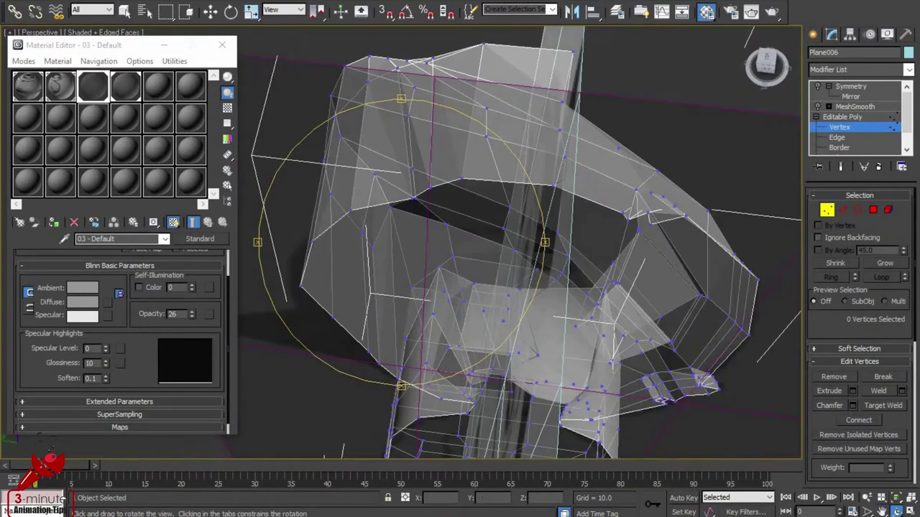
# Step: Nudge the hair-edge vertices near the brow to tighten the hairline
pyautogui.scroll(5, 503, 293)
pyautogui.moveTo(470, 203); pyautogui.dragTo(480, 284, button='middle')
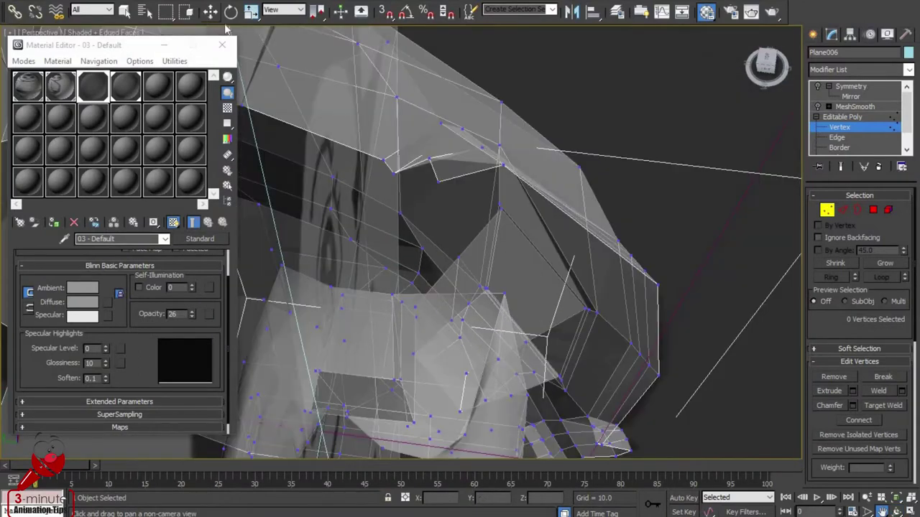
pyautogui.moveTo(431, 117); pyautogui.dragTo(440, 181)
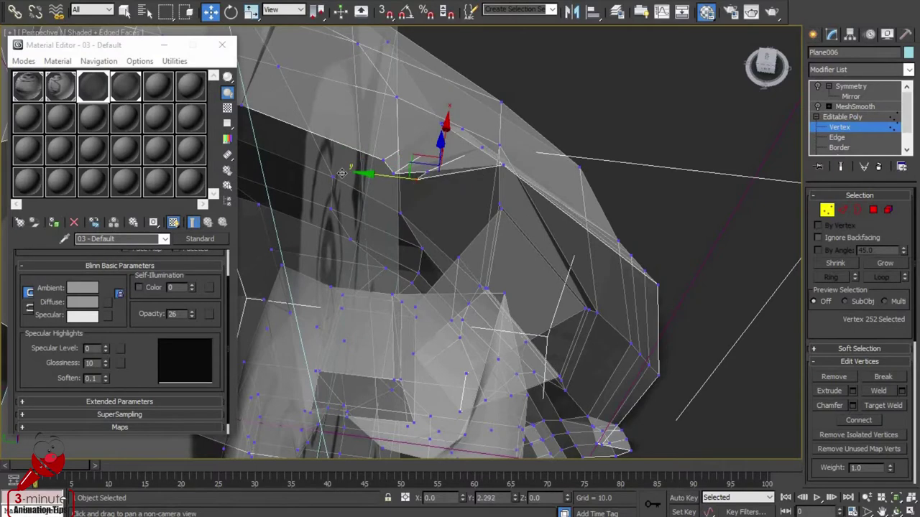
pyautogui.moveTo(423, 184); pyautogui.dragTo(484, 181)
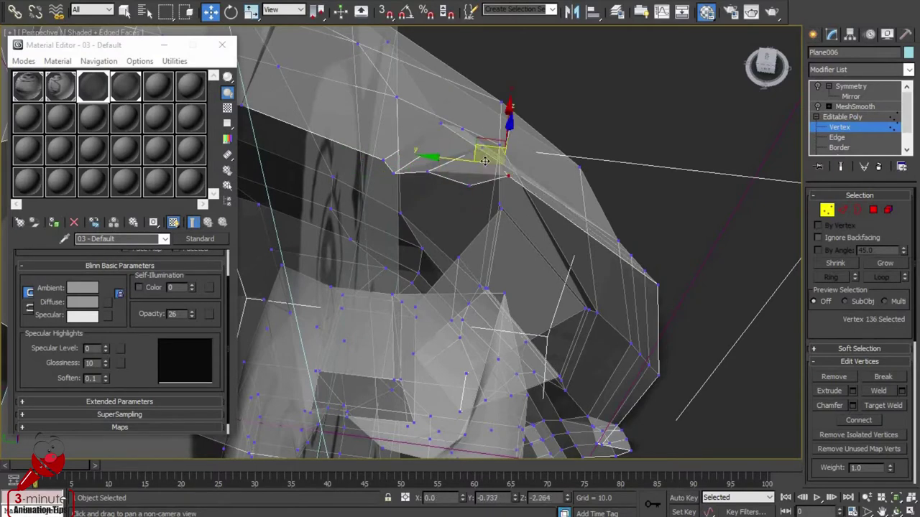
pyautogui.click(390, 158)
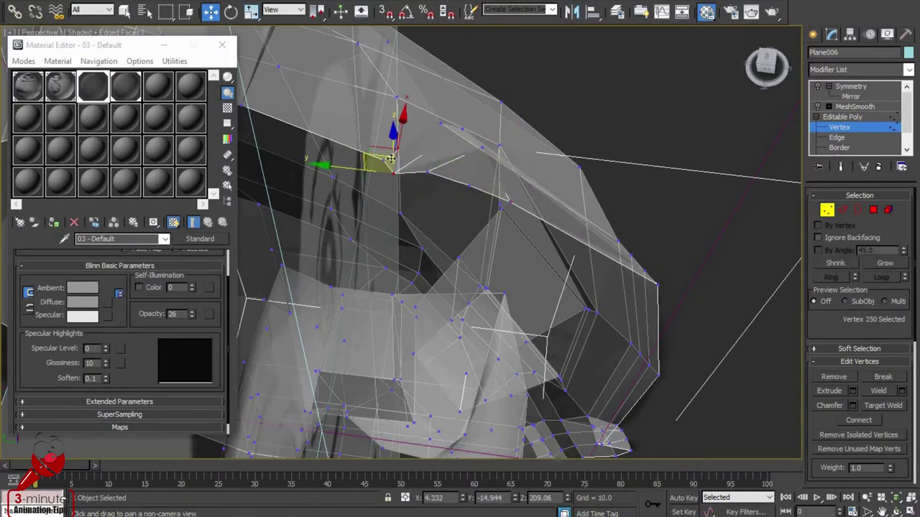
pyautogui.moveTo(399, 170); pyautogui.dragTo(411, 162)
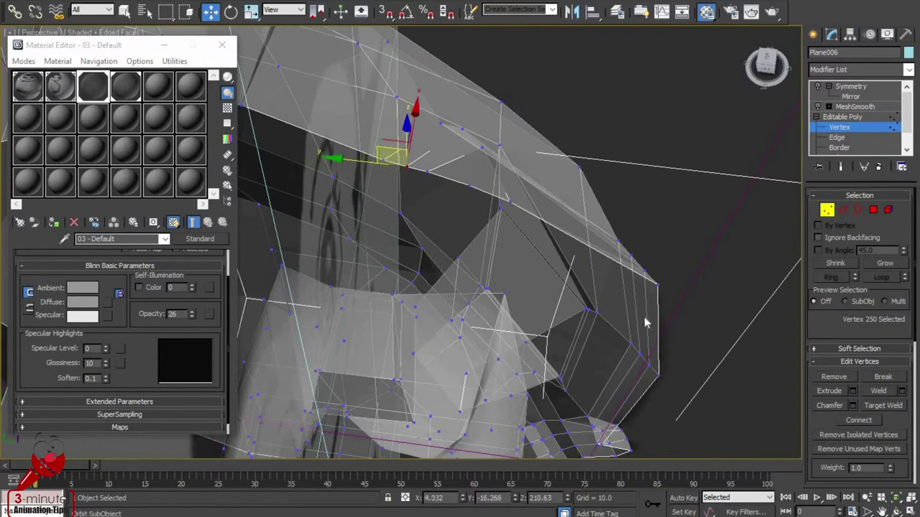
# Step: Orbit to the forehead and lower the hairline vertices above the eye
pyautogui.click(896, 511)
pyautogui.moveTo(417, 263); pyautogui.dragTo(348, 244)
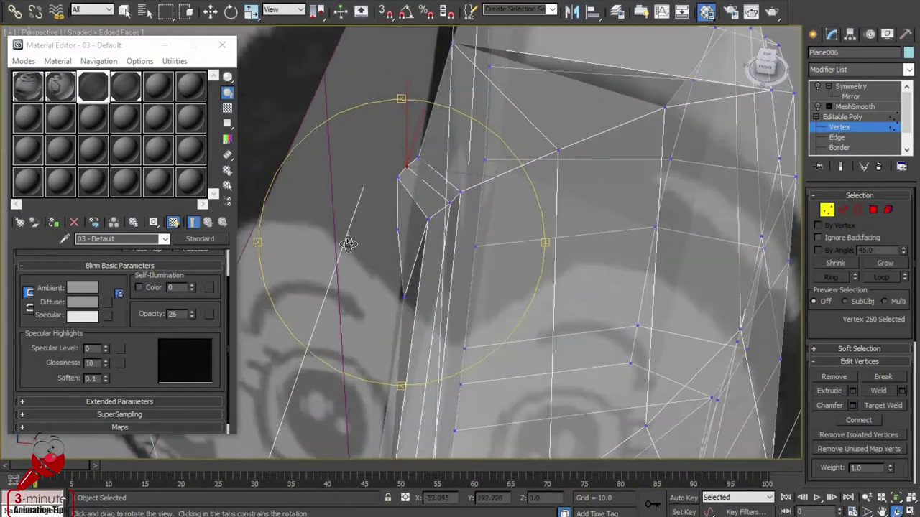
pyautogui.press('w')
pyautogui.click(398, 230)
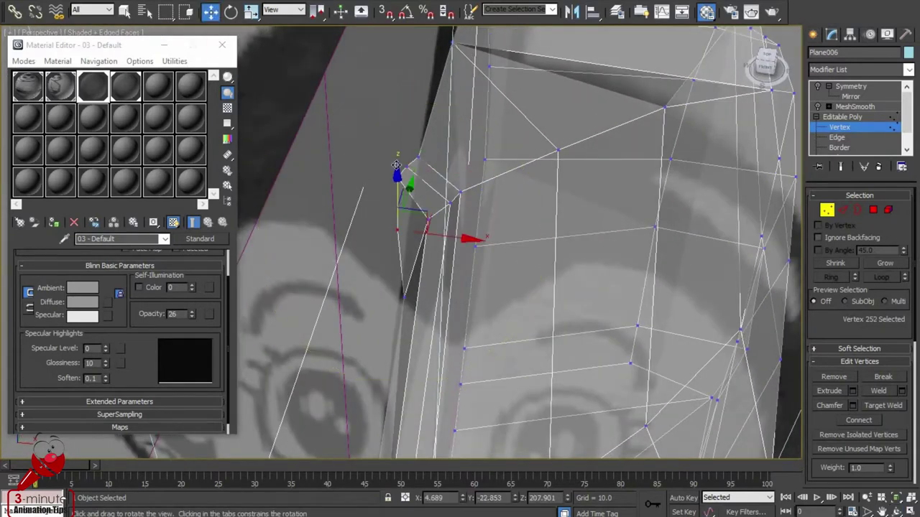
pyautogui.scroll(-3, 468, 277)
pyautogui.click(428, 222)
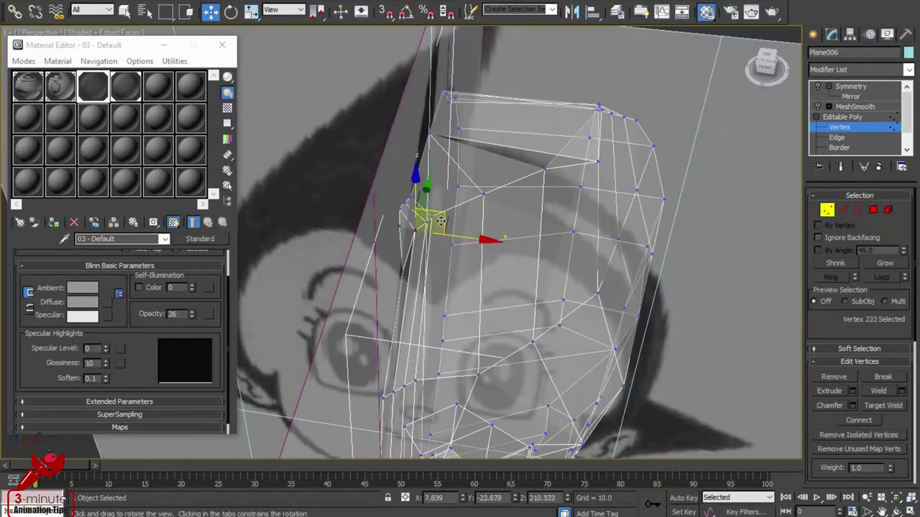
pyautogui.moveTo(441, 222); pyautogui.dragTo(440, 246)
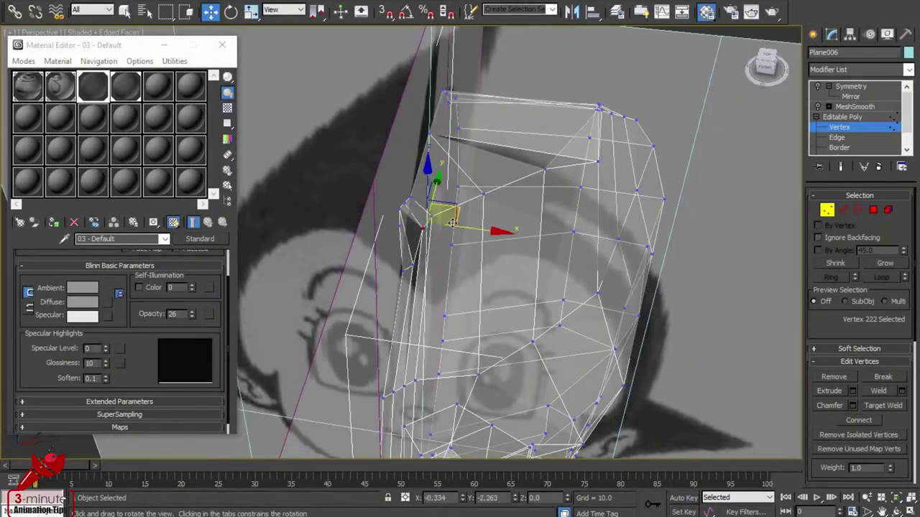
pyautogui.click(453, 246)
pyautogui.scroll(2, 476, 260)
pyautogui.moveTo(459, 194); pyautogui.dragTo(526, 253)
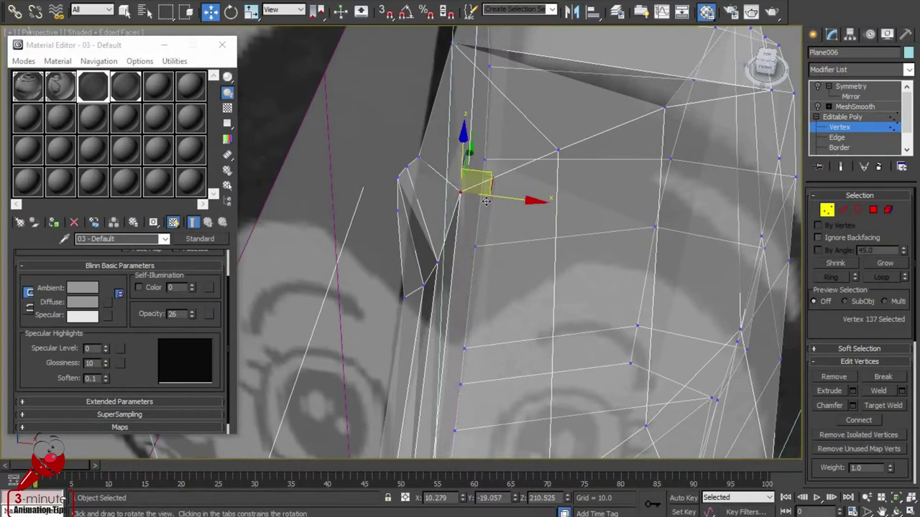
pyautogui.moveTo(526, 253)
pyautogui.keyDown('alt'); pyautogui.mouseDown(button='middle')
pyautogui.moveTo(440, 249)
pyautogui.moveTo(457, 225)
pyautogui.moveTo(414, 216)
pyautogui.mouseUp(button='middle'); pyautogui.keyUp('alt')
# Step: Move the hair tip vertex up and right and lower the adjacent hairline vertex
pyautogui.press('w')
pyautogui.click(403, 213)
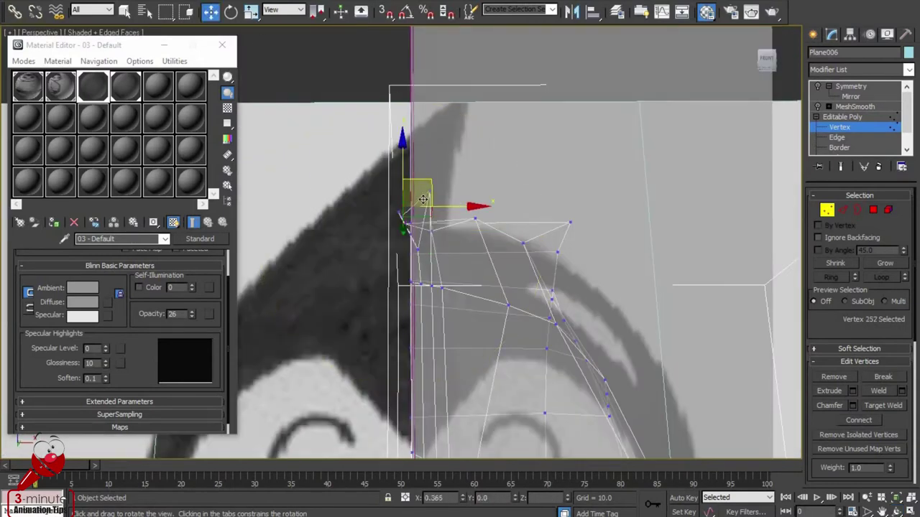
pyautogui.moveTo(424, 198); pyautogui.dragTo(452, 184)
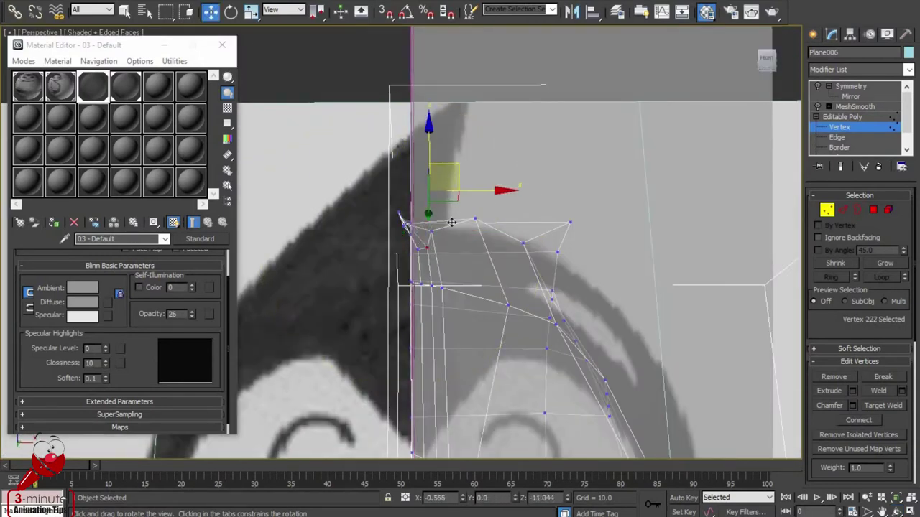
pyautogui.moveTo(452, 223); pyautogui.dragTo(445, 239)
pyautogui.click(567, 221)
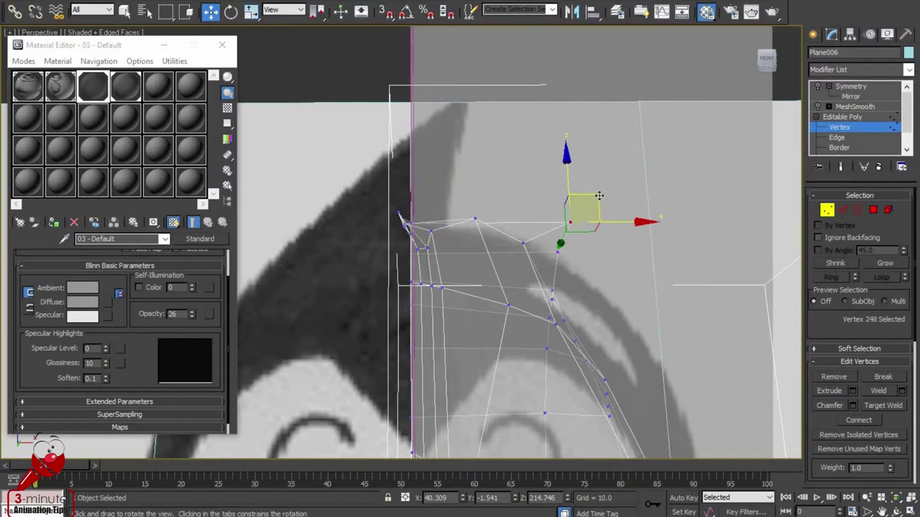
pyautogui.click(475, 218)
pyautogui.click(557, 252)
pyautogui.scroll(-5, 615, 303)
pyautogui.scroll(5, 596, 299)
pyautogui.scroll(-3, 576, 295)
pyautogui.scroll(-2, 577, 301)
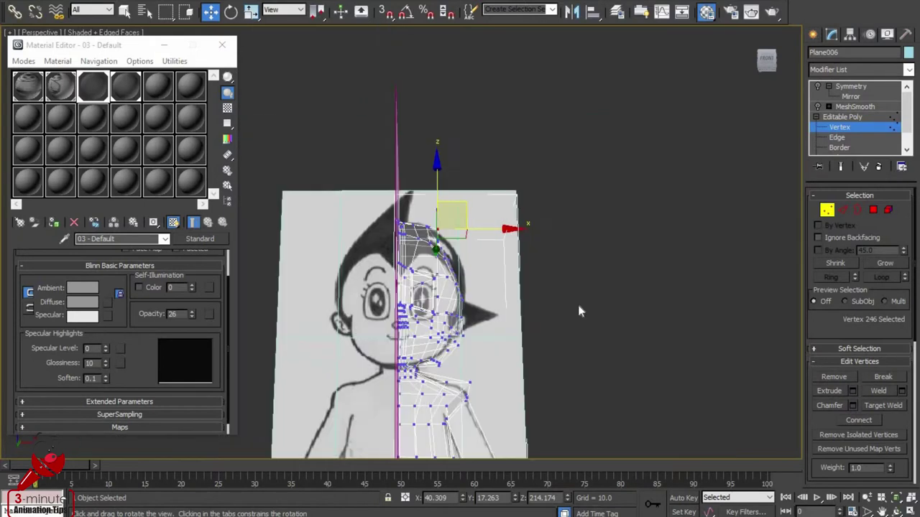
# Step: In the Front view, raise the corner vertex at the crown seam
pyautogui.press('f')
pyautogui.scroll(-3, 588, 345)
pyautogui.scroll(3, 600, 325)
pyautogui.scroll(-1, 550, 112)
pyautogui.scroll(1, 498, 107)
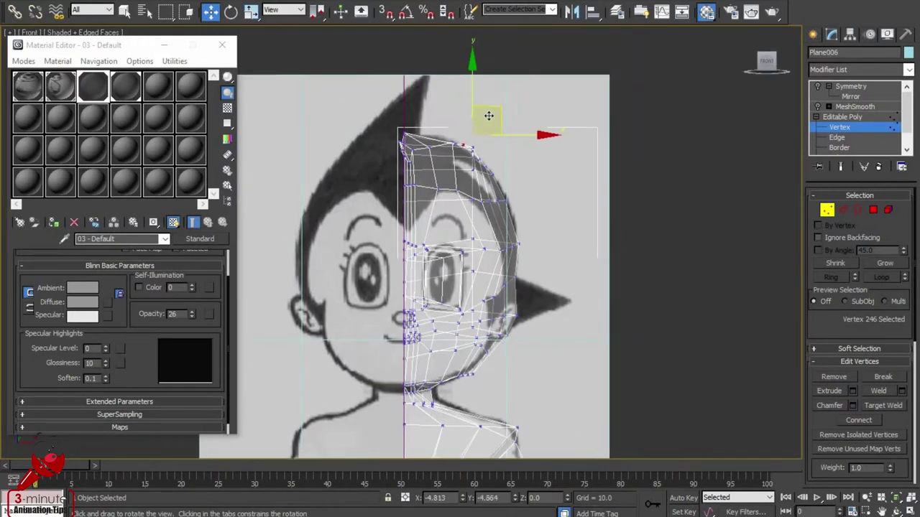
pyautogui.scroll(1, 478, 108)
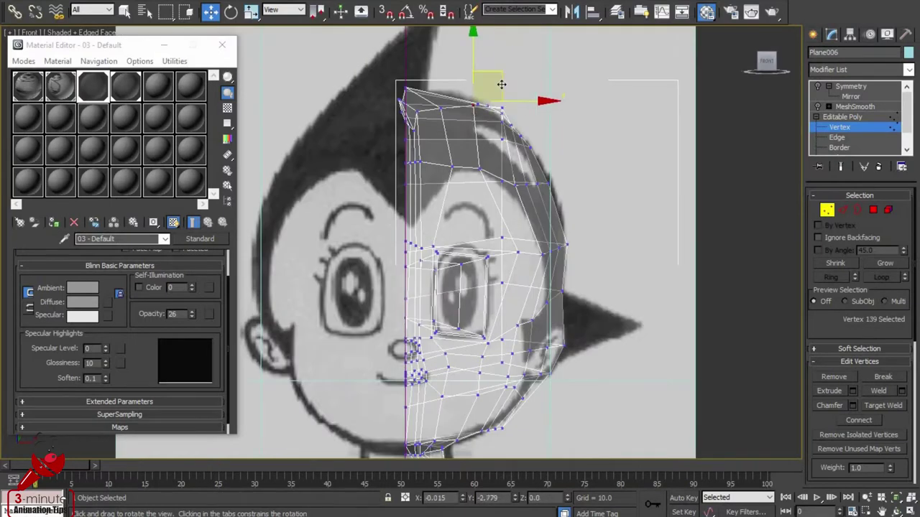
pyautogui.click(502, 108)
pyautogui.click(511, 139)
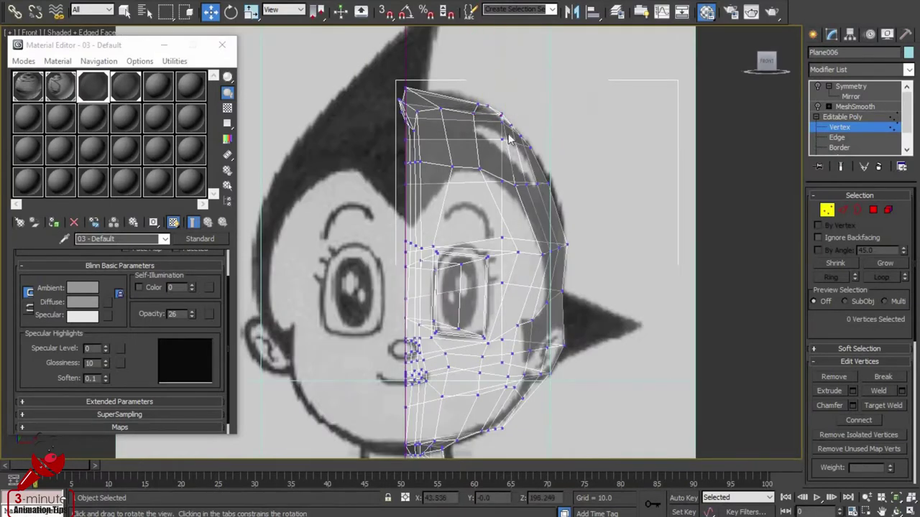
pyautogui.click(420, 114)
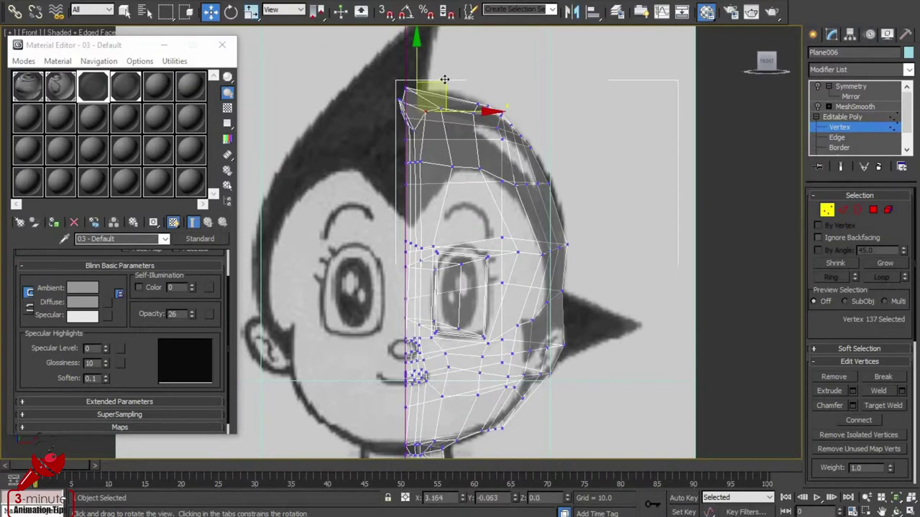
pyautogui.click(404, 97)
pyautogui.scroll(3, 401, 250)
pyautogui.scroll(2, 401, 250)
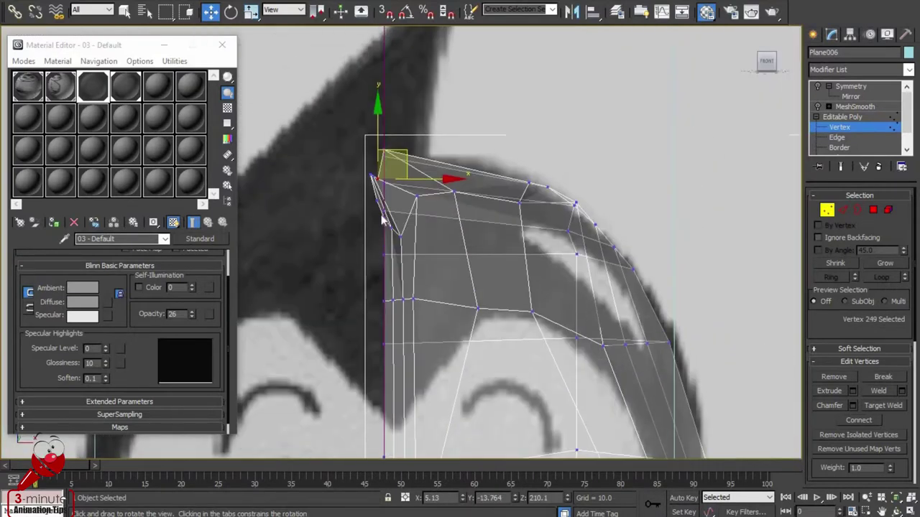
pyautogui.scroll(2, 401, 250)
pyautogui.moveTo(392, 101); pyautogui.dragTo(334, 81)
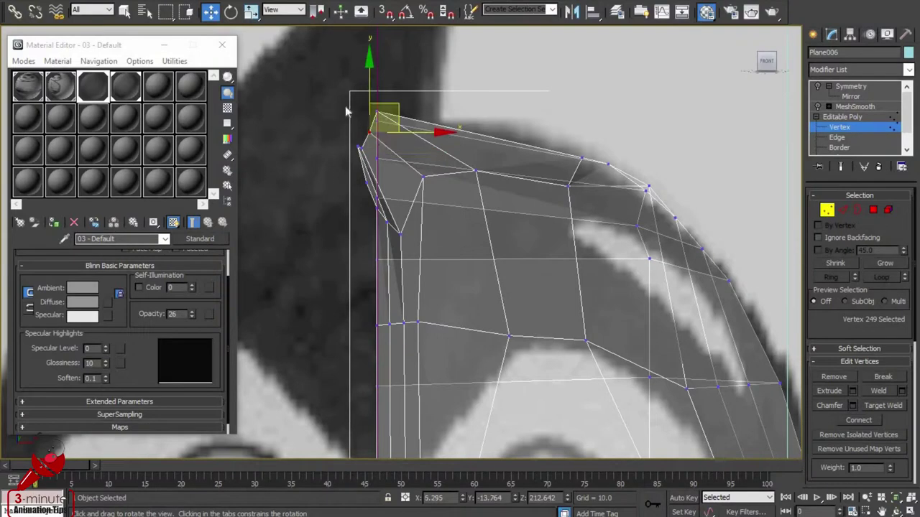
# Step: Scale the seam column of vertices on X to flatten them onto the mirror line
pyautogui.moveTo(392, 243); pyautogui.dragTo(393, 243)
pyautogui.press('r')
pyautogui.moveTo(459, 154); pyautogui.dragTo(284, 153)
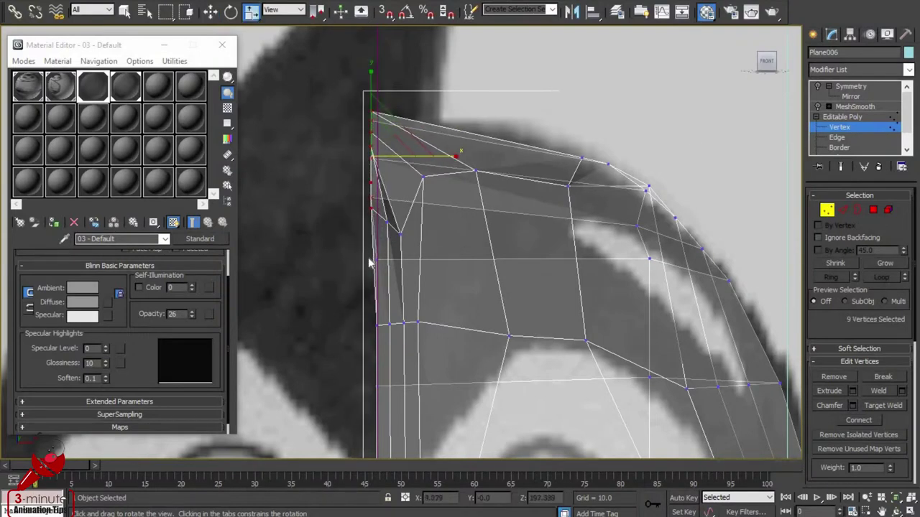
pyautogui.scroll(-2, 393, 313)
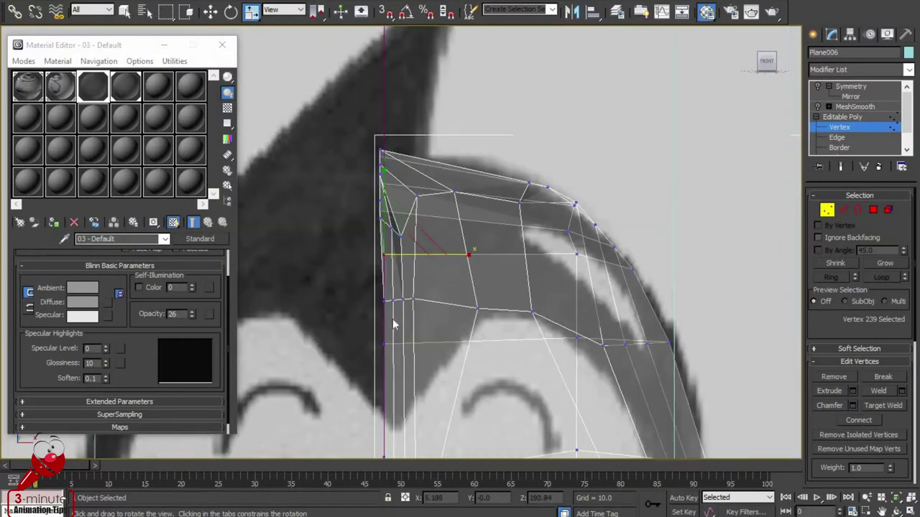
pyautogui.moveTo(468, 312); pyautogui.dragTo(304, 314)
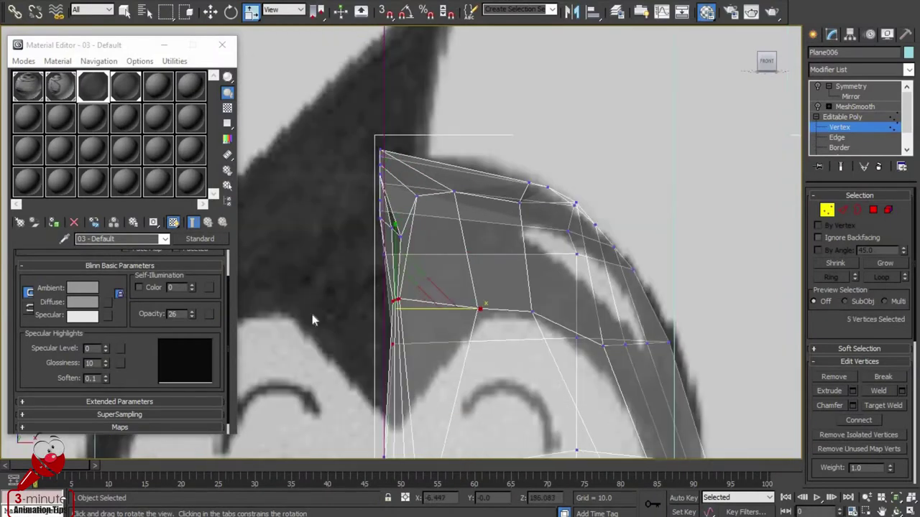
pyautogui.click(378, 210)
pyautogui.press('w')
pyautogui.click(404, 231)
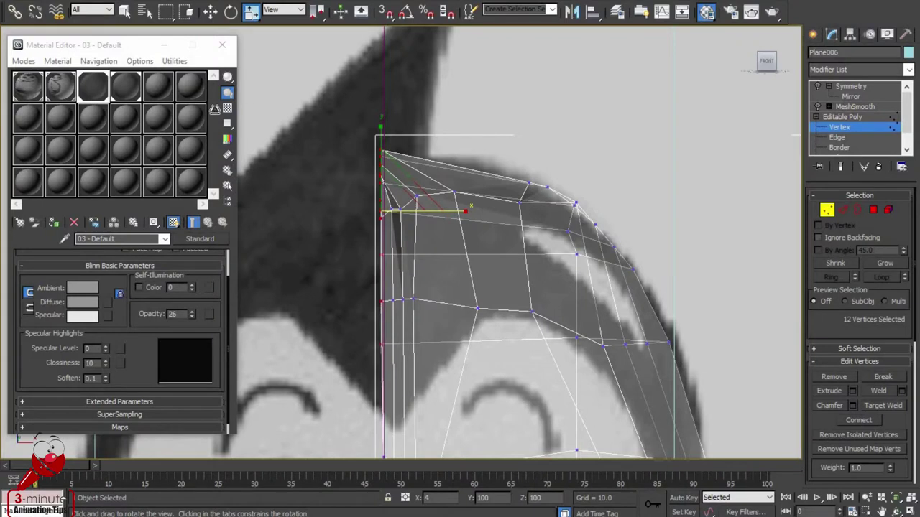
pyautogui.scroll(-2, 469, 342)
# Step: Select the reference image plane, orbit around it, then frame the mesh in Top view
pyautogui.click(847, 87)
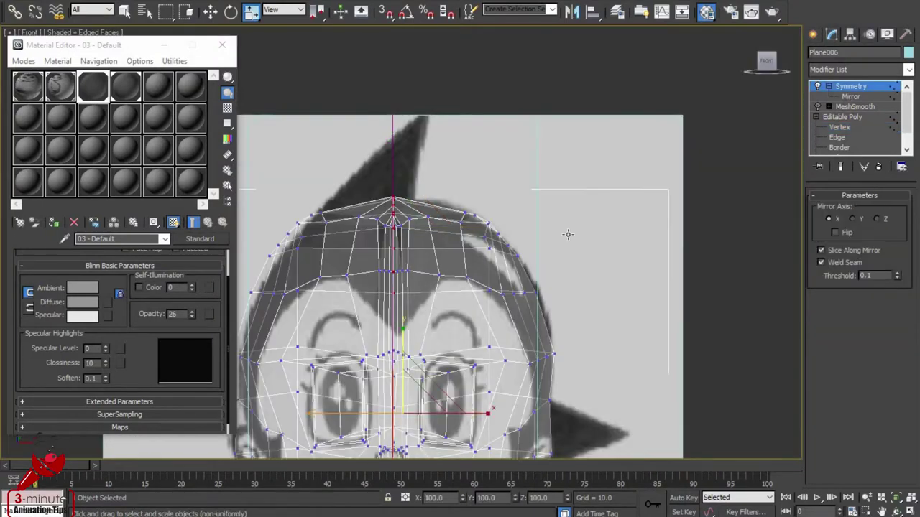
pyautogui.click(571, 234)
pyautogui.scroll(-3, 553, 273)
pyautogui.click(895, 511)
pyautogui.moveTo(402, 287)
pyautogui.mouseDown()
pyautogui.moveTo(250, 283)
pyautogui.moveTo(304, 263)
pyautogui.moveTo(250, 214)
pyautogui.moveTo(263, 329)
pyautogui.moveTo(281, 312)
pyautogui.moveTo(366, 355)
pyautogui.moveTo(510, 375)
pyautogui.moveTo(477, 302)
pyautogui.moveTo(337, 323)
pyautogui.moveTo(278, 353)
pyautogui.moveTo(447, 353)
pyautogui.moveTo(463, 310)
pyautogui.moveTo(549, 287)
pyautogui.moveTo(585, 226)
pyautogui.moveTo(582, 237)
pyautogui.mouseUp()
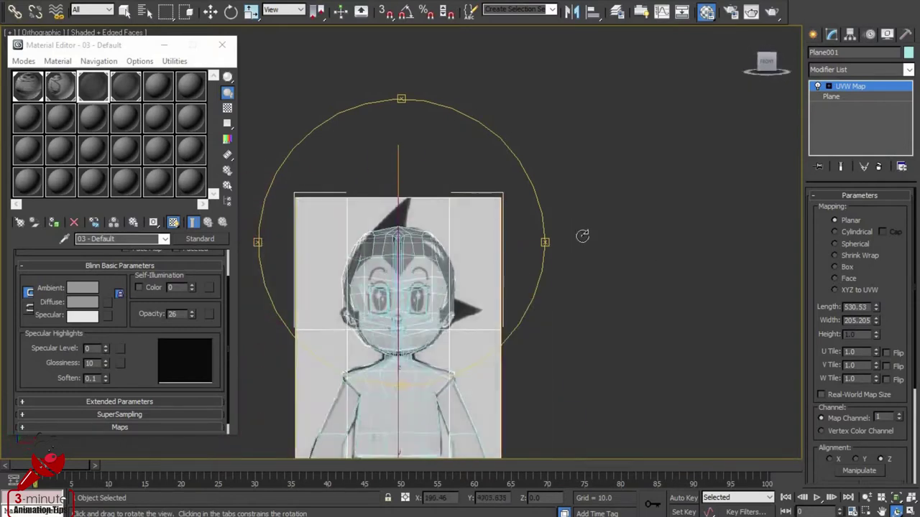
pyautogui.press('f')
pyautogui.press('t')
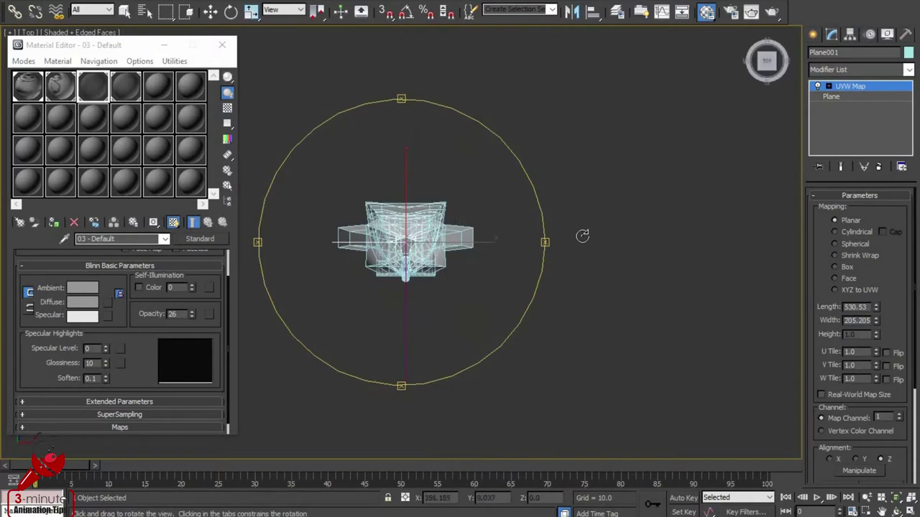
pyautogui.press('z')
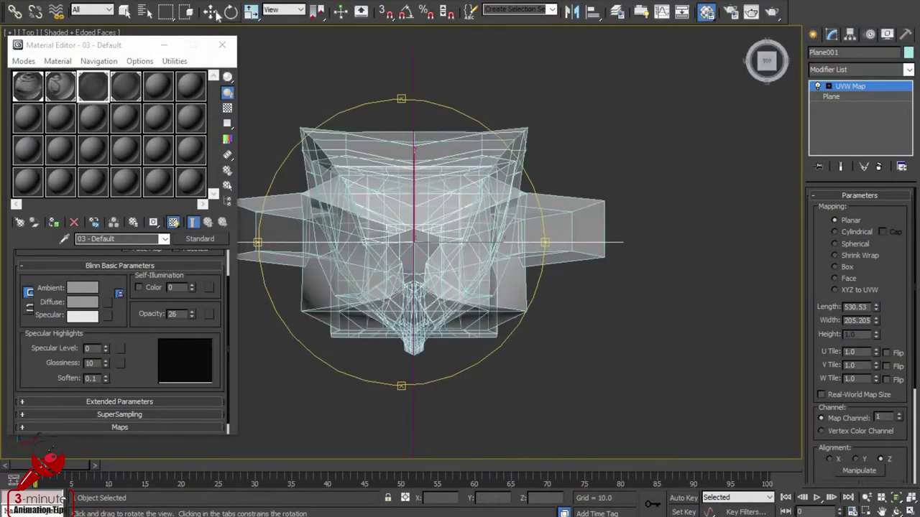
# Step: Select Plane006 and, at Edge level, pick an edge and extend it into a 55-edge ring
pyautogui.click(210, 11)
pyautogui.click(460, 252)
pyautogui.click(840, 126)
pyautogui.scroll(3, 621, 194)
pyautogui.moveTo(585, 76); pyautogui.dragTo(444, 255, button='middle')
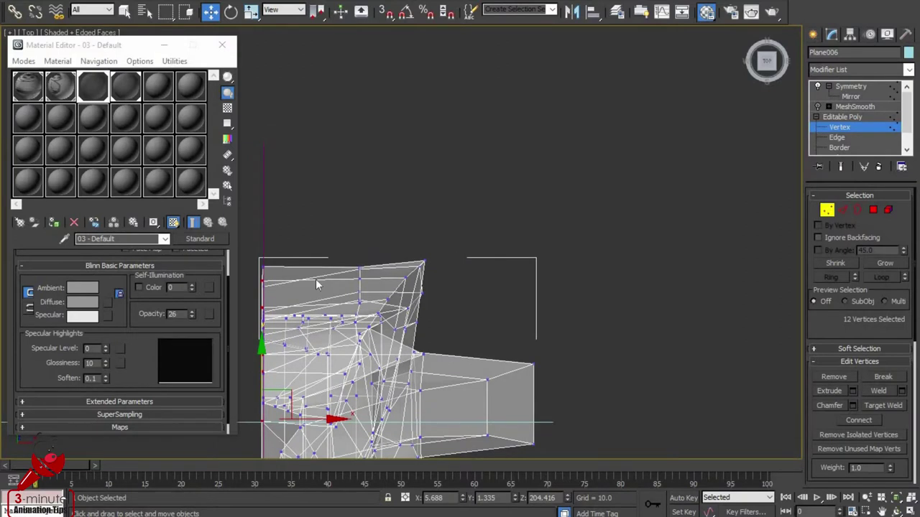
pyautogui.click(842, 210)
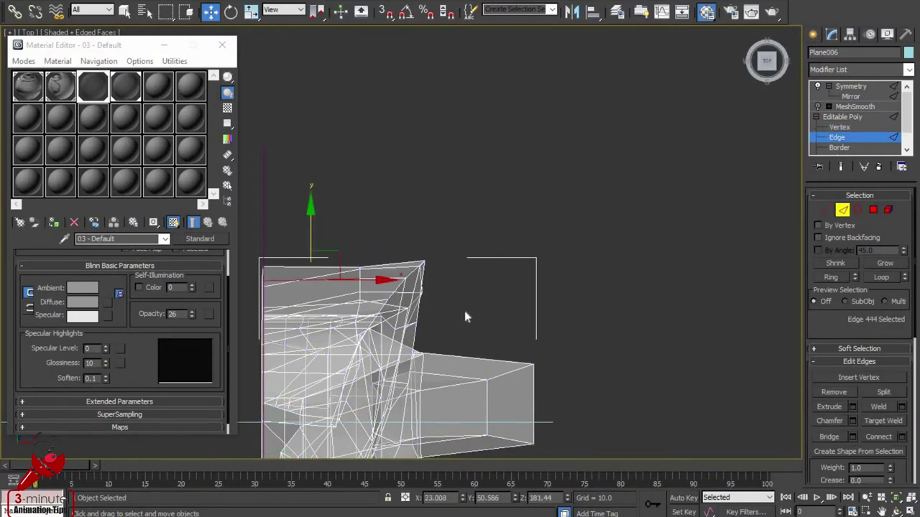
pyautogui.press('z')
pyautogui.click(828, 278)
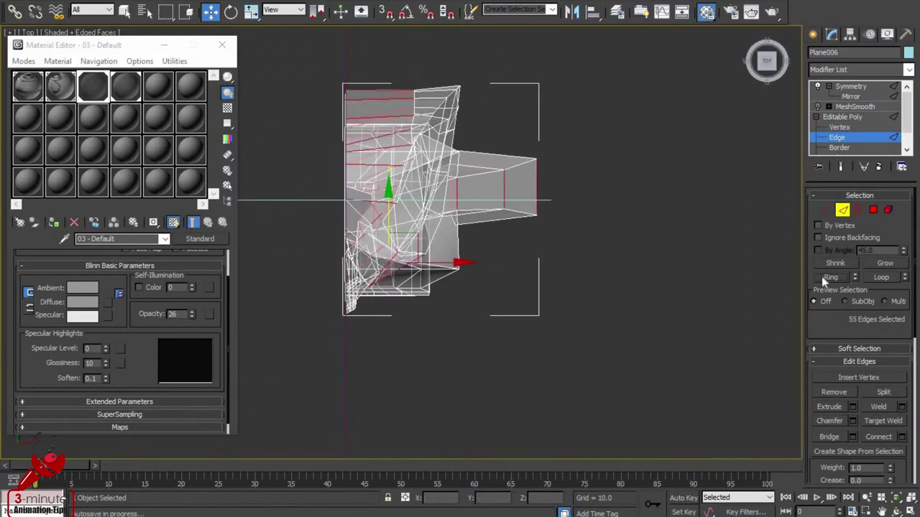
# Step: Orbit and zoom around the character's neck and chest, then return to Vertex level
pyautogui.click(899, 510)
pyautogui.moveTo(432, 237)
pyautogui.mouseDown()
pyautogui.moveTo(312, 203)
pyautogui.moveTo(447, 239)
pyautogui.moveTo(267, 162)
pyautogui.mouseUp()
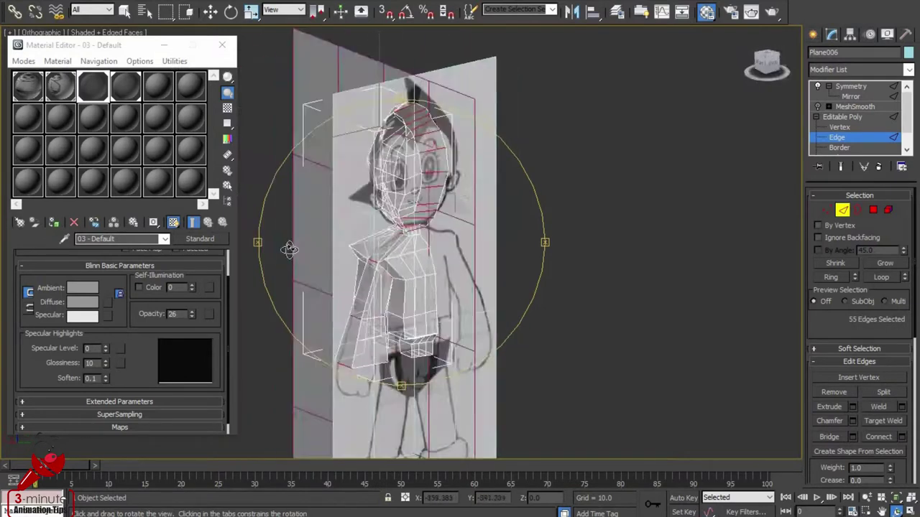
pyautogui.scroll(5, 468, 263)
pyautogui.scroll(4, 476, 247)
pyautogui.scroll(3, 509, 256)
pyautogui.moveTo(509, 257)
pyautogui.mouseDown()
pyautogui.moveTo(532, 289)
pyautogui.moveTo(546, 249)
pyautogui.moveTo(515, 238)
pyautogui.moveTo(534, 261)
pyautogui.moveTo(616, 290)
pyautogui.moveTo(562, 349)
pyautogui.moveTo(579, 302)
pyautogui.moveTo(421, 267)
pyautogui.moveTo(503, 254)
pyautogui.moveTo(586, 266)
pyautogui.moveTo(590, 279)
pyautogui.moveTo(671, 297)
pyautogui.moveTo(653, 319)
pyautogui.moveTo(568, 218)
pyautogui.moveTo(568, 252)
pyautogui.moveTo(556, 265)
pyautogui.mouseUp()
pyautogui.scroll(-3, 421, 267)
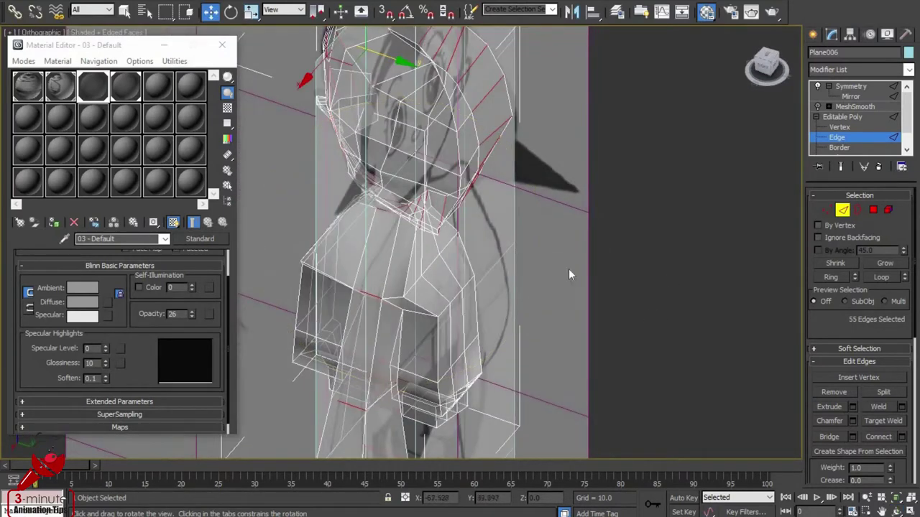
pyautogui.press('1')
pyautogui.moveTo(372, 273)
pyautogui.mouseDown()
pyautogui.moveTo(354, 253)
pyautogui.moveTo(365, 257)
pyautogui.moveTo(372, 304)
pyautogui.moveTo(377, 278)
pyautogui.moveTo(368, 280)
pyautogui.mouseUp()
# Step: Move the selected vertices, then pull the forehead and brow vertices to follow the hairline
pyautogui.click(209, 11)
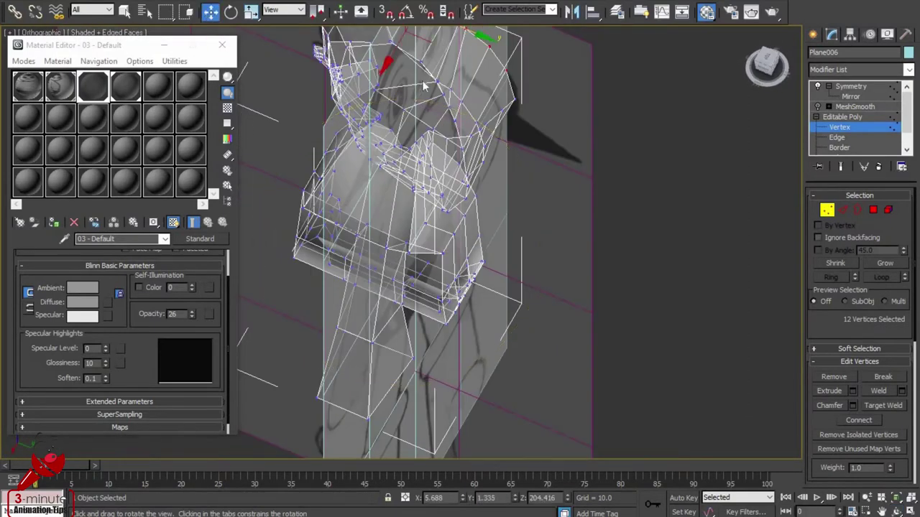
pyautogui.moveTo(445, 45); pyautogui.dragTo(447, 46)
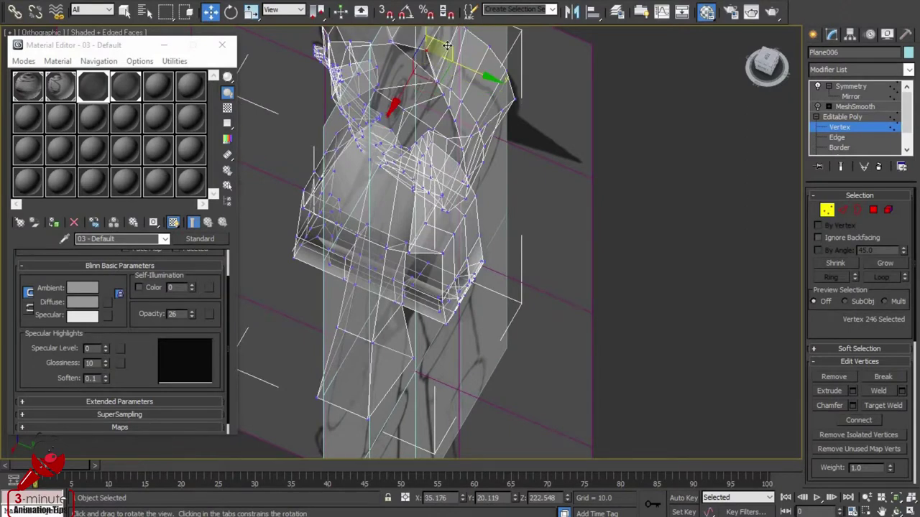
pyautogui.keyDown('alt'); pyautogui.moveTo(447, 46); pyautogui.dragTo(445, 50, button='middle'); pyautogui.keyUp('alt')
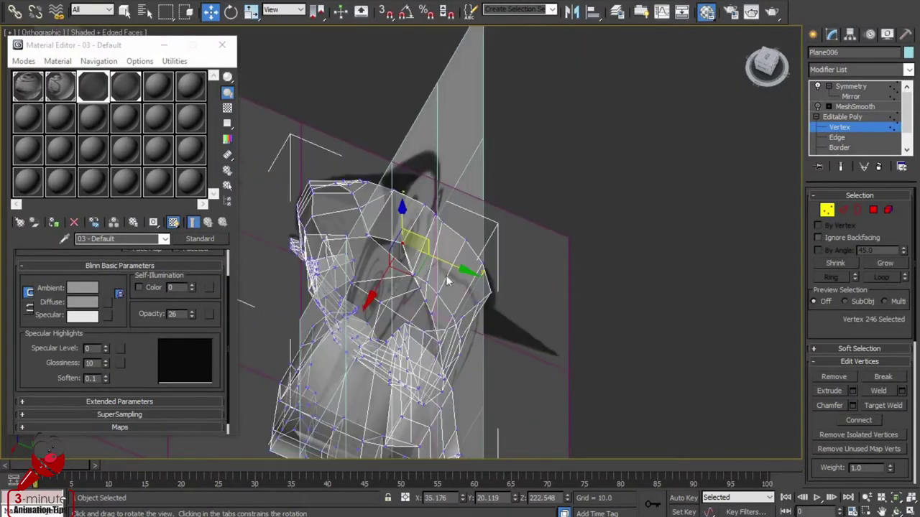
pyautogui.scroll(5, 447, 280)
pyautogui.scroll(-2, 328, 261)
pyautogui.moveTo(392, 271); pyautogui.dragTo(365, 233)
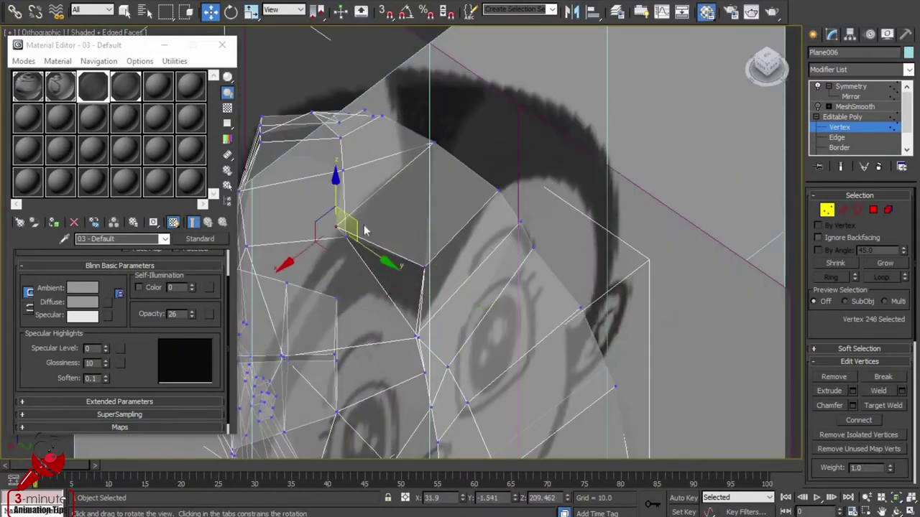
pyautogui.moveTo(356, 225); pyautogui.dragTo(403, 213)
pyautogui.moveTo(435, 146); pyautogui.dragTo(426, 125)
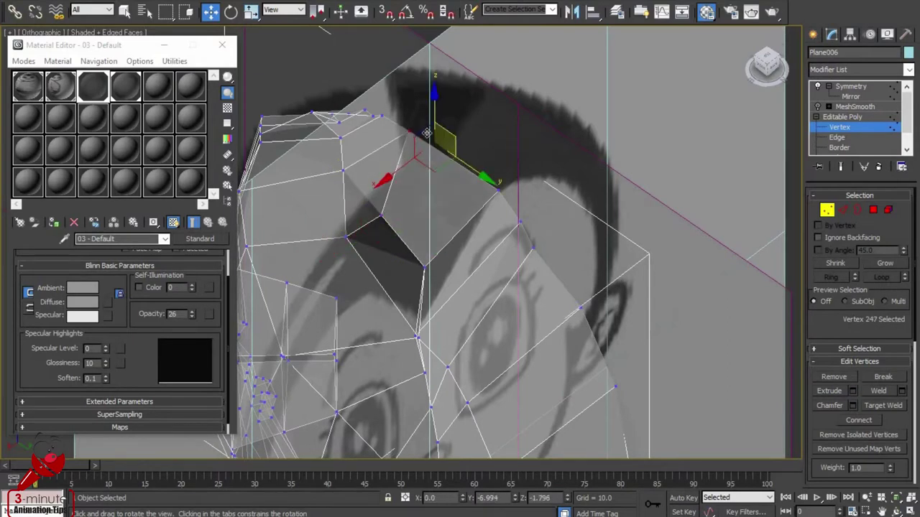
pyautogui.click(417, 286)
# Step: Nudge a forehead vertex down and move vertices beside the eye
pyautogui.click(424, 265)
pyautogui.moveTo(427, 269); pyautogui.dragTo(411, 275)
pyautogui.keyDown('alt'); pyautogui.moveTo(411, 274); pyautogui.dragTo(353, 270, button='middle'); pyautogui.keyUp('alt')
pyautogui.scroll(3, 353, 270)
pyautogui.click(407, 297)
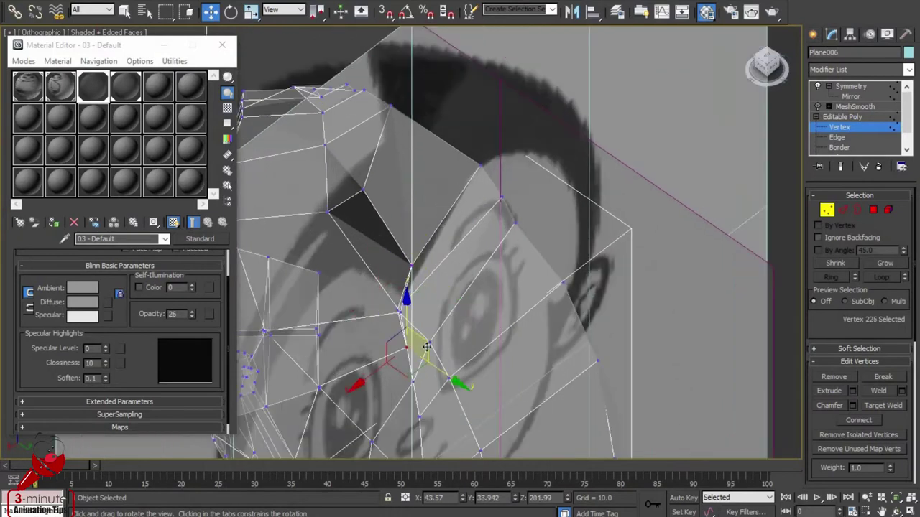
pyautogui.moveTo(407, 297)
pyautogui.mouseDown()
pyautogui.moveTo(400, 314)
pyautogui.moveTo(374, 313)
pyautogui.mouseUp()
pyautogui.click(424, 309)
pyautogui.click(450, 148)
pyautogui.scroll(-5, 494, 293)
# Step: Adjust the crown vertex at the top of the head in the Left view
pyautogui.press('t')
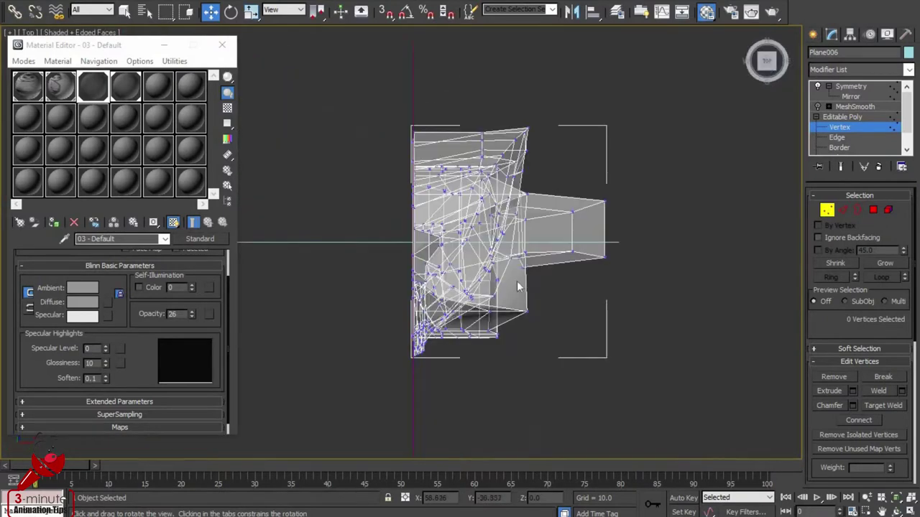
pyautogui.scroll(3, 519, 286)
pyautogui.scroll(-2, 519, 286)
pyautogui.press('l')
pyautogui.scroll(-3, 487, 206)
pyautogui.scroll(5, 509, 209)
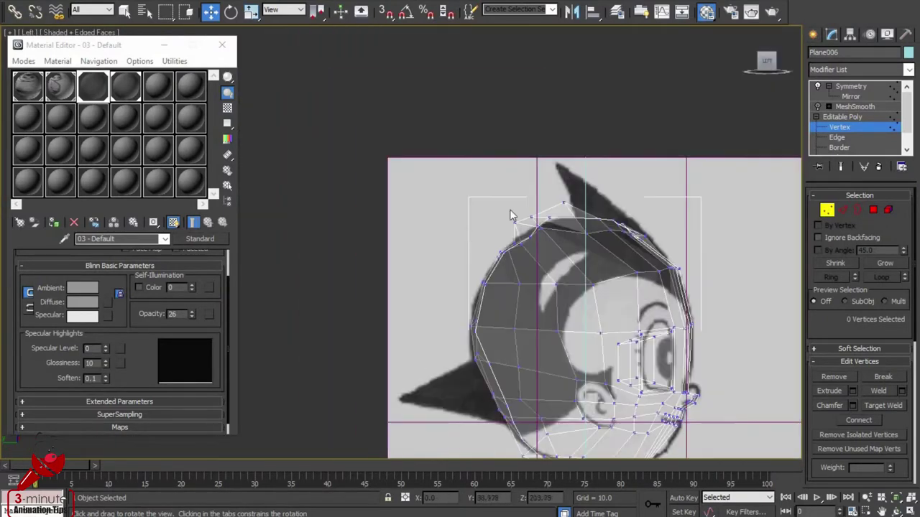
pyautogui.moveTo(541, 202); pyautogui.dragTo(550, 197)
pyautogui.click(558, 205)
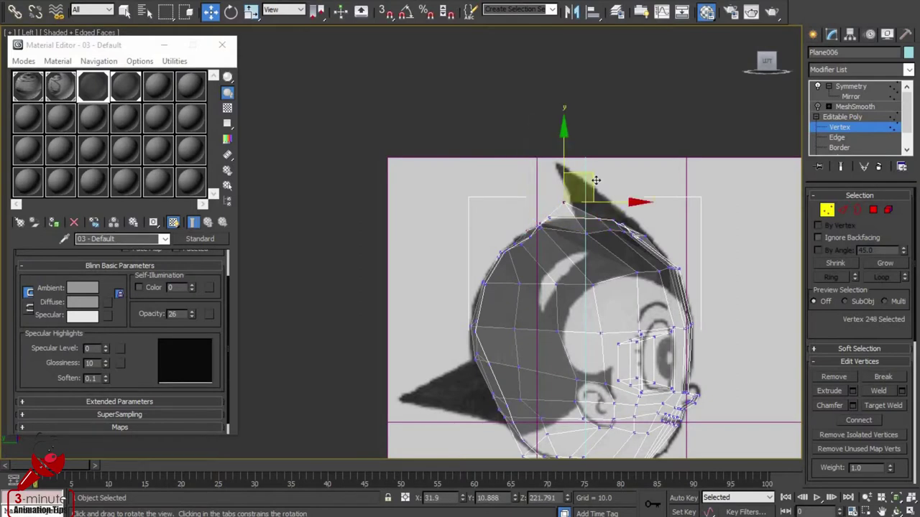
pyautogui.click(570, 261)
pyautogui.scroll(-3, 569, 261)
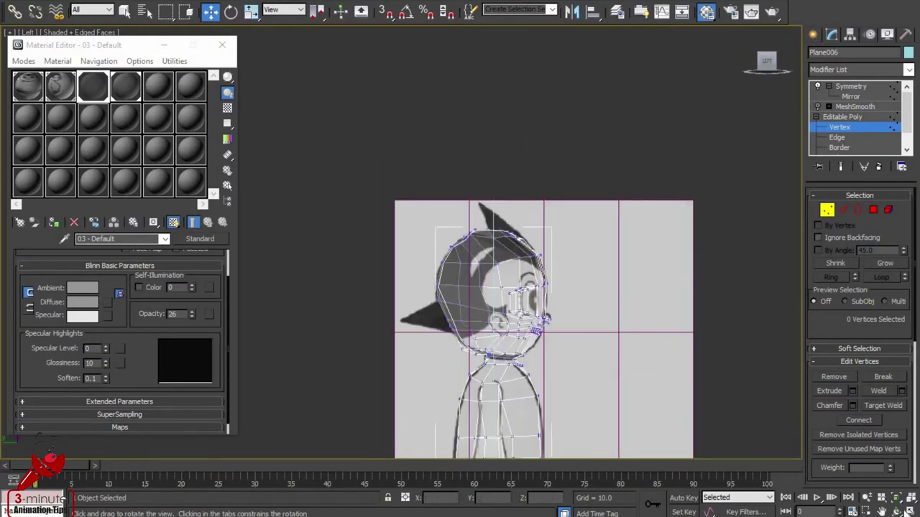
# Step: Draw a sphere, Sphere001, over the character's head in the Front view
pyautogui.hotkey('ctrl', 'r')
pyautogui.moveTo(503, 326); pyautogui.dragTo(349, 277)
pyautogui.press('f')
pyautogui.scroll(-2, 468, 266)
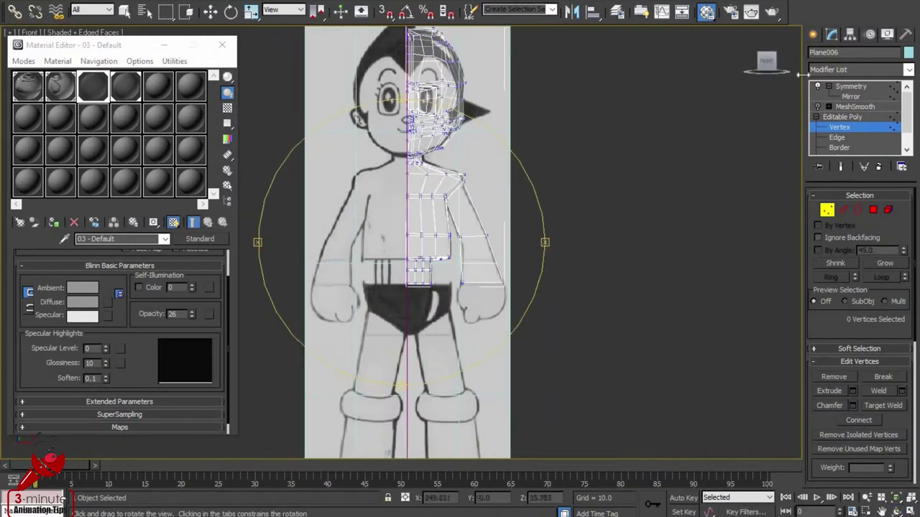
pyautogui.press('w')
pyautogui.click(813, 34)
pyautogui.click(836, 130)
pyautogui.moveTo(410, 123)
pyautogui.mouseDown()
pyautogui.moveTo(389, 189)
pyautogui.moveTo(417, 64)
pyautogui.mouseUp()
pyautogui.press('e')
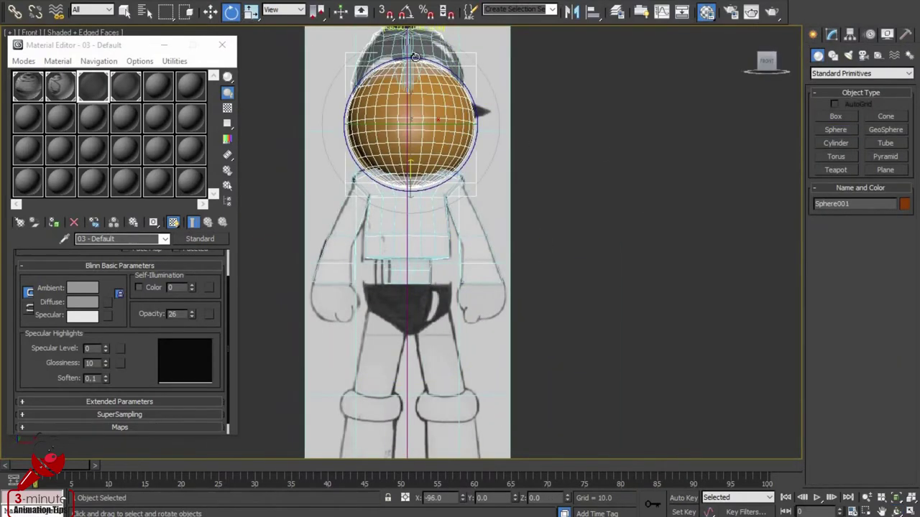
# Step: Reset the sphere's segments to the minimum, raise them by two, and lift the sphere onto the head
pyautogui.press('F12')
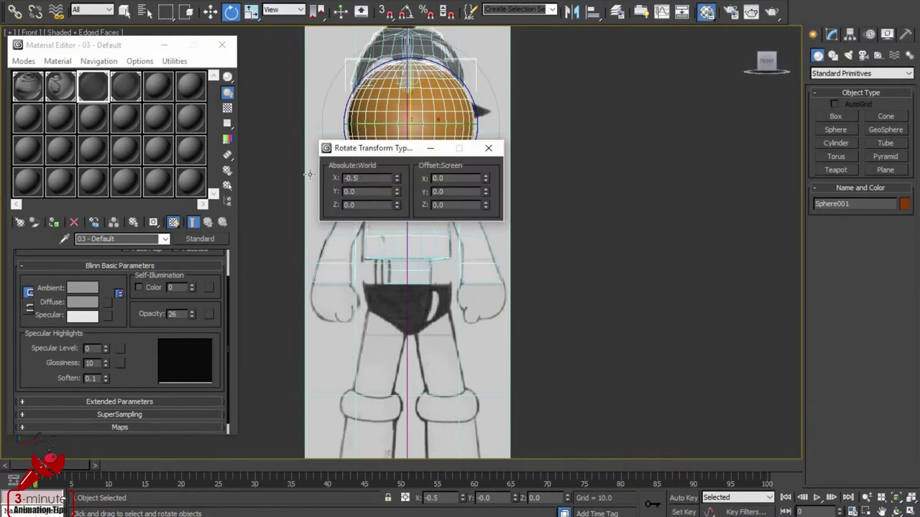
pyautogui.click(488, 148)
pyautogui.click(831, 35)
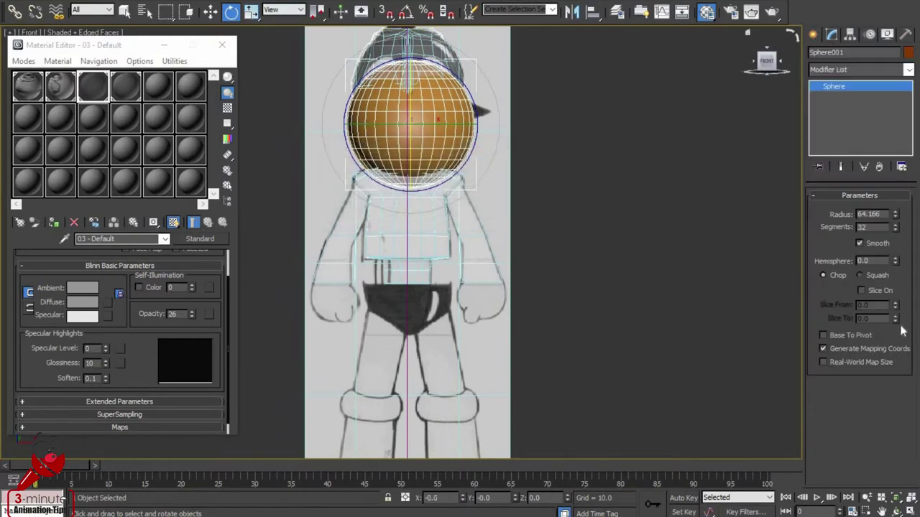
pyautogui.rightClick(896, 227)
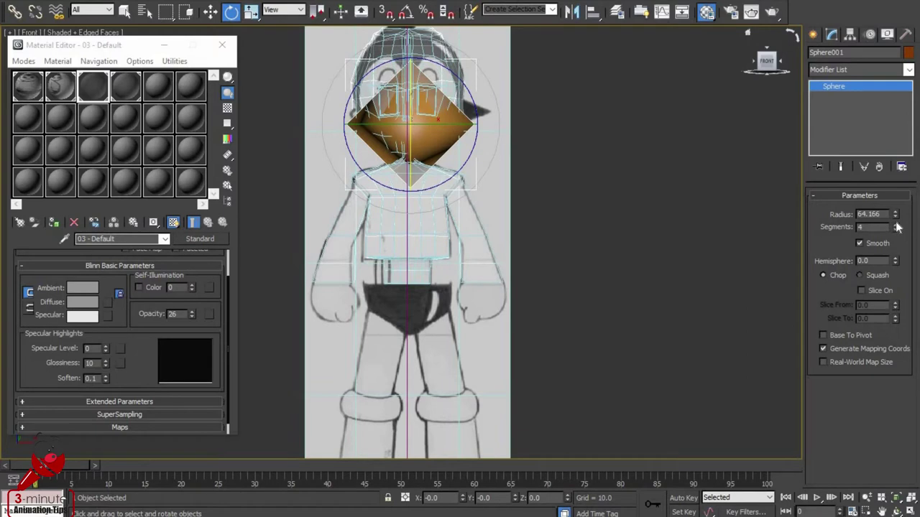
pyautogui.click(896, 225)
pyautogui.click(895, 224)
pyautogui.click(210, 11)
pyautogui.moveTo(430, 95); pyautogui.dragTo(430, 62)
# Step: Bring the sphere to 8 segments and position it over the drawn head
pyautogui.click(897, 511)
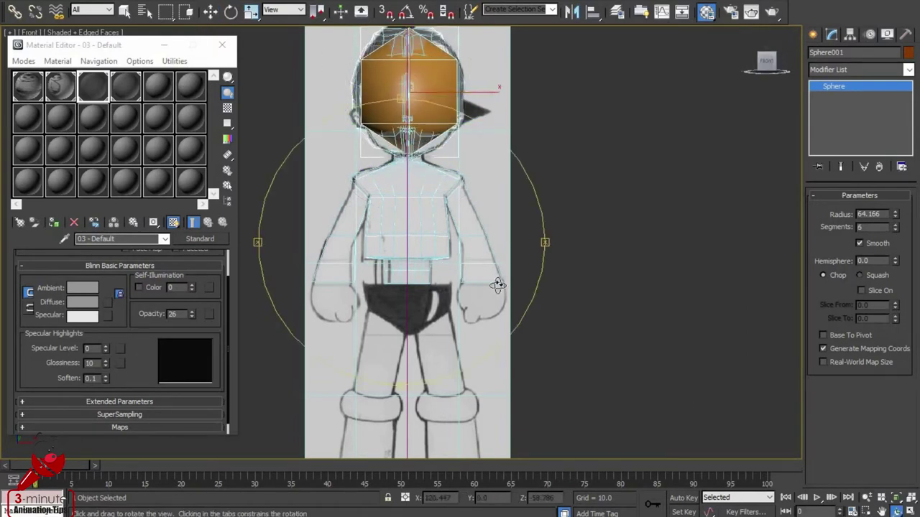
pyautogui.moveTo(642, 308)
pyautogui.mouseDown()
pyautogui.moveTo(431, 264)
pyautogui.moveTo(269, 279)
pyautogui.mouseUp()
pyautogui.press('f')
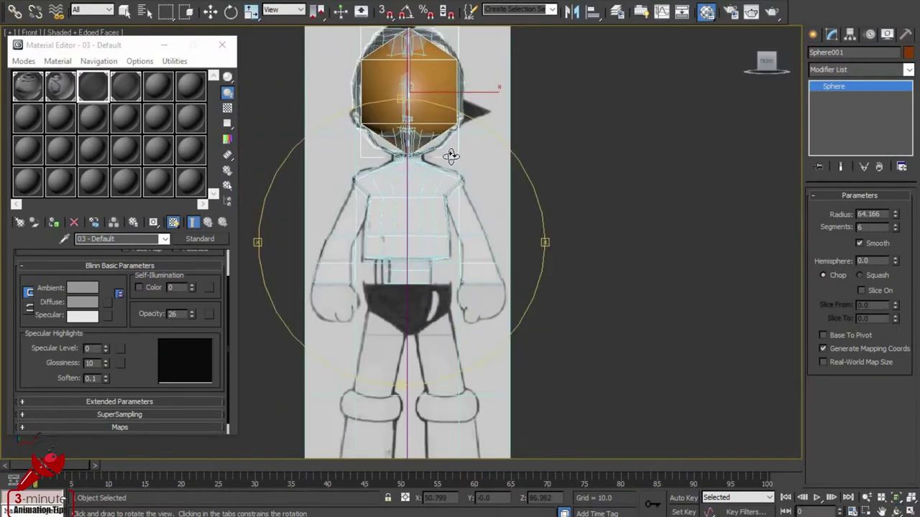
pyautogui.press('w')
pyautogui.click(895, 224)
pyautogui.click(895, 224)
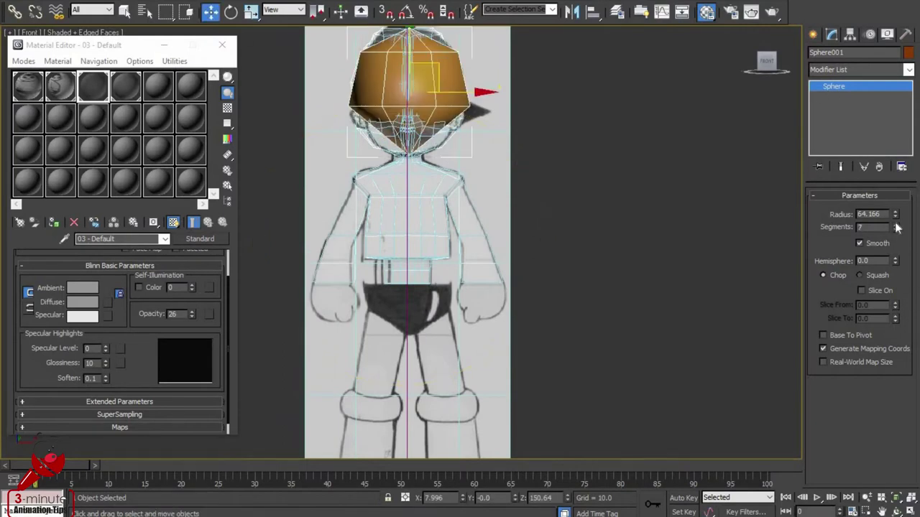
pyautogui.moveTo(439, 101); pyautogui.dragTo(436, 78)
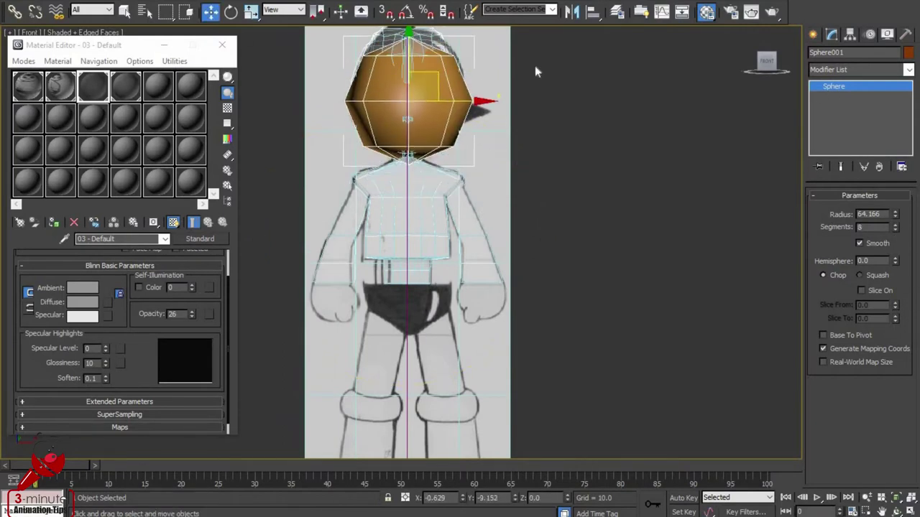
pyautogui.rightClick(392, 91)
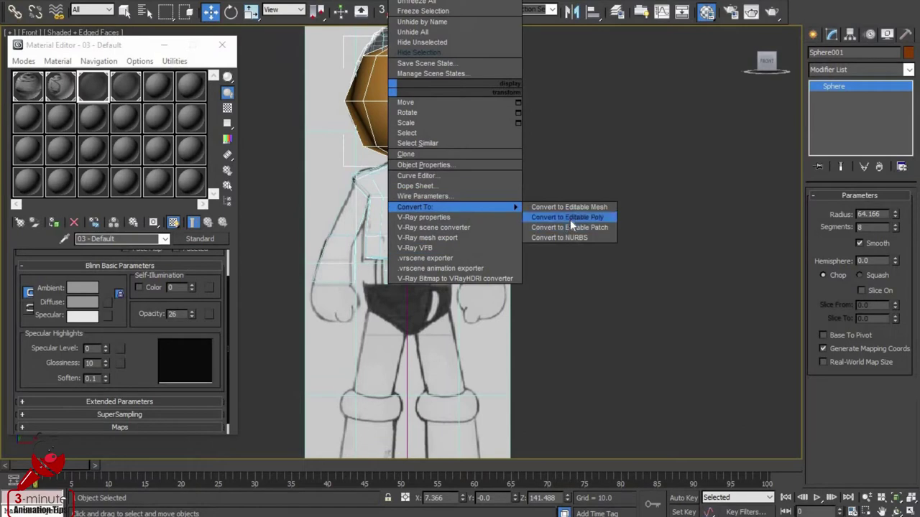
# Step: Convert the sphere to Editable Poly and delete its left-half vertices
pyautogui.click(568, 220)
pyautogui.moveTo(383, 180); pyautogui.dragTo(382, 178)
pyautogui.press('Delete')
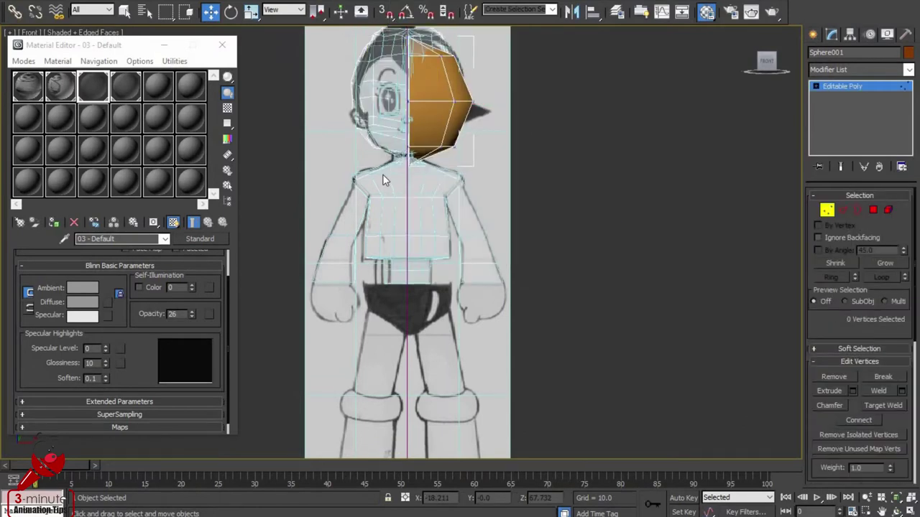
pyautogui.click(897, 511)
pyautogui.moveTo(489, 298); pyautogui.dragTo(517, 311)
pyautogui.moveTo(461, 283)
pyautogui.mouseDown()
pyautogui.moveTo(447, 223)
pyautogui.moveTo(407, 256)
pyautogui.mouseUp()
pyautogui.press('f')
pyautogui.scroll(5, 493, 205)
pyautogui.moveTo(562, 240); pyautogui.dragTo(562, 445, button='middle')
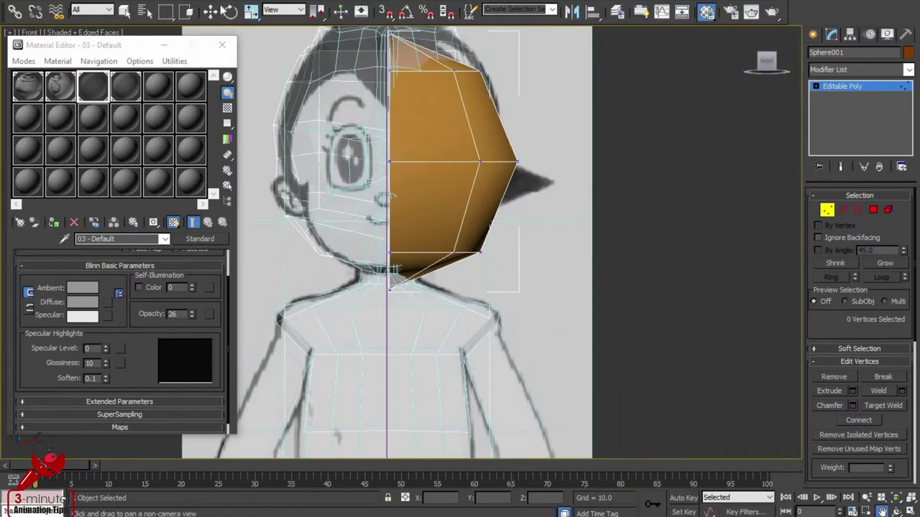
# Step: Select an edge loop, then chamfer the head vertex and split the chin vertex
pyautogui.click(843, 210)
pyautogui.doubleClick(498, 208)
pyautogui.scroll(-3, 481, 152)
pyautogui.press('1')
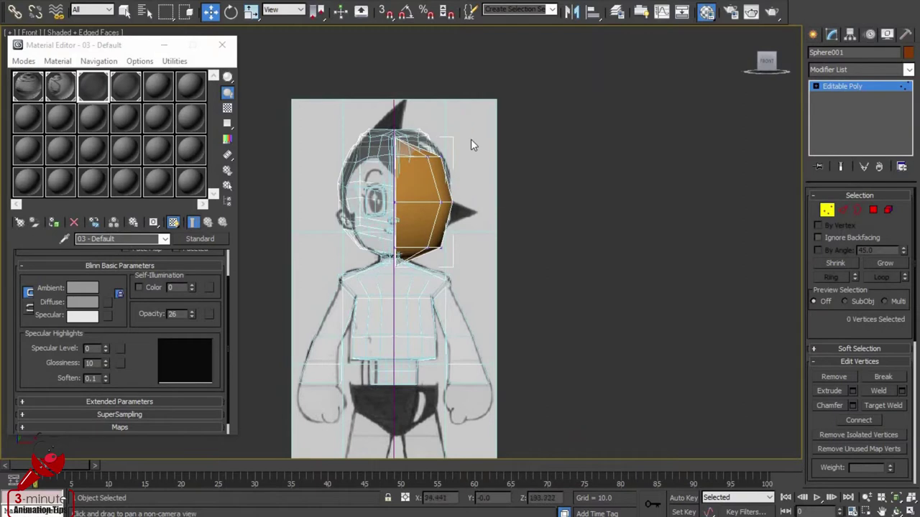
pyautogui.scroll(3, 471, 138)
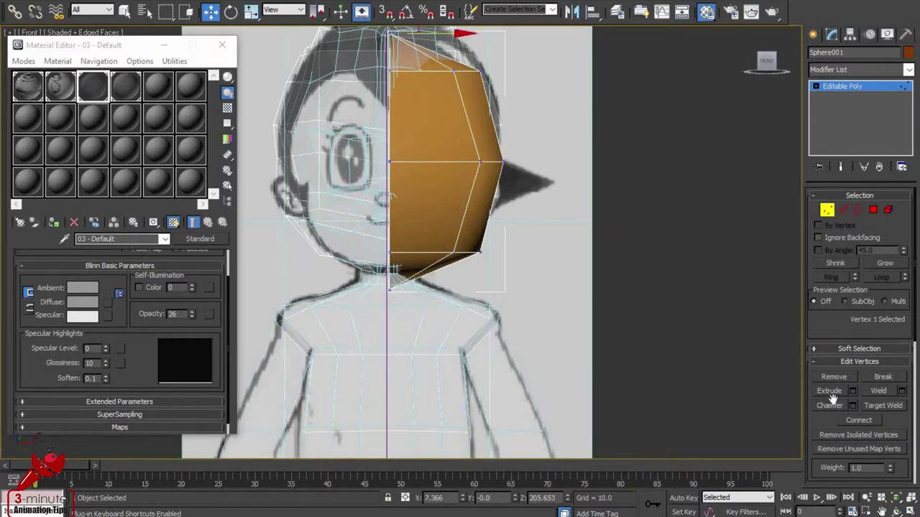
pyautogui.click(830, 391)
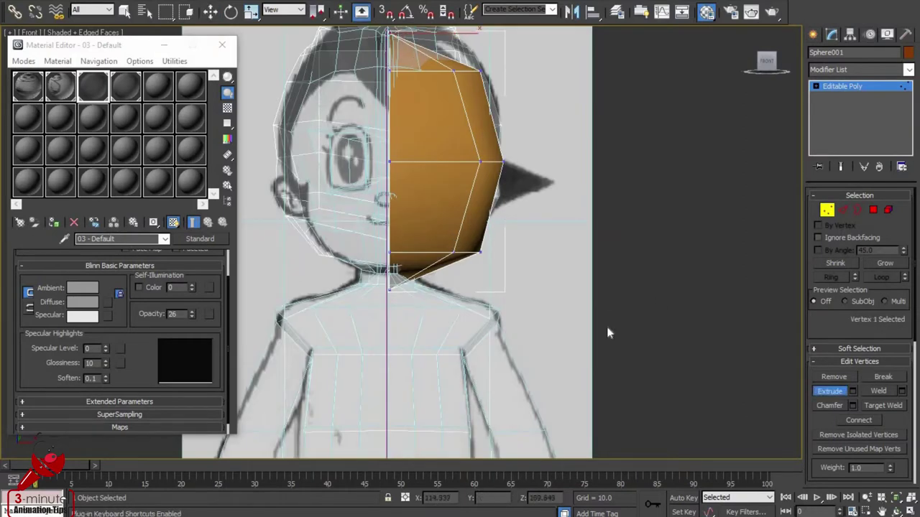
pyautogui.moveTo(609, 302); pyautogui.dragTo(611, 313, button='middle')
pyautogui.moveTo(389, 44); pyautogui.dragTo(369, 6)
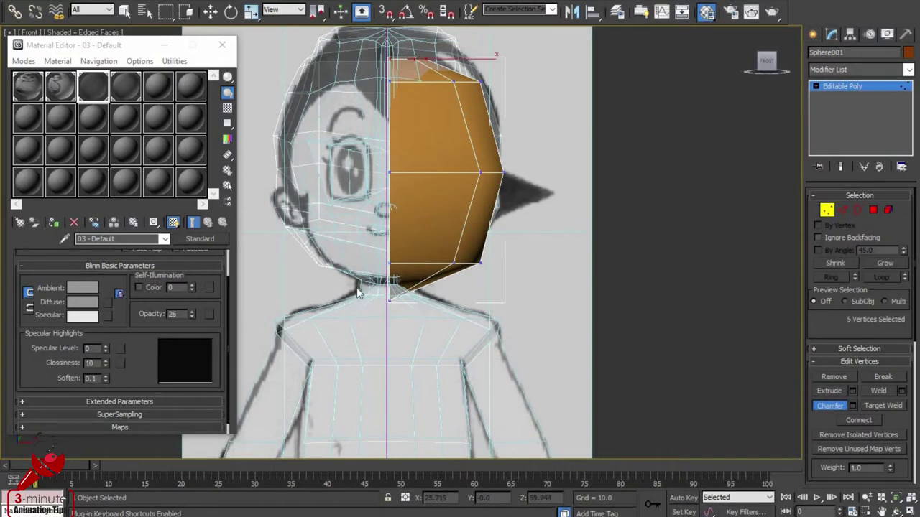
pyautogui.moveTo(379, 279); pyautogui.dragTo(411, 312)
# Step: Inspect the half head, exit vertex editing and select the body mesh
pyautogui.moveTo(524, 323)
pyautogui.keyDown('alt'); pyautogui.mouseDown(button='middle')
pyautogui.moveTo(390, 304)
pyautogui.moveTo(399, 400)
pyautogui.mouseUp(button='middle'); pyautogui.keyUp('alt')
pyautogui.keyDown('alt'); pyautogui.moveTo(422, 227); pyautogui.dragTo(467, 236, button='middle'); pyautogui.keyUp('alt')
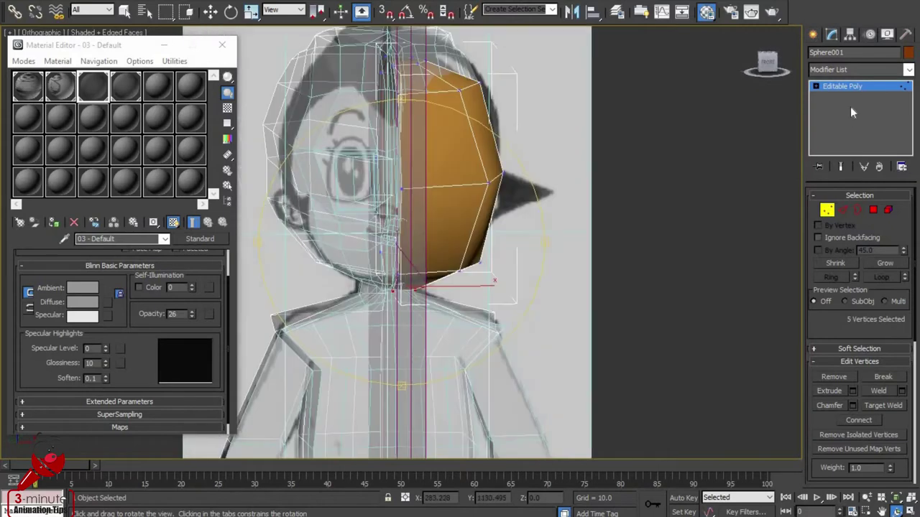
pyautogui.click(850, 112)
pyautogui.hotkey('ctrl', 'd')
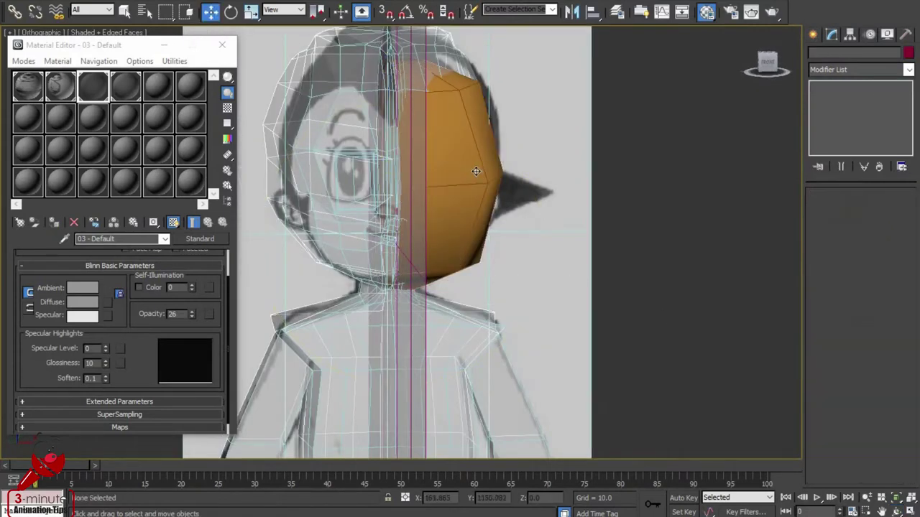
pyautogui.scroll(-3, 446, 179)
pyautogui.click(429, 165)
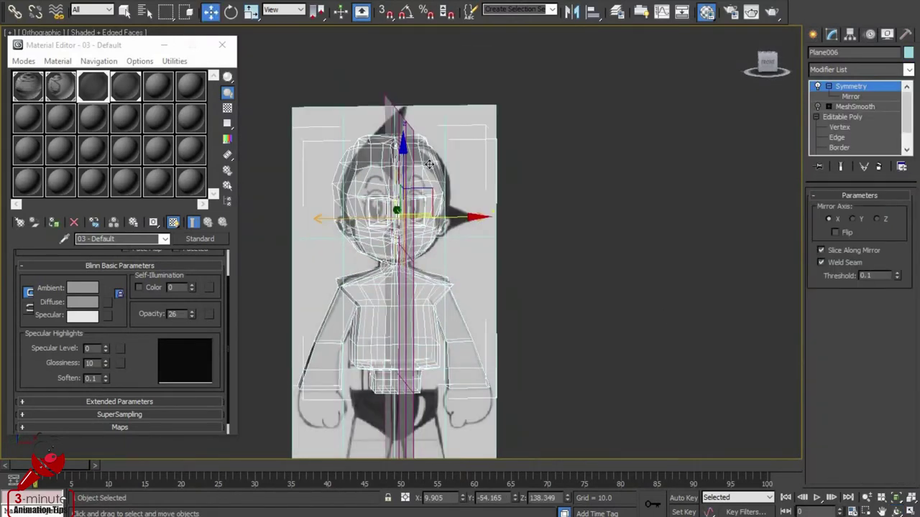
pyautogui.write('100')
# Step: Inspect the character from several angles, re-enable the body's MeshSmooth and render the view
pyautogui.click(899, 511)
pyautogui.moveTo(402, 273)
pyautogui.mouseDown()
pyautogui.moveTo(434, 261)
pyautogui.moveTo(468, 189)
pyautogui.mouseUp()
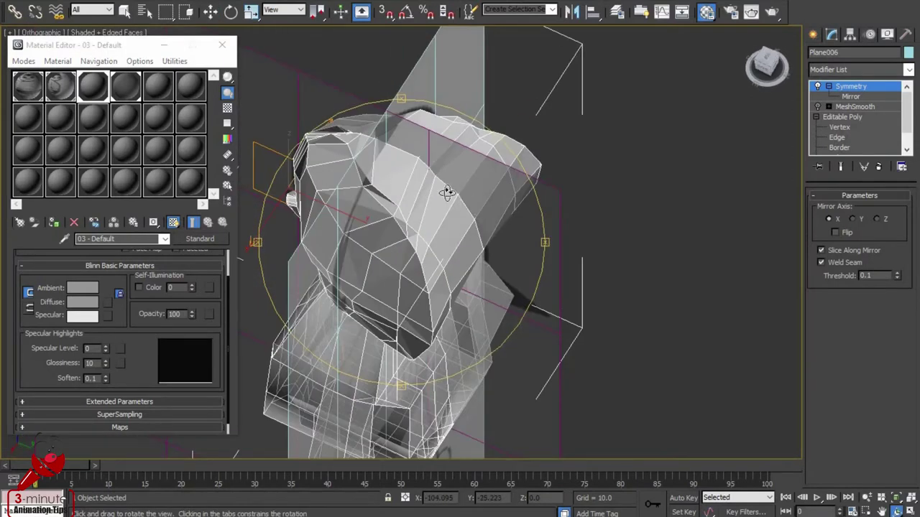
pyautogui.moveTo(447, 192)
pyautogui.mouseDown()
pyautogui.moveTo(544, 234)
pyautogui.moveTo(585, 132)
pyautogui.moveTo(567, 238)
pyautogui.moveTo(361, 304)
pyautogui.moveTo(308, 302)
pyautogui.moveTo(365, 363)
pyautogui.moveTo(513, 323)
pyautogui.moveTo(485, 223)
pyautogui.mouseUp()
pyautogui.press('f')
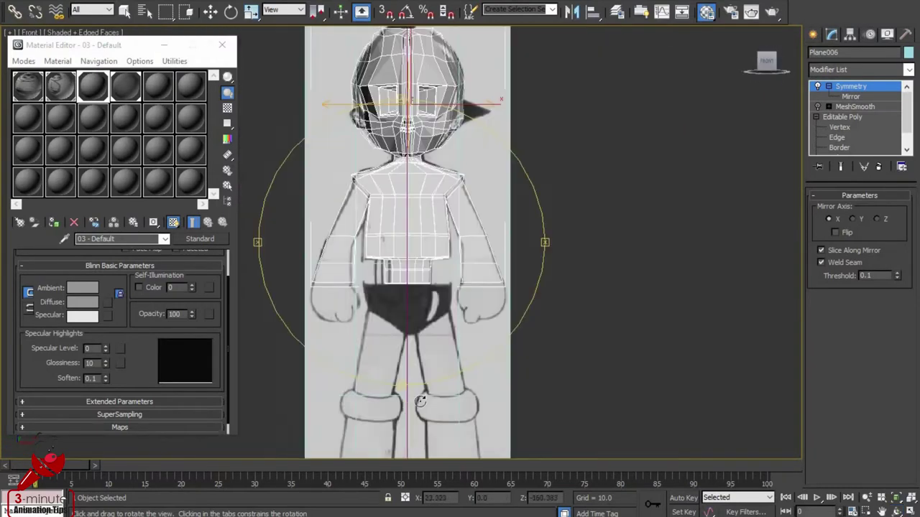
pyautogui.press(']')
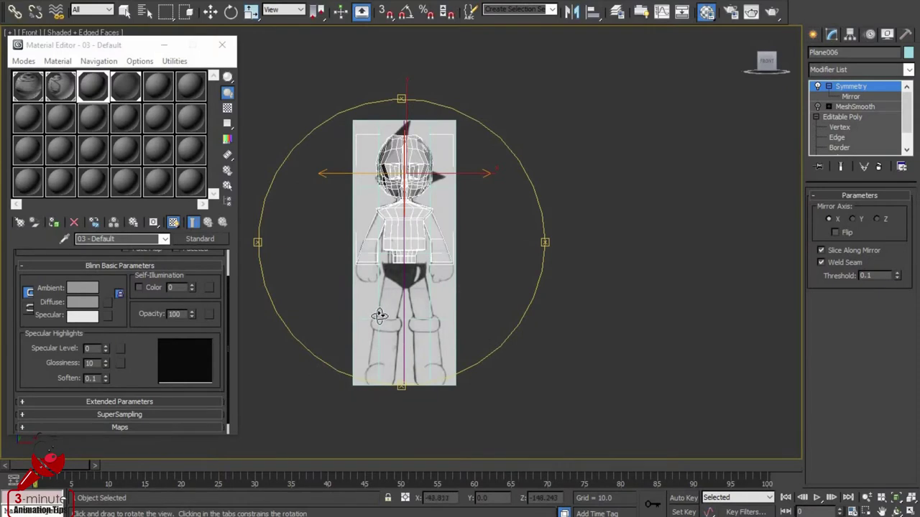
pyautogui.moveTo(447, 342)
pyautogui.mouseDown()
pyautogui.moveTo(479, 322)
pyautogui.moveTo(350, 312)
pyautogui.moveTo(488, 225)
pyautogui.moveTo(224, 43)
pyautogui.mouseUp()
pyautogui.press('w')
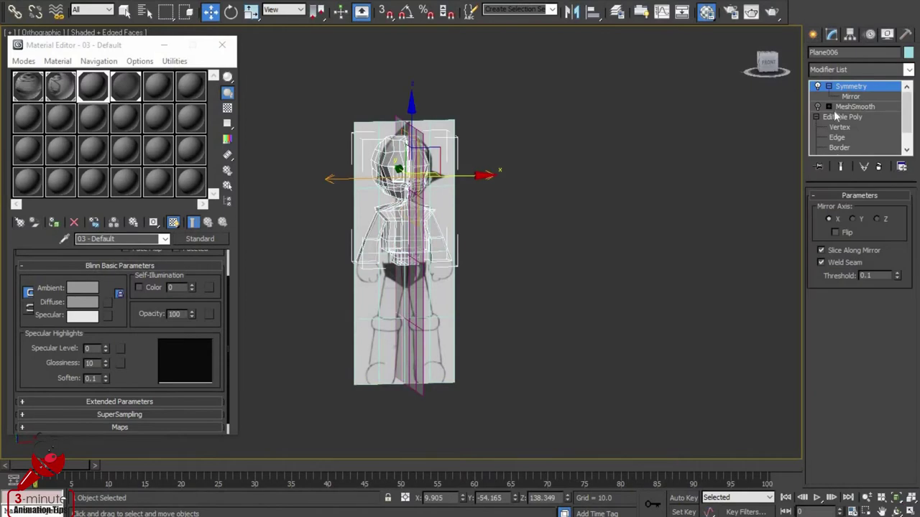
pyautogui.click(818, 107)
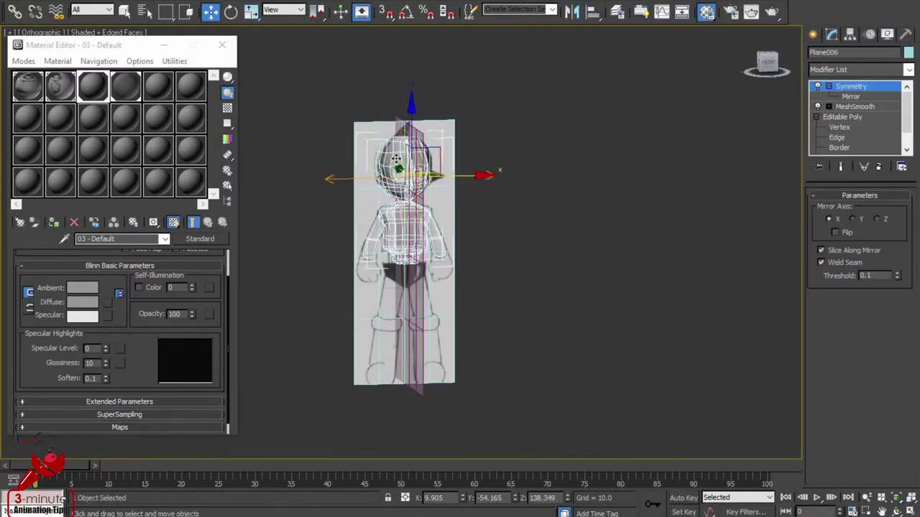
pyautogui.hotkey('shift', 'q')
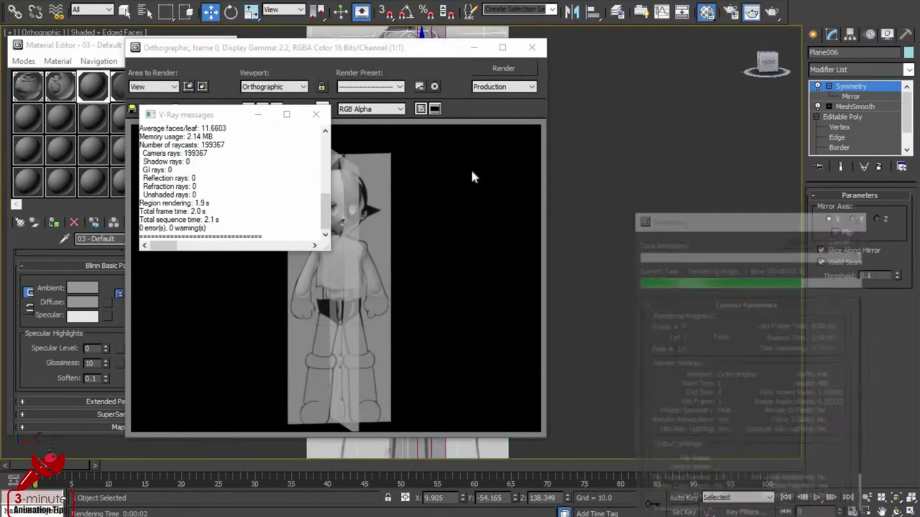
pyautogui.click(316, 115)
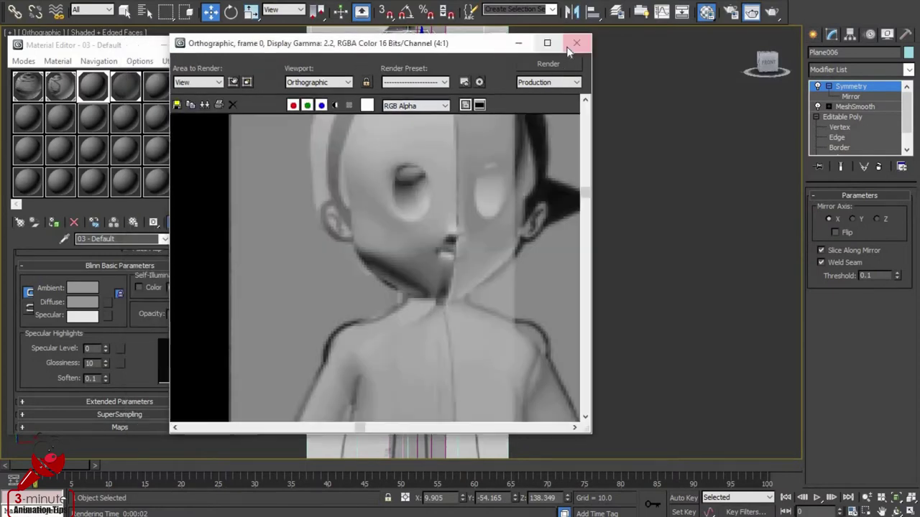
pyautogui.click(575, 43)
pyautogui.click(896, 512)
pyautogui.moveTo(498, 211)
pyautogui.mouseDown()
pyautogui.moveTo(577, 232)
pyautogui.moveTo(479, 222)
pyautogui.moveTo(416, 269)
pyautogui.moveTo(427, 312)
pyautogui.moveTo(426, 419)
pyautogui.mouseUp()
# Step: In Top view, move the top head vertices and pull the top-right vertex up and left
pyautogui.press('t')
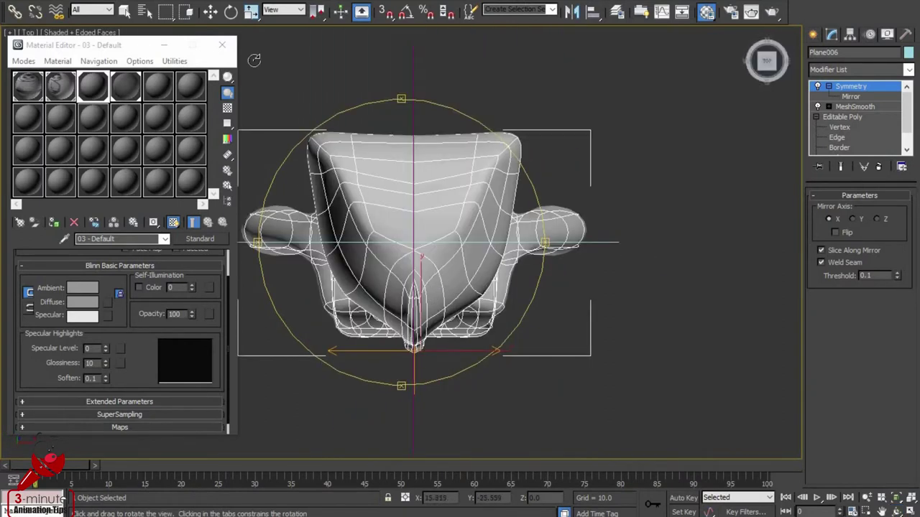
pyautogui.press('w')
pyautogui.click(840, 128)
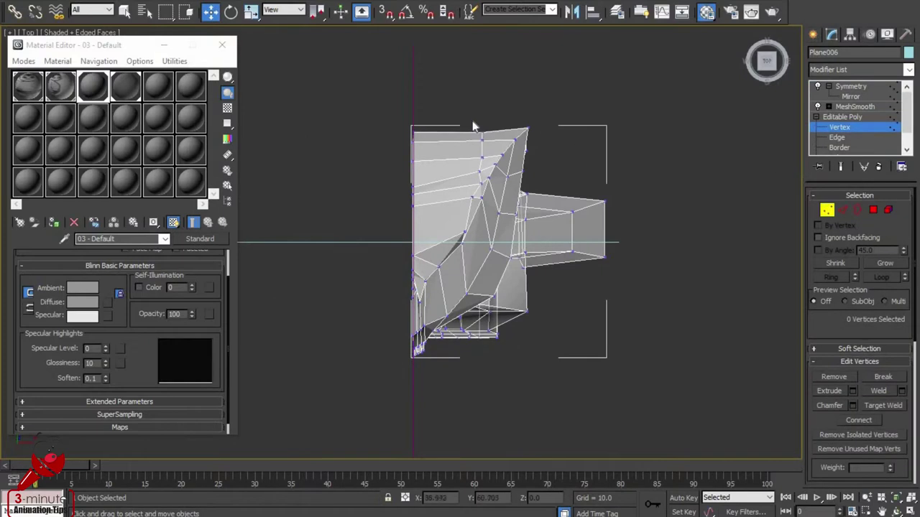
pyautogui.moveTo(503, 124)
pyautogui.mouseDown()
pyautogui.moveTo(413, 87)
pyautogui.moveTo(482, 72)
pyautogui.moveTo(414, 79)
pyautogui.mouseUp()
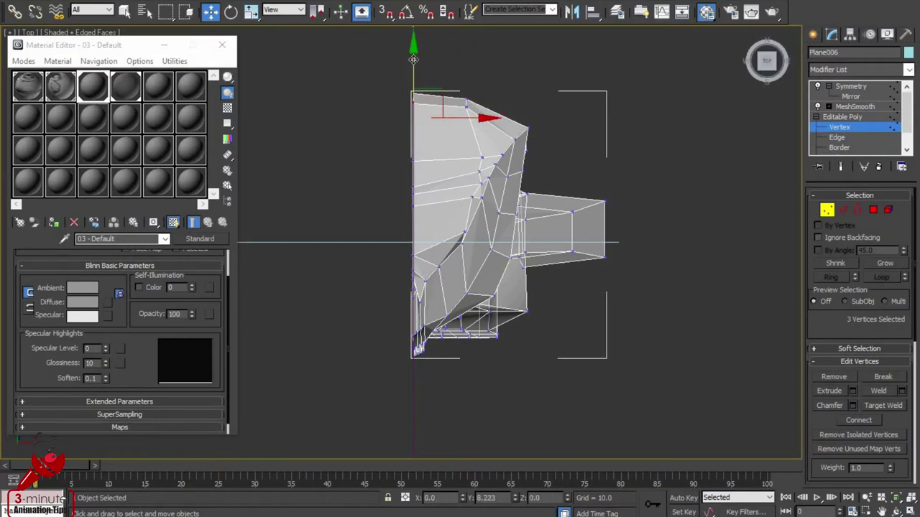
pyautogui.click(526, 130)
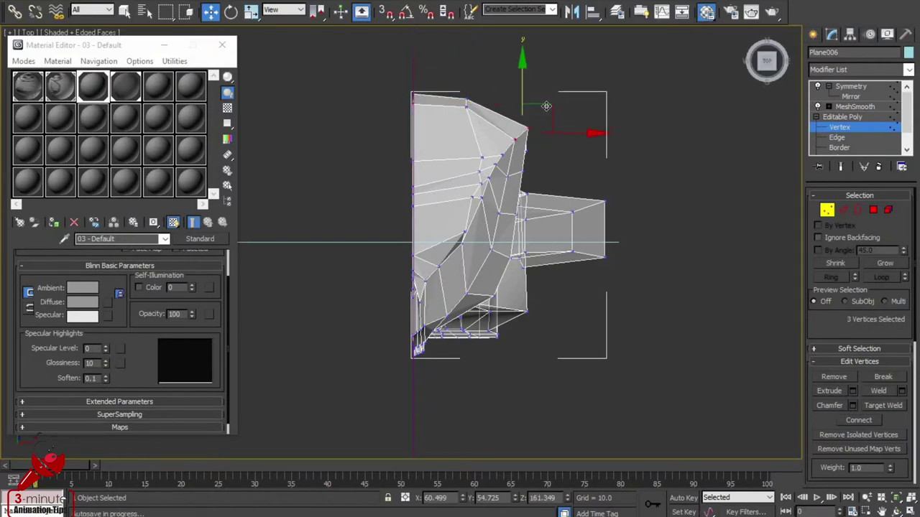
pyautogui.moveTo(537, 120); pyautogui.dragTo(524, 108)
pyautogui.click(479, 171)
# Step: Move further outline vertices outward to round the head, then show the mirrored mesh
pyautogui.click(450, 156)
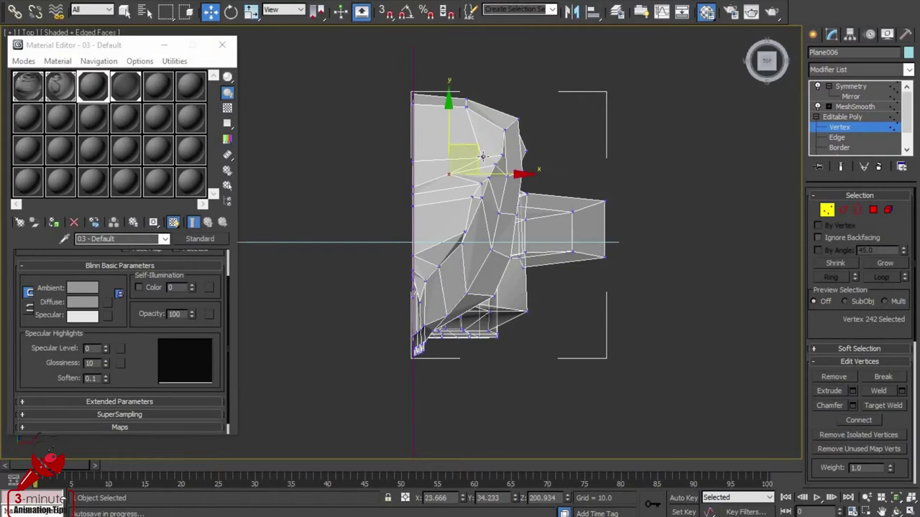
pyautogui.click(521, 198)
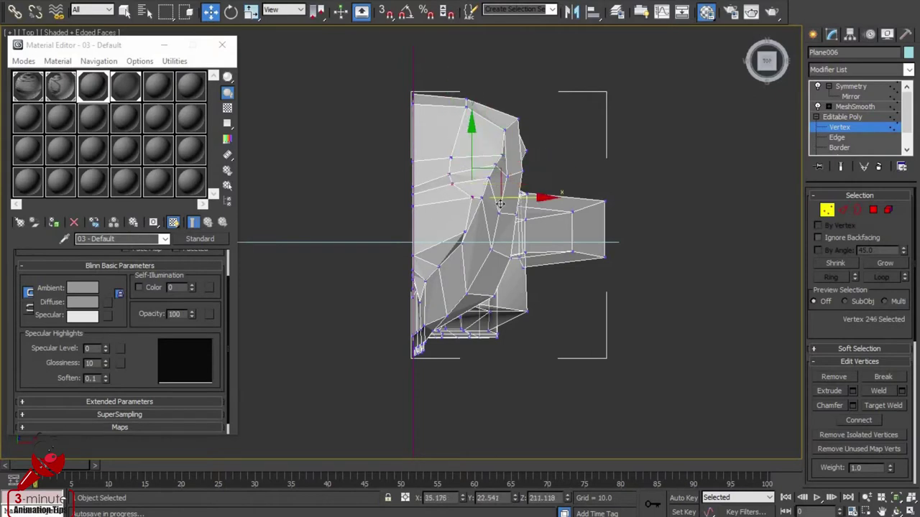
pyautogui.click(463, 232)
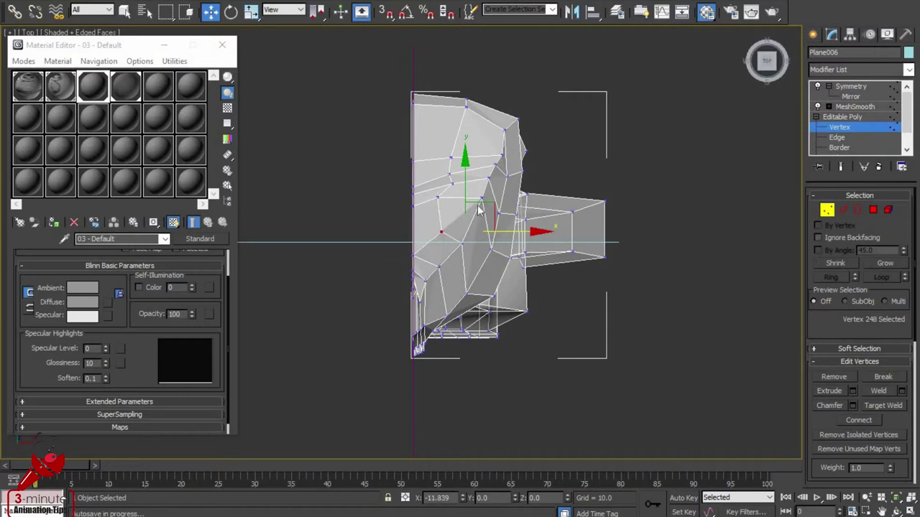
pyautogui.click(481, 200)
pyautogui.moveTo(509, 181)
pyautogui.mouseDown()
pyautogui.moveTo(519, 151)
pyautogui.moveTo(511, 143)
pyautogui.moveTo(538, 93)
pyautogui.moveTo(535, 112)
pyautogui.mouseUp()
pyautogui.click(466, 104)
pyautogui.moveTo(478, 93); pyautogui.dragTo(467, 96)
pyautogui.click(661, 115)
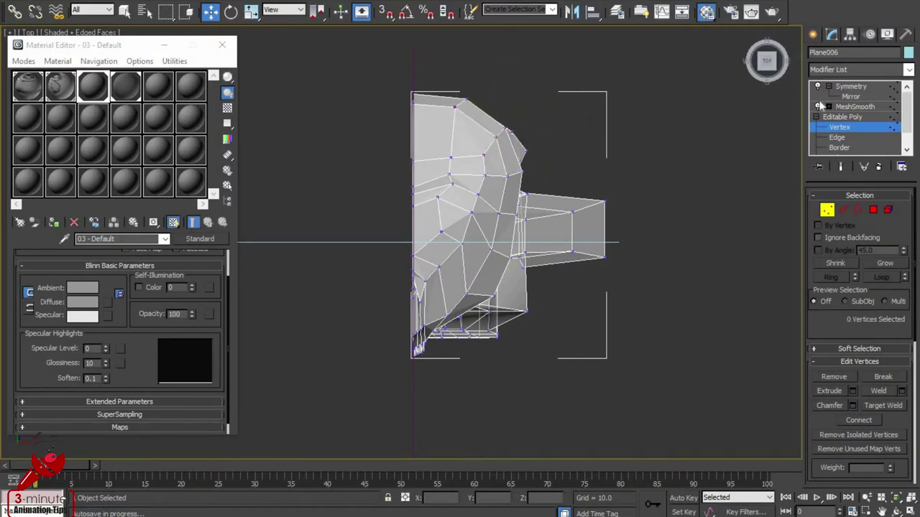
pyautogui.click(851, 87)
pyautogui.moveTo(618, 288)
pyautogui.keyDown('alt'); pyautogui.mouseDown(button='middle')
pyautogui.moveTo(733, 215)
pyautogui.moveTo(766, 212)
pyautogui.moveTo(715, 168)
pyautogui.moveTo(696, 179)
pyautogui.mouseUp(button='middle'); pyautogui.keyUp('alt')
# Step: Select face vertices around the nose and chin, lower a chin vertex, and show the Symmetry result
pyautogui.click(838, 128)
pyautogui.press('w')
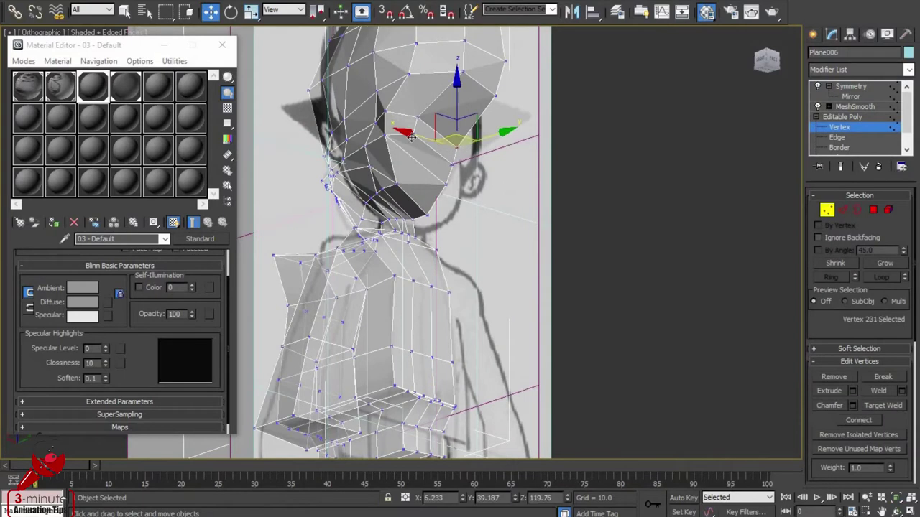
pyautogui.click(502, 181)
pyautogui.click(444, 160)
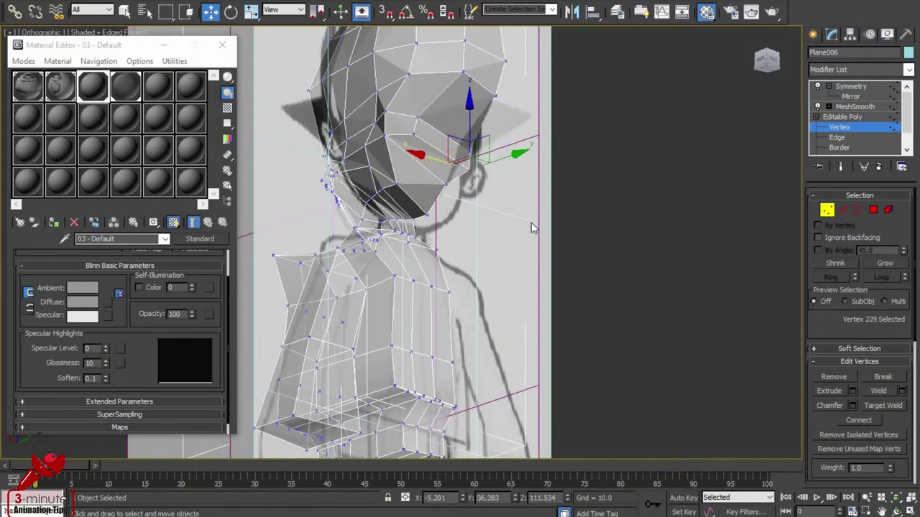
pyautogui.moveTo(568, 232)
pyautogui.keyDown('alt'); pyautogui.mouseDown(button='middle')
pyautogui.moveTo(622, 355)
pyautogui.moveTo(344, 292)
pyautogui.moveTo(434, 287)
pyautogui.mouseUp(button='middle'); pyautogui.keyUp('alt')
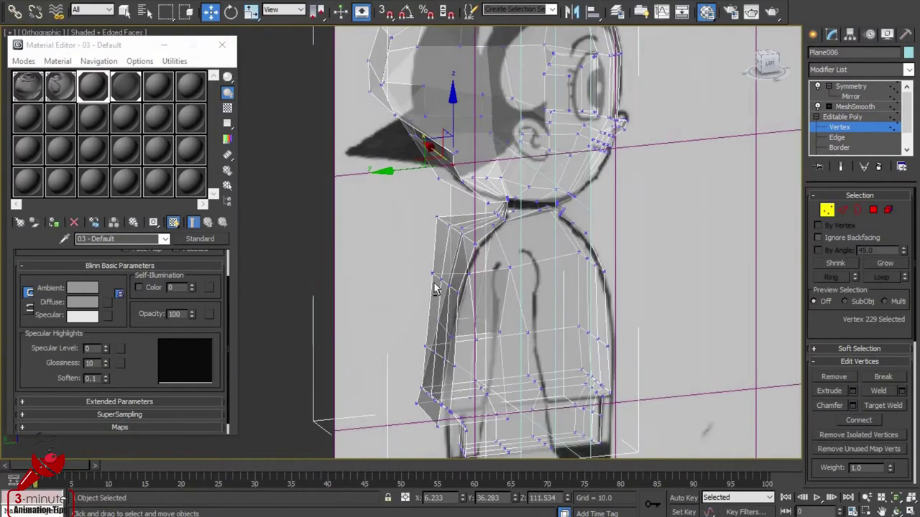
pyautogui.click(411, 153)
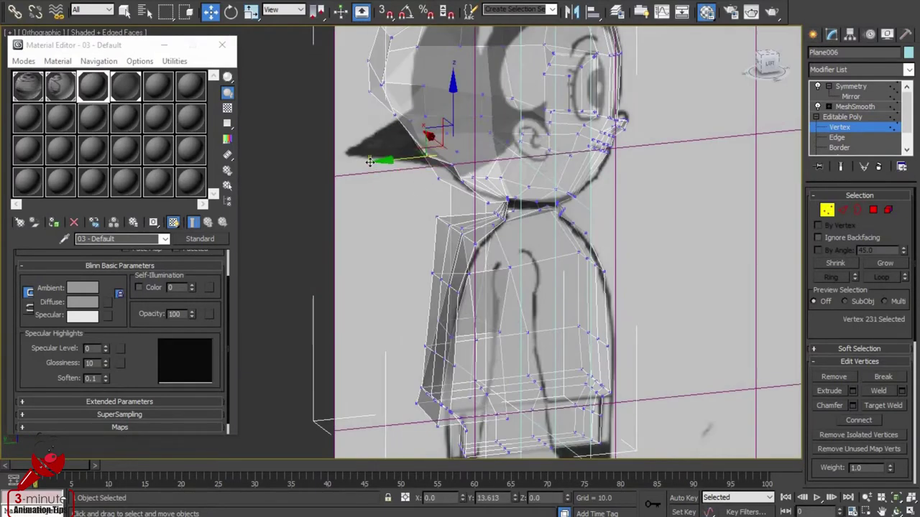
pyautogui.keyDown('alt'); pyautogui.click(450, 166); pyautogui.keyUp('alt')
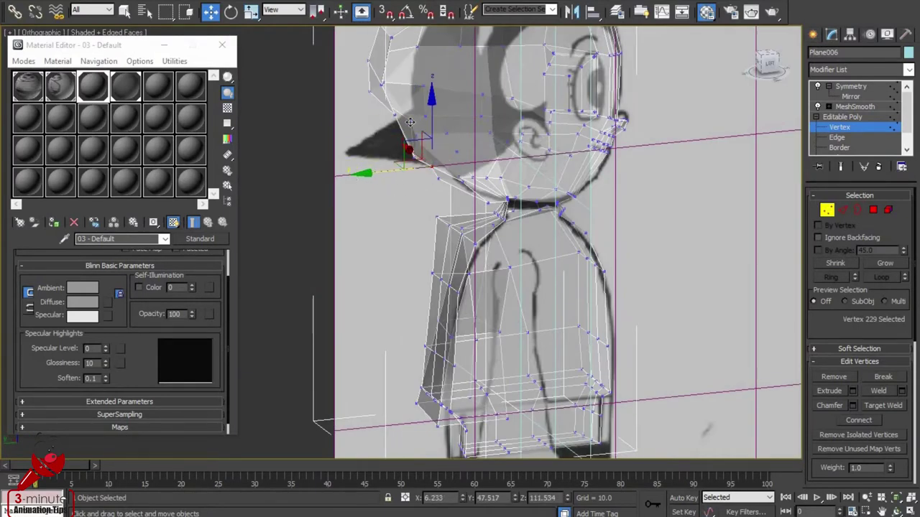
pyautogui.keyDown('ctrl'); pyautogui.click(360, 126); pyautogui.keyUp('ctrl')
pyautogui.keyDown('alt'); pyautogui.click(360, 136); pyautogui.keyUp('alt')
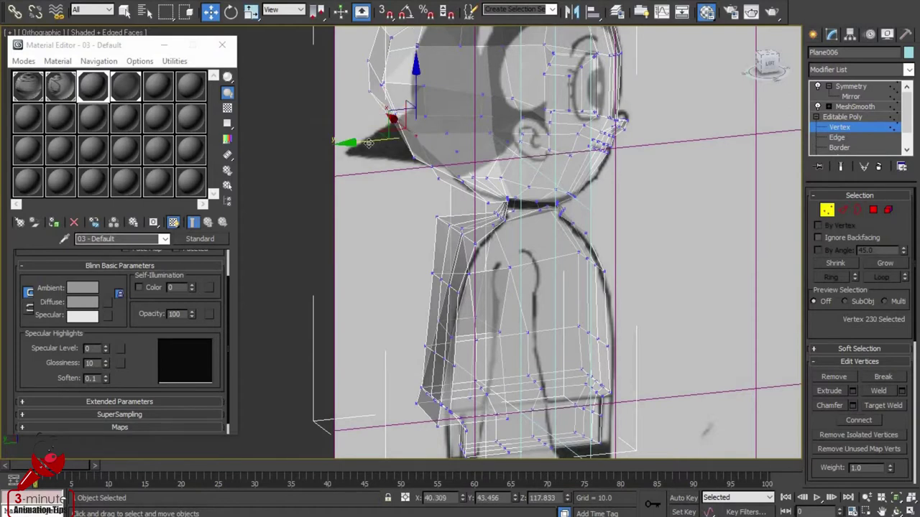
pyautogui.keyDown('alt'); pyautogui.click(417, 181); pyautogui.keyUp('alt')
pyautogui.moveTo(388, 174); pyautogui.dragTo(386, 185)
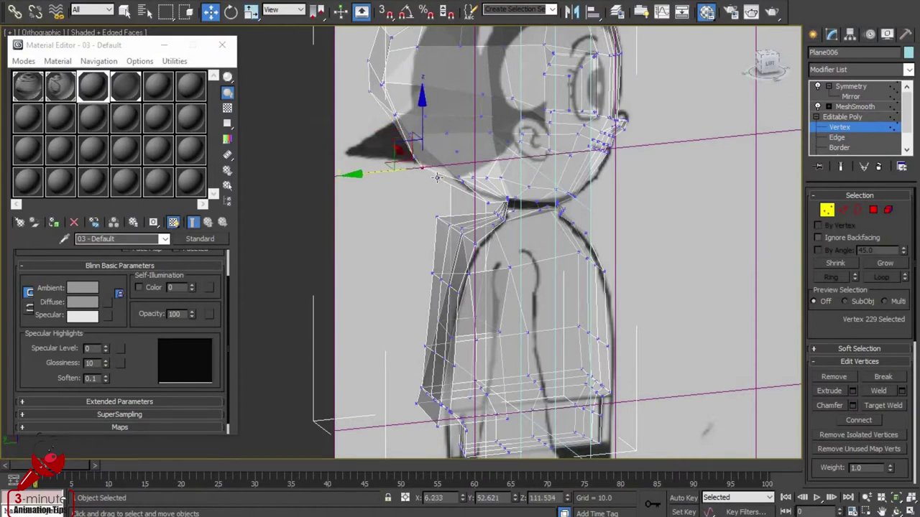
pyautogui.click(840, 86)
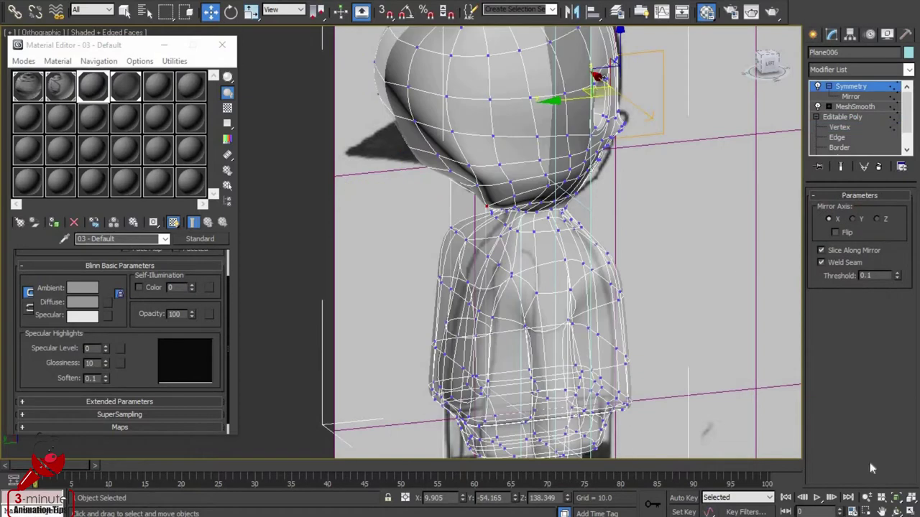
# Step: Return to Editable Poly vertex editing and select a vertex at the front of the head
pyautogui.click(896, 511)
pyautogui.moveTo(718, 237); pyautogui.dragTo(642, 232)
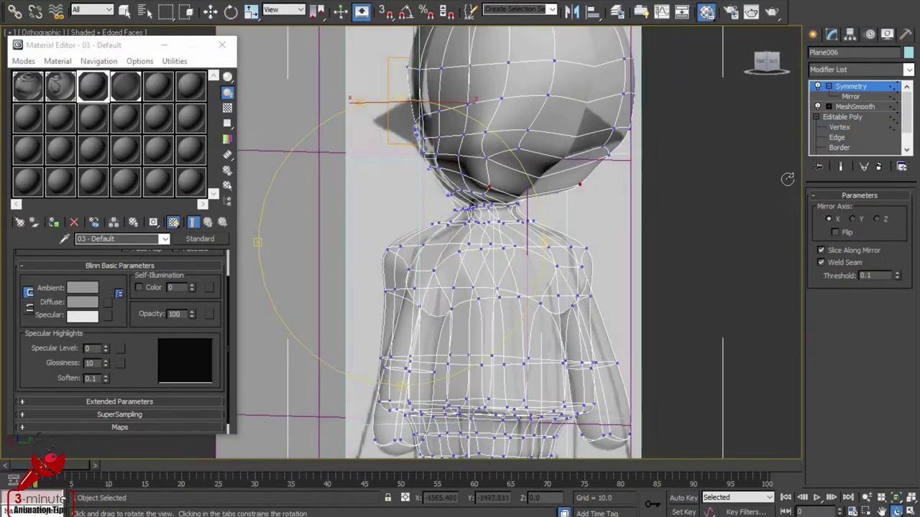
pyautogui.click(840, 127)
pyautogui.press('w')
pyautogui.moveTo(391, 58); pyautogui.dragTo(517, 151)
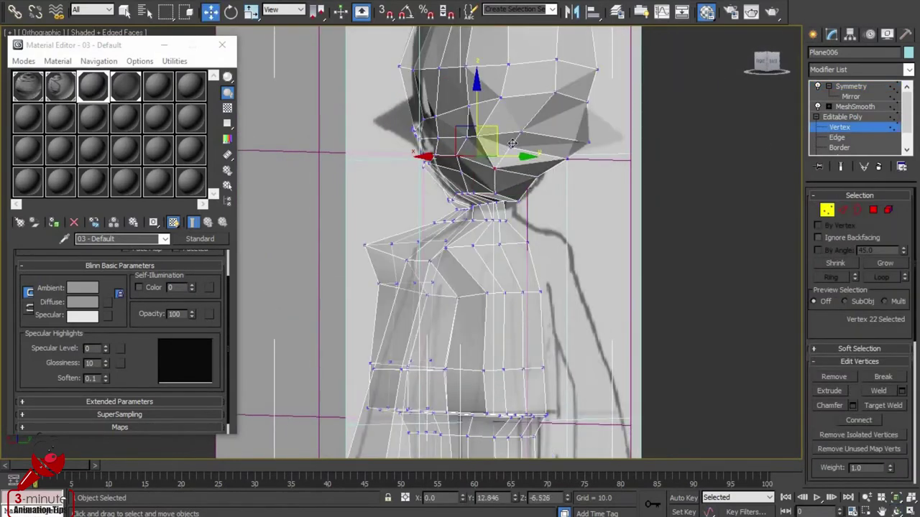
pyautogui.click(850, 86)
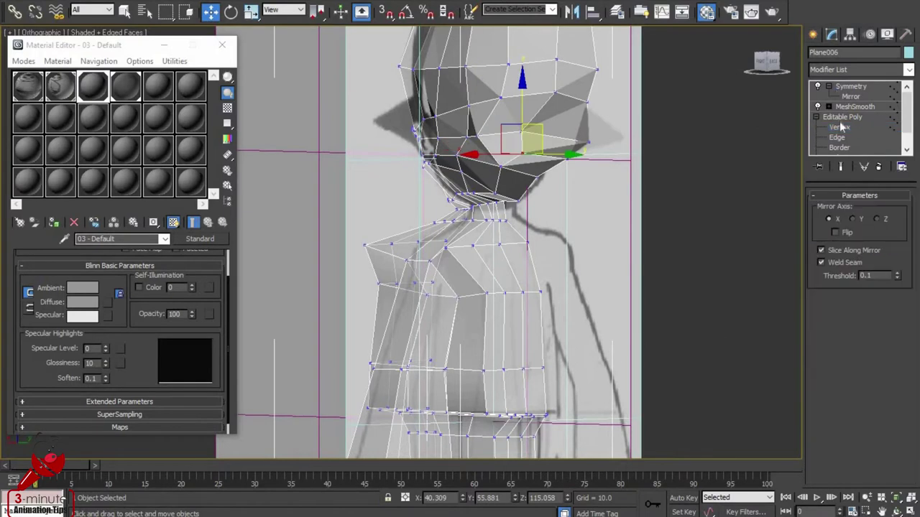
pyautogui.click(839, 128)
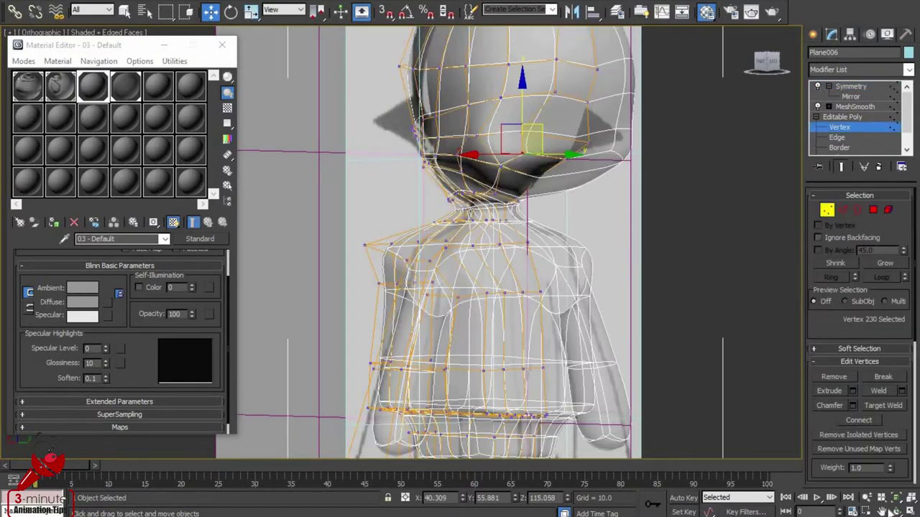
pyautogui.click(896, 511)
pyautogui.moveTo(470, 217)
pyautogui.mouseDown()
pyautogui.moveTo(497, 217)
pyautogui.moveTo(487, 211)
pyautogui.mouseUp()
# Step: Try pulling a chin vertex to the left, then undo the move
pyautogui.press('F3')
pyautogui.press('w')
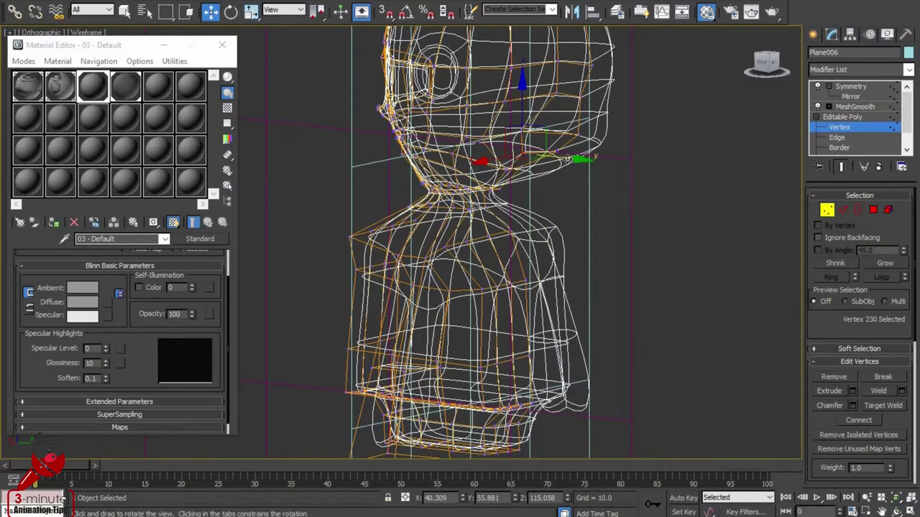
pyautogui.press('F3')
pyautogui.keyDown('alt'); pyautogui.click(570, 162); pyautogui.keyUp('alt')
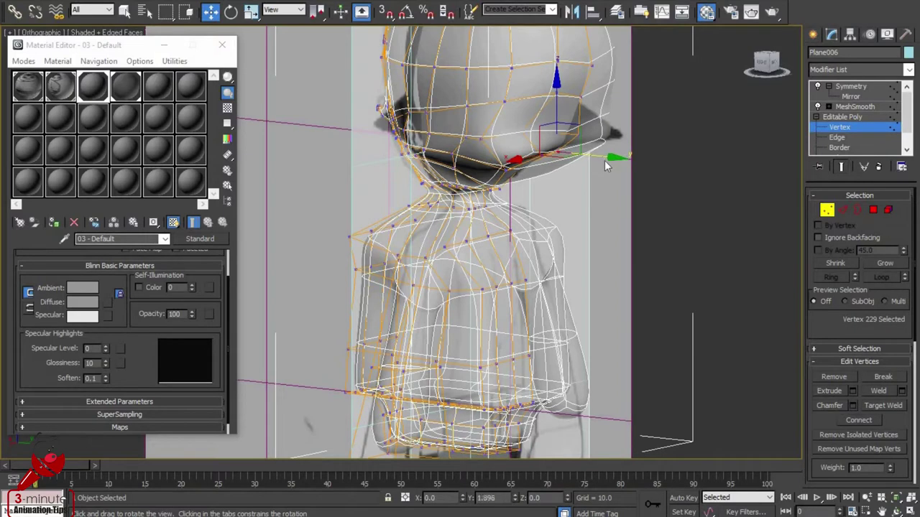
pyautogui.click(544, 162)
pyautogui.click(512, 170)
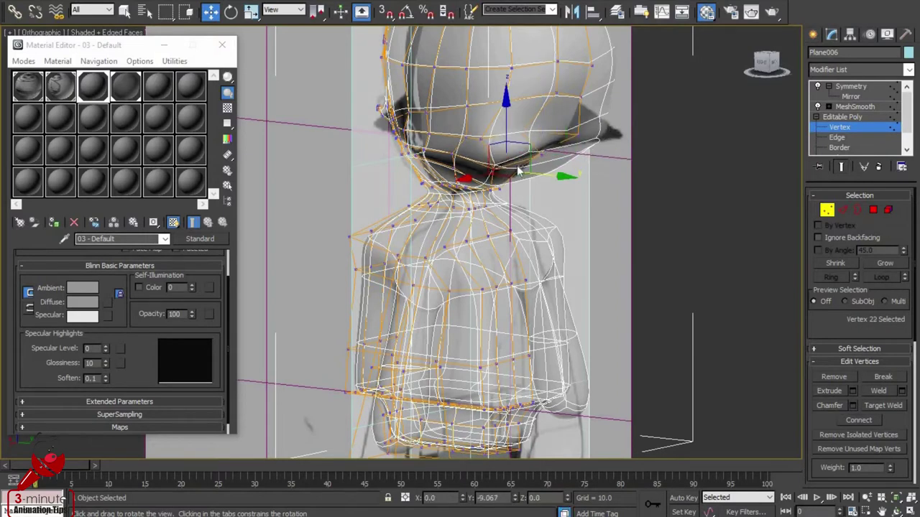
pyautogui.moveTo(519, 170); pyautogui.dragTo(485, 164)
pyautogui.hotkey('ctrl', 'z')
pyautogui.hotkey('ctrl', 'z')
pyautogui.hotkey('ctrl', 'z')
pyautogui.hotkey('ctrl', 'z')
pyautogui.hotkey('ctrl', 'z')
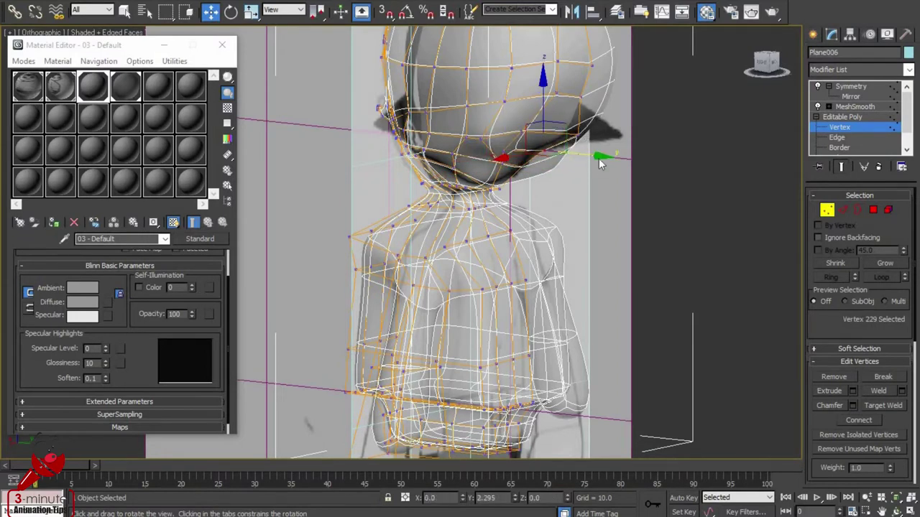
# Step: Pick a jaw vertex near the neck and orbit to an angled view
pyautogui.click(482, 167)
pyautogui.click(438, 159)
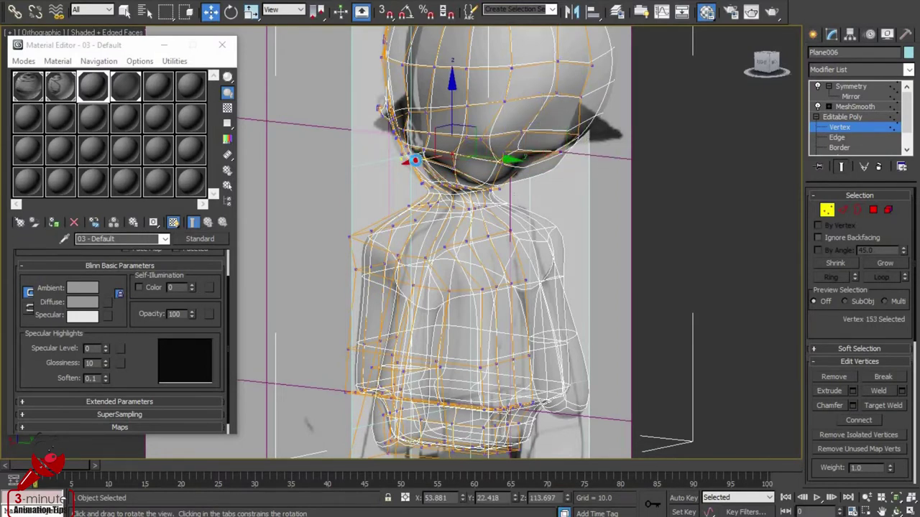
pyautogui.click(506, 167)
pyautogui.click(506, 167)
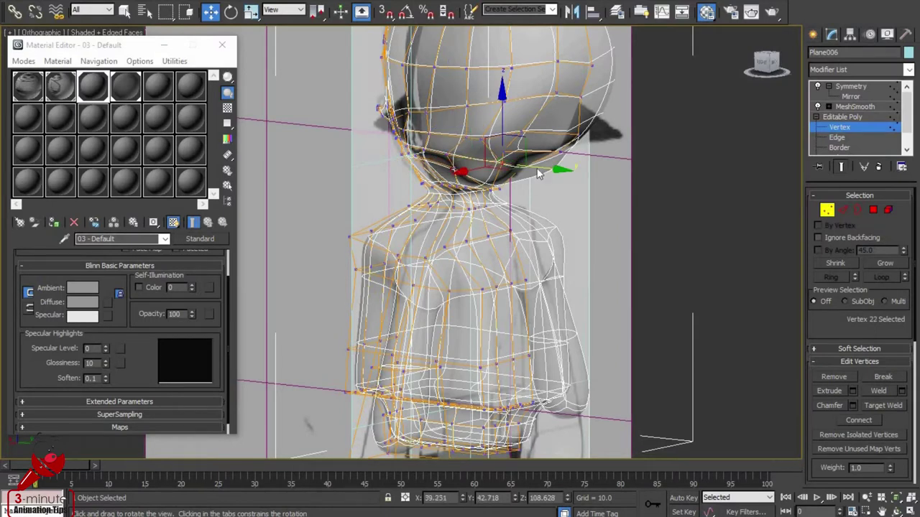
pyautogui.scroll(-5, 575, 216)
pyautogui.click(605, 232)
pyautogui.moveTo(605, 232)
pyautogui.keyDown('alt'); pyautogui.mouseDown(button='middle')
pyautogui.moveTo(511, 341)
pyautogui.moveTo(803, 236)
pyautogui.moveTo(782, 174)
pyautogui.moveTo(731, 284)
pyautogui.mouseUp(button='middle'); pyautogui.keyUp('alt')
pyautogui.scroll(3, 488, 119)
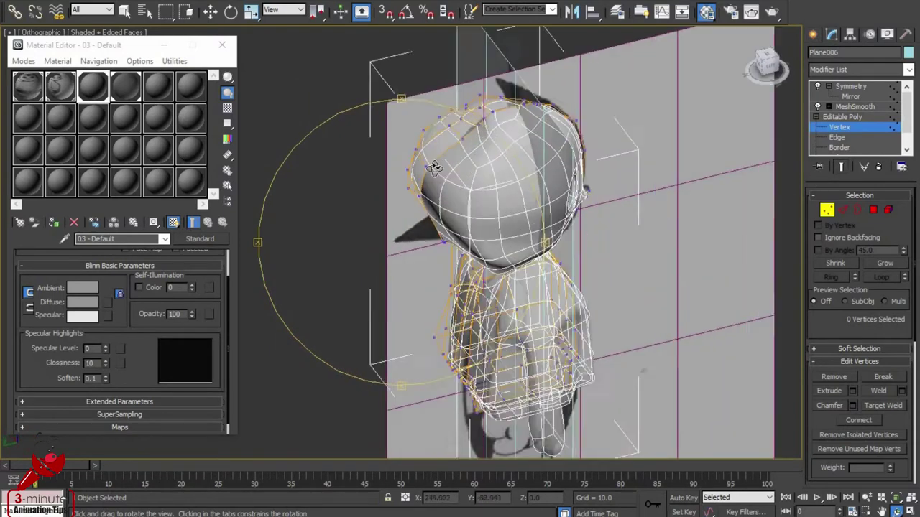
pyautogui.scroll(2, 488, 119)
# Step: Select vertices on top of the head, then orbit around the character and reference planes
pyautogui.press('w')
pyautogui.click(488, 86)
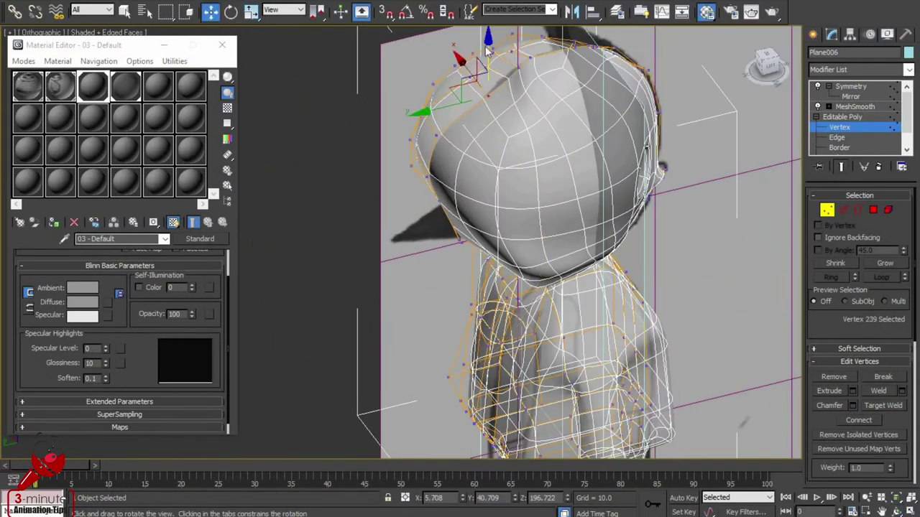
pyautogui.click(510, 75)
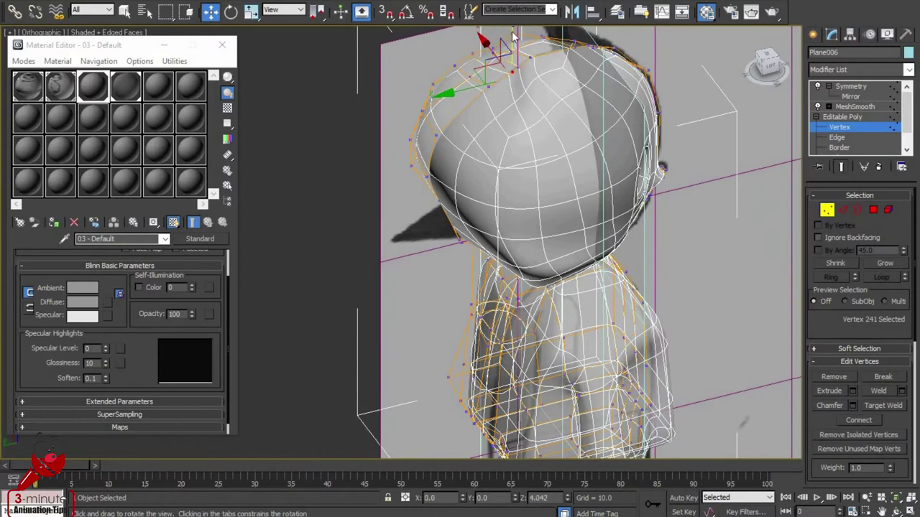
pyautogui.click(515, 38)
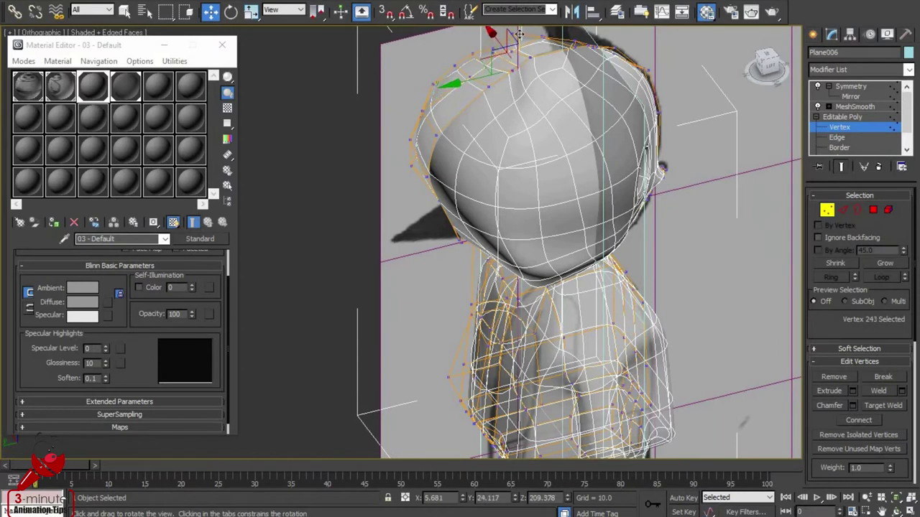
pyautogui.click(408, 223)
pyautogui.scroll(-3, 409, 223)
pyautogui.moveTo(662, 240)
pyautogui.mouseDown()
pyautogui.moveTo(491, 230)
pyautogui.moveTo(314, 242)
pyautogui.moveTo(405, 156)
pyautogui.moveTo(343, 273)
pyautogui.moveTo(600, 207)
pyautogui.moveTo(546, 201)
pyautogui.mouseUp()
# Step: Hide the reference planes with Hide Unselected, leaving only the character
pyautogui.scroll(2, 523, 179)
pyautogui.rightClick(523, 179)
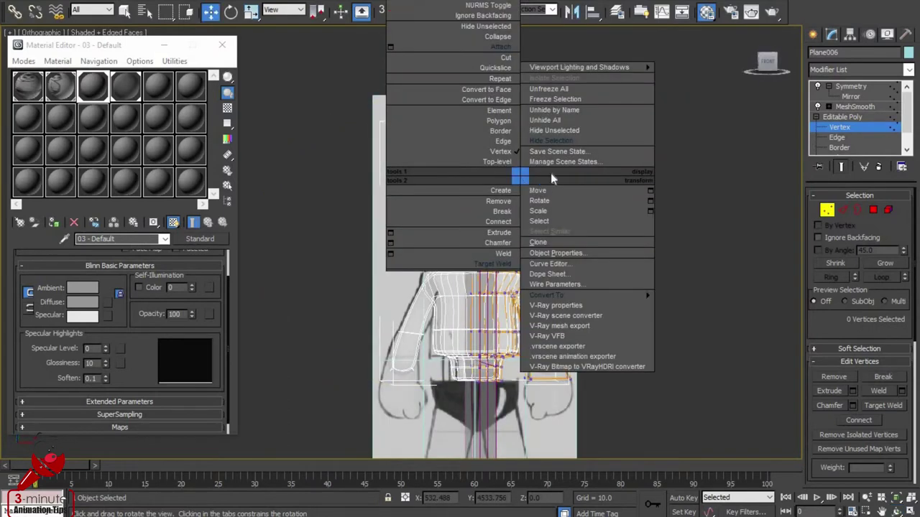
pyautogui.click(587, 131)
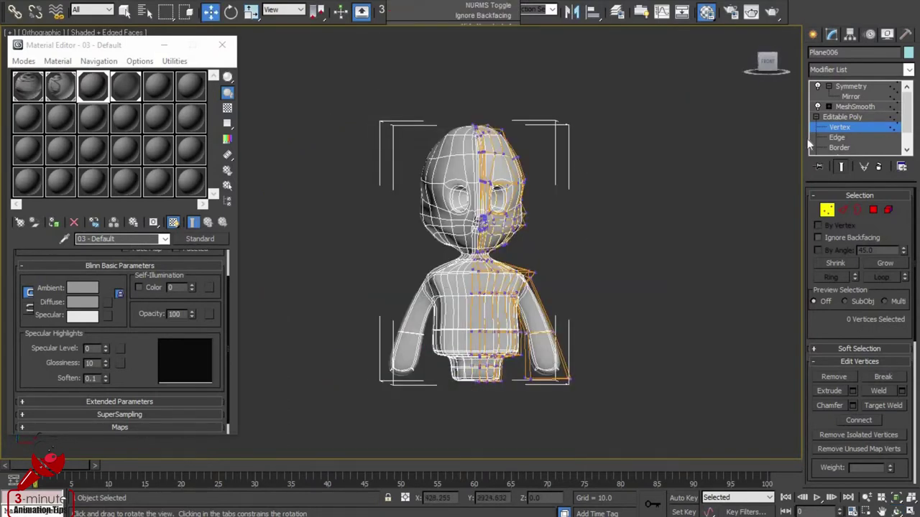
pyautogui.click(850, 86)
pyautogui.click(578, 222)
# Step: Select the mesh and shift the Symmetry mirror gizmo left along X
pyautogui.scroll(2, 412, 238)
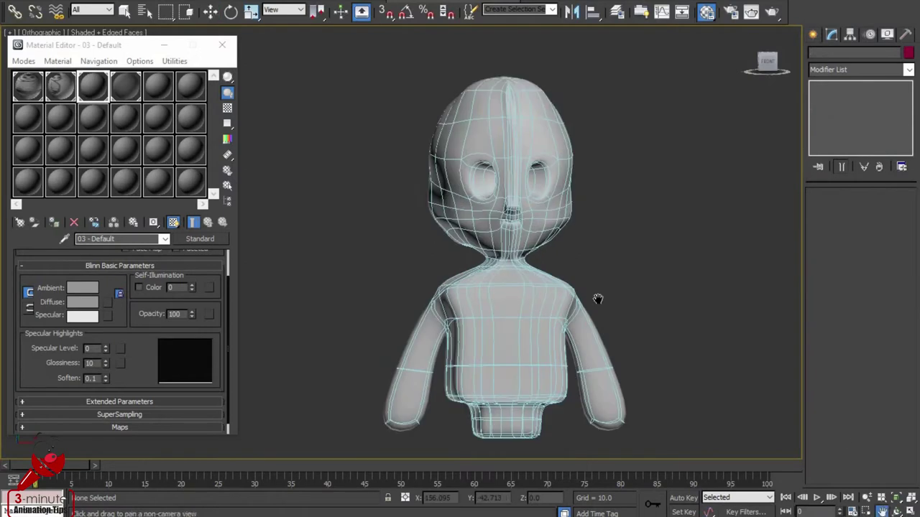
pyautogui.scroll(3, 441, 281)
pyautogui.scroll(3, 390, 263)
pyautogui.press('w')
pyautogui.click(719, 180)
pyautogui.click(850, 96)
pyautogui.moveTo(536, 179); pyautogui.dragTo(506, 181)
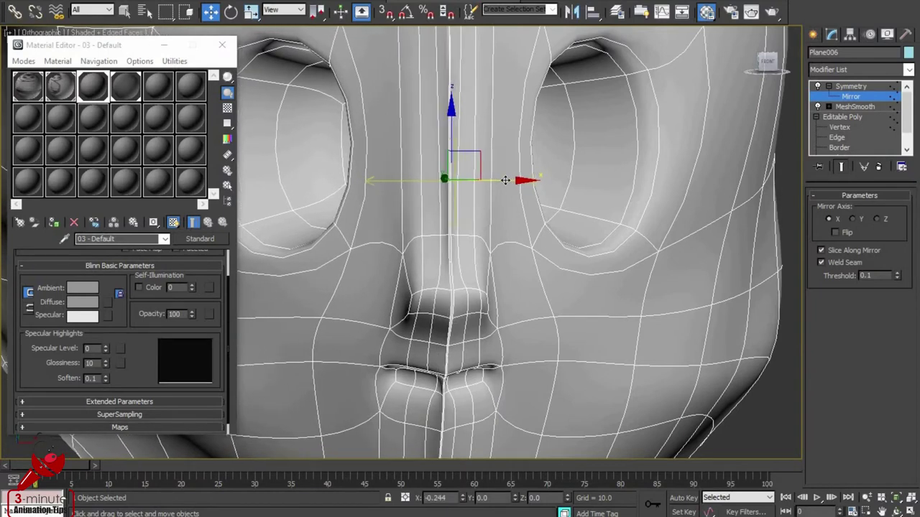
# Step: In front view with only the base half mesh shown, move a face-edge vertex outward
pyautogui.press('f')
pyautogui.press('z')
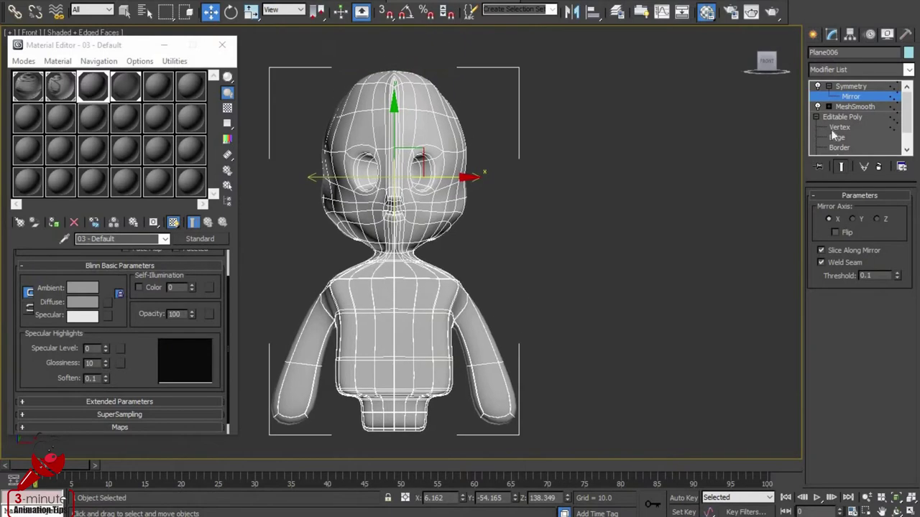
pyautogui.click(838, 127)
pyautogui.click(843, 166)
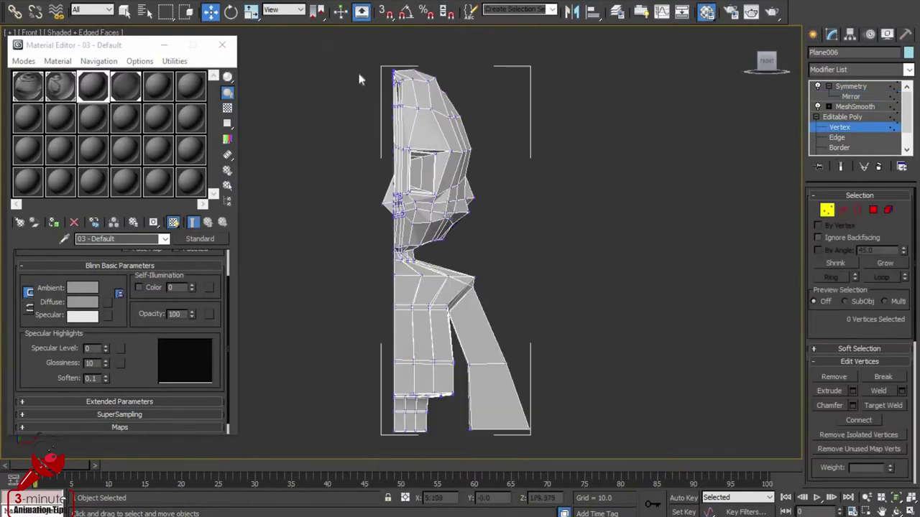
pyautogui.click(380, 203)
pyautogui.moveTo(455, 205); pyautogui.dragTo(466, 205)
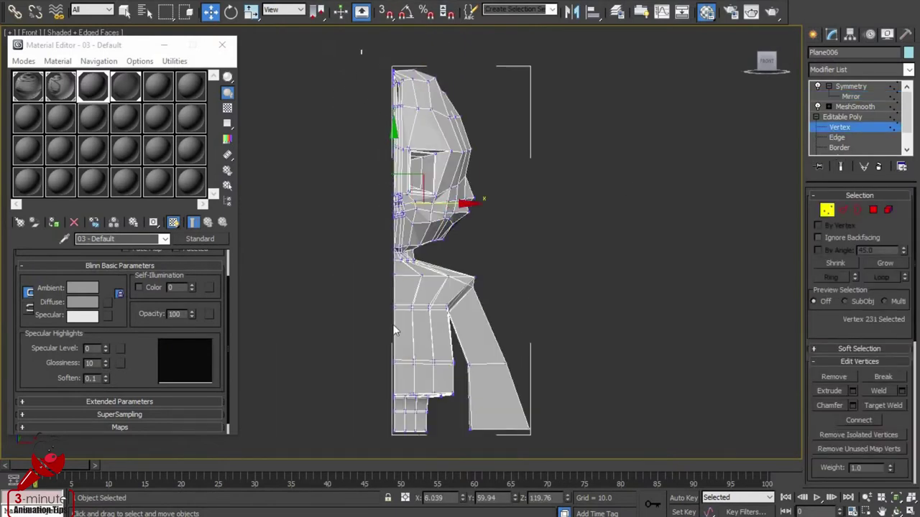
# Step: Region-select the centre-seam vertex column and switch to Scale to flatten it along X
pyautogui.moveTo(403, 442); pyautogui.dragTo(384, 61)
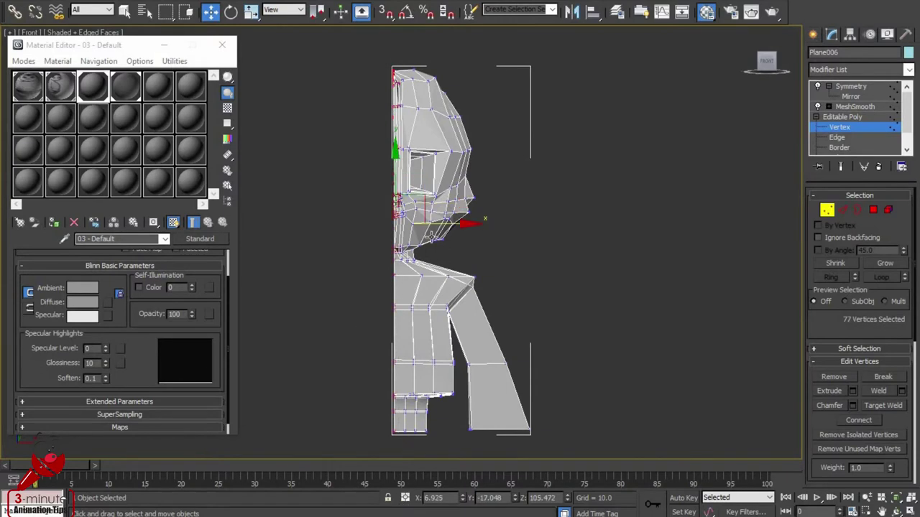
pyautogui.scroll(5, 429, 234)
pyautogui.hotkey('ctrl', 'z')
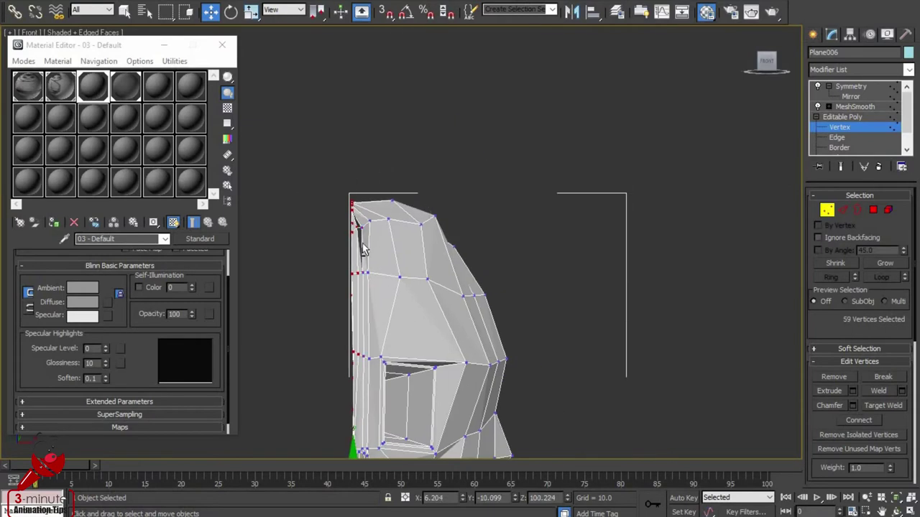
pyautogui.scroll(1, 385, 345)
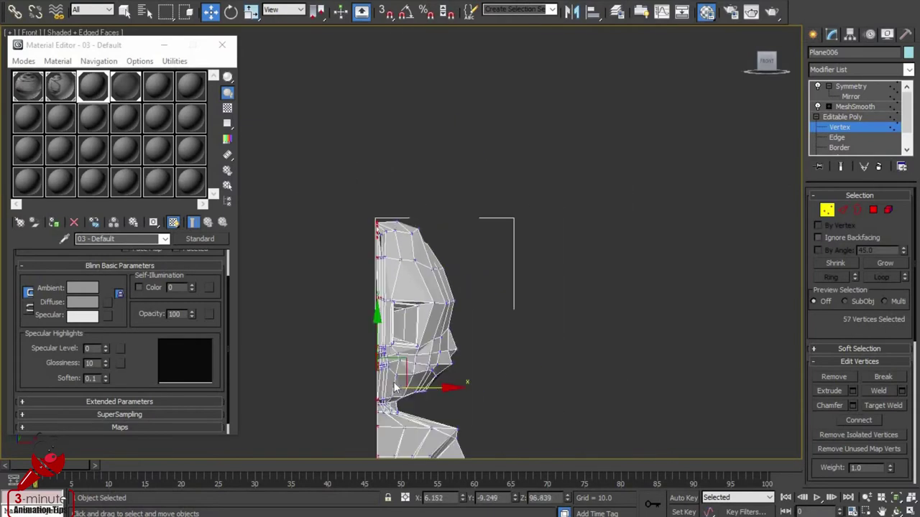
pyautogui.scroll(1, 392, 374)
pyautogui.scroll(-2, 385, 393)
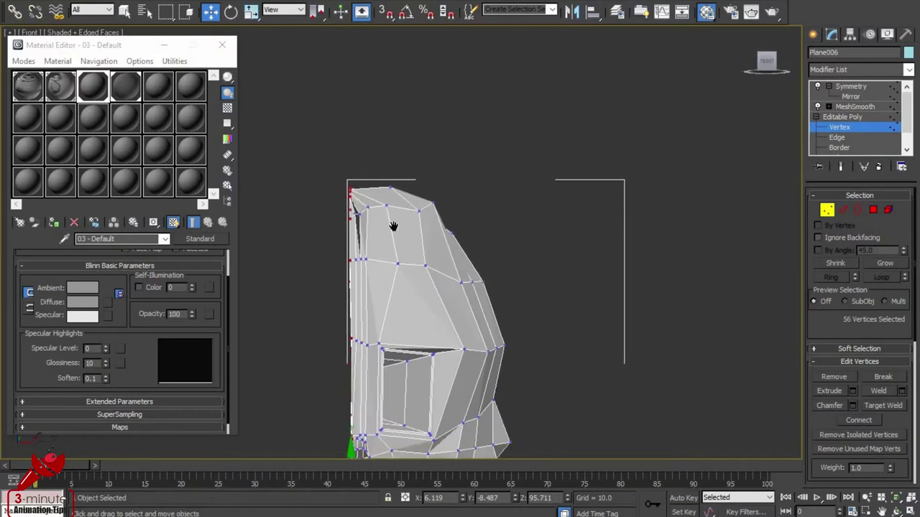
pyautogui.scroll(4, 400, 212)
pyautogui.scroll(-3, 460, 339)
pyautogui.press('r')
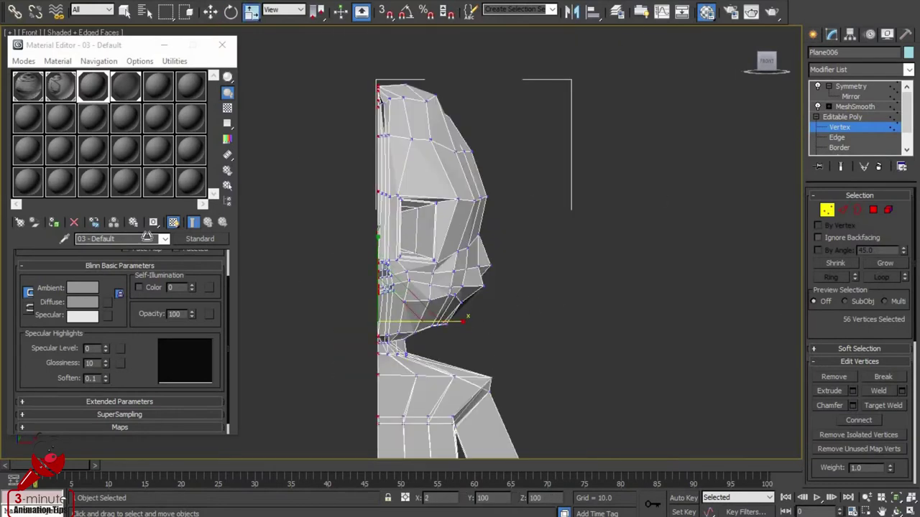
pyautogui.scroll(-3, 401, 259)
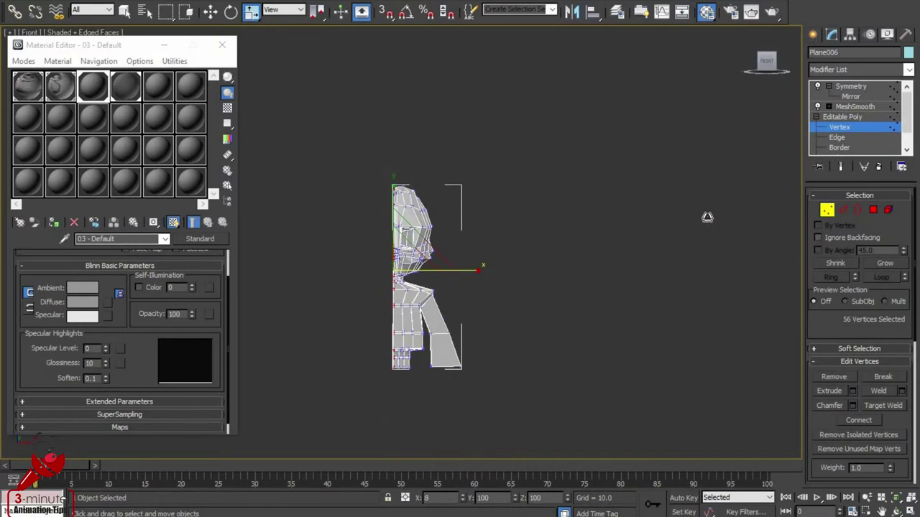
# Step: Nudge the Symmetry mirror plane slightly along X on the full smoothed model
pyautogui.click(837, 87)
pyautogui.scroll(3, 507, 230)
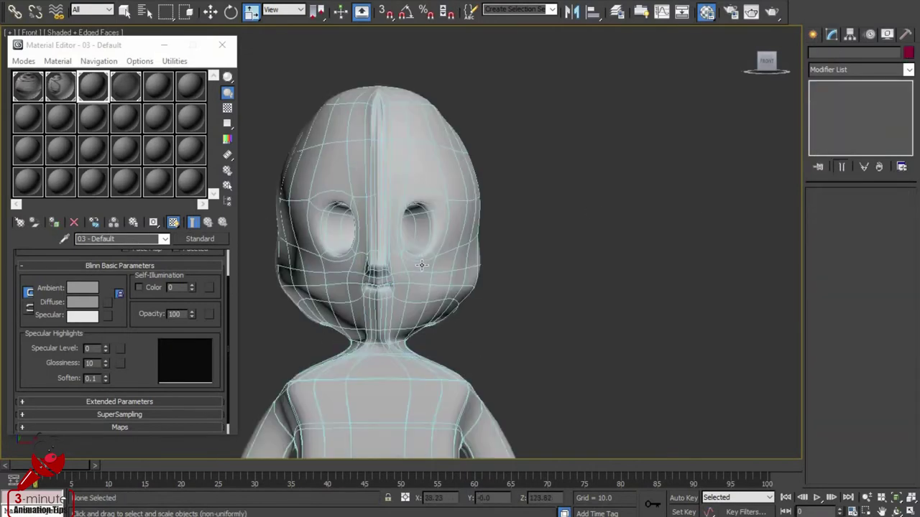
pyautogui.scroll(3, 506, 230)
pyautogui.click(851, 96)
pyautogui.press('w')
pyautogui.moveTo(404, 233); pyautogui.dragTo(403, 235)
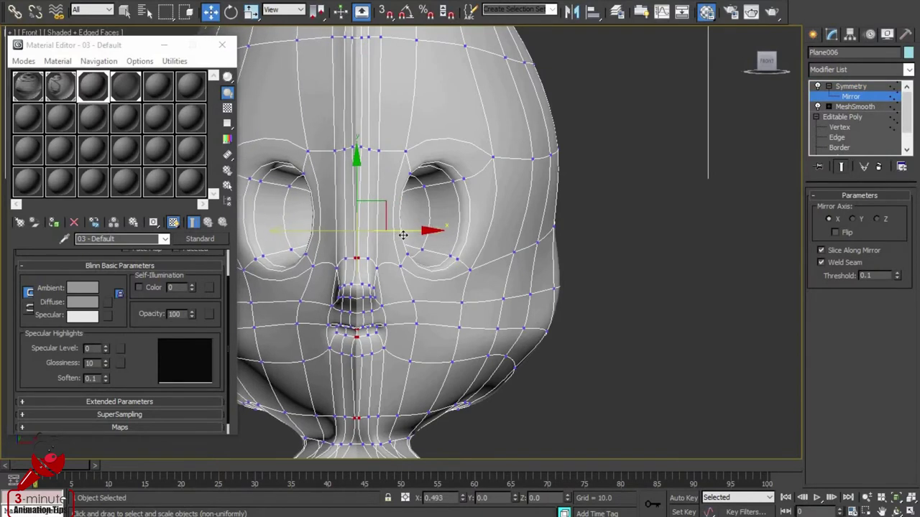
pyautogui.click(682, 266)
# Step: Orbit around the smoothed character to check the seam, then return to base-mesh vertex editing
pyautogui.press('F4')
pyautogui.scroll(-5, 682, 265)
pyautogui.click(897, 511)
pyautogui.moveTo(393, 288)
pyautogui.mouseDown()
pyautogui.moveTo(400, 222)
pyautogui.moveTo(462, 257)
pyautogui.moveTo(357, 297)
pyautogui.moveTo(398, 283)
pyautogui.moveTo(447, 294)
pyautogui.moveTo(285, 87)
pyautogui.mouseUp()
pyautogui.rightClick(382, 184)
pyautogui.click(381, 184)
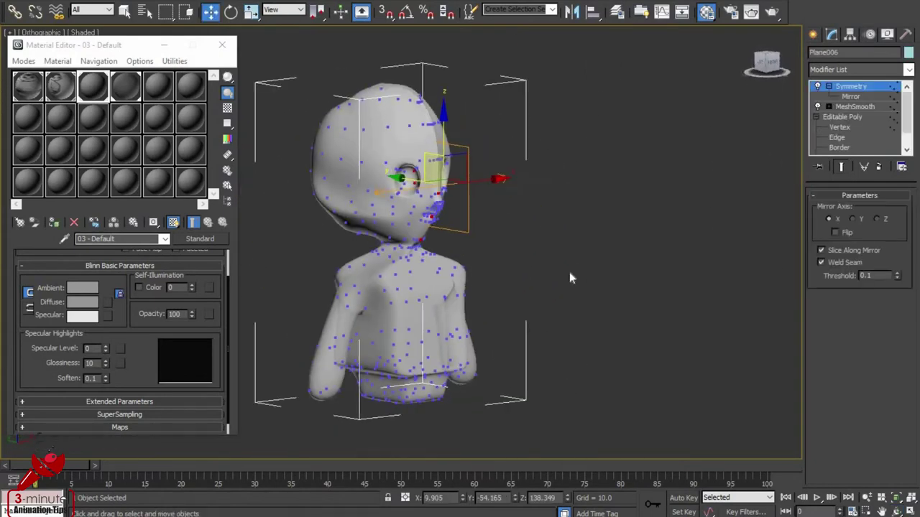
pyautogui.click(896, 512)
pyautogui.moveTo(417, 237); pyautogui.dragTo(495, 228)
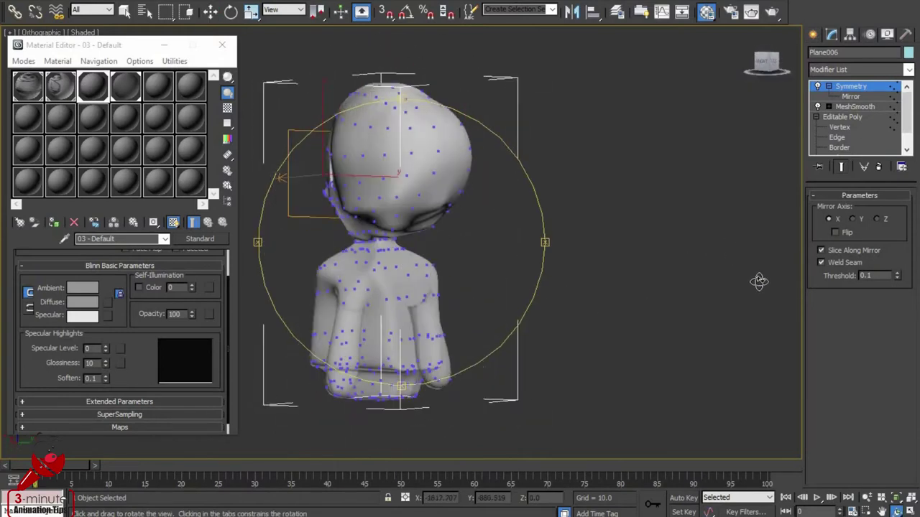
pyautogui.moveTo(496, 228)
pyautogui.mouseDown()
pyautogui.moveTo(908, 310)
pyautogui.moveTo(449, 286)
pyautogui.mouseUp()
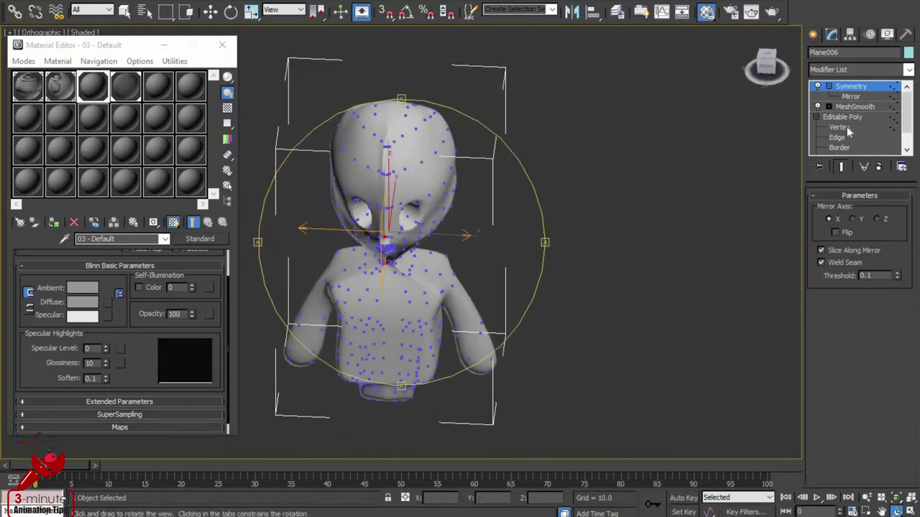
pyautogui.click(839, 127)
pyautogui.press('w')
pyautogui.press('F4')
# Step: Apply material 03 - Default to the character mesh
pyautogui.scroll(4, 541, 317)
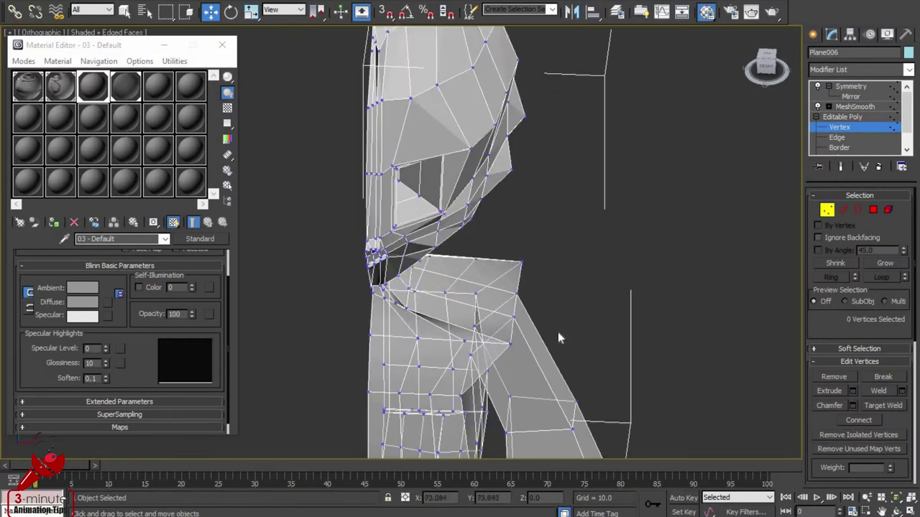
pyautogui.click(894, 512)
pyautogui.moveTo(328, 211); pyautogui.dragTo(246, 310)
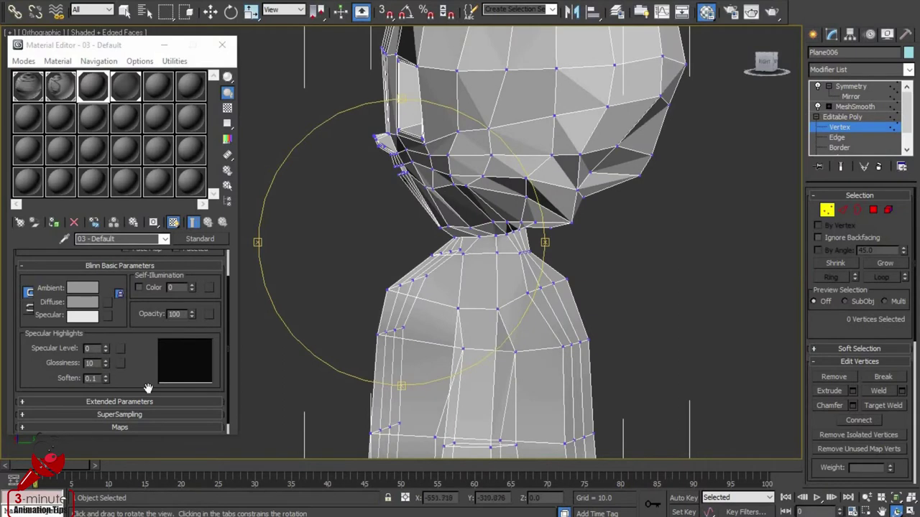
pyautogui.scroll(2, 147, 388)
pyautogui.moveTo(345, 282); pyautogui.dragTo(422, 282)
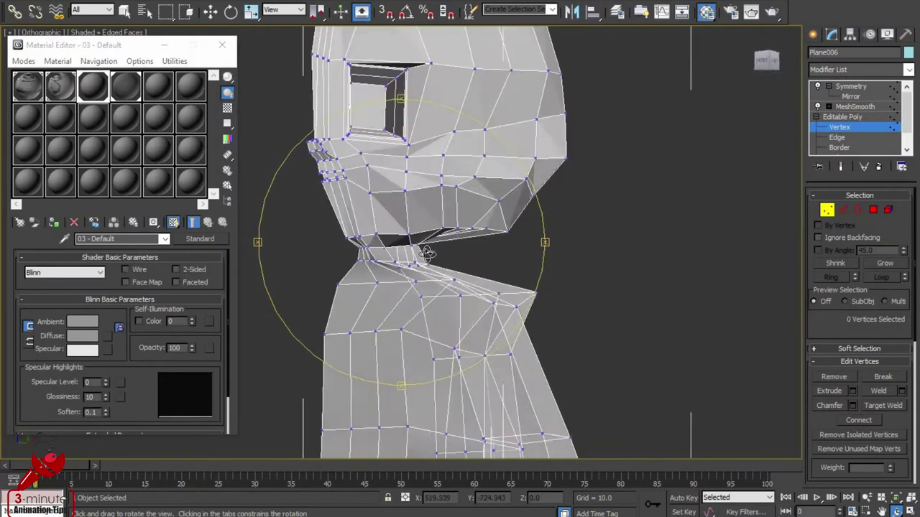
pyautogui.click(173, 223)
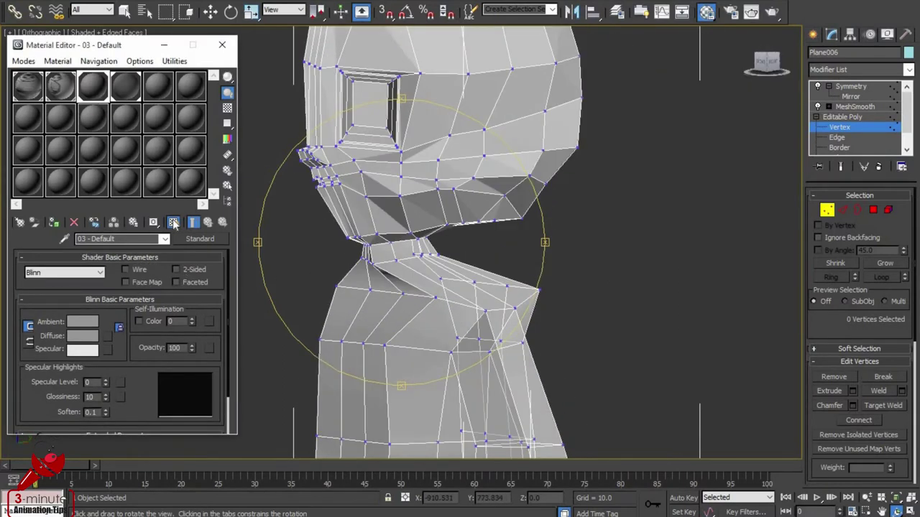
pyautogui.click(55, 223)
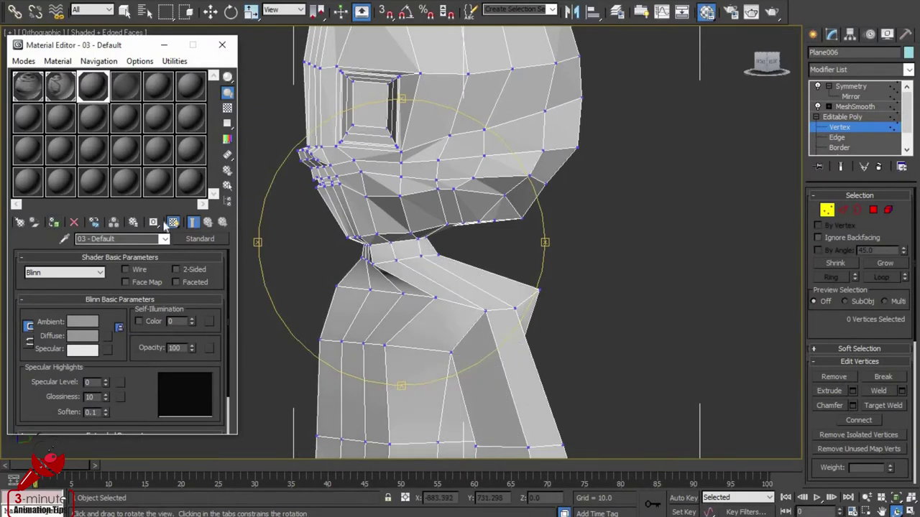
# Step: Move a shoulder vertex and select vertices along the neck base and shoulder
pyautogui.moveTo(489, 255); pyautogui.dragTo(513, 258)
pyautogui.click(210, 11)
pyautogui.click(468, 309)
pyautogui.moveTo(558, 288)
pyautogui.mouseDown()
pyautogui.moveTo(536, 285)
pyautogui.moveTo(563, 290)
pyautogui.mouseUp()
pyautogui.click(895, 511)
pyautogui.moveTo(456, 371); pyautogui.dragTo(356, 277)
pyautogui.press('w')
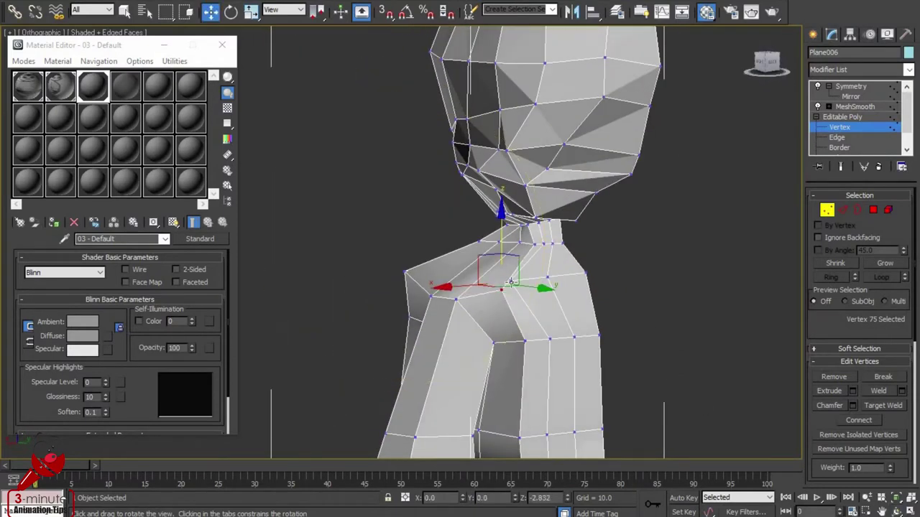
pyautogui.click(511, 281)
pyautogui.click(538, 281)
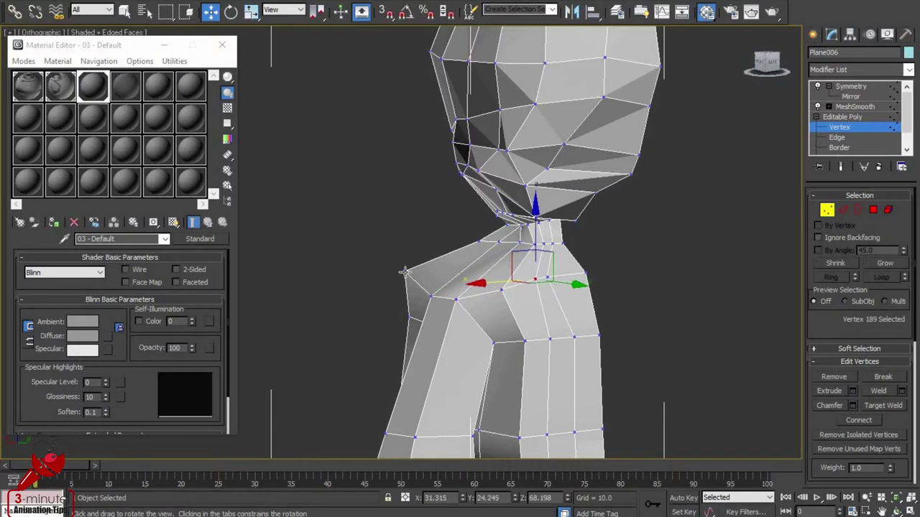
pyautogui.click(406, 273)
pyautogui.click(422, 284)
pyautogui.click(441, 322)
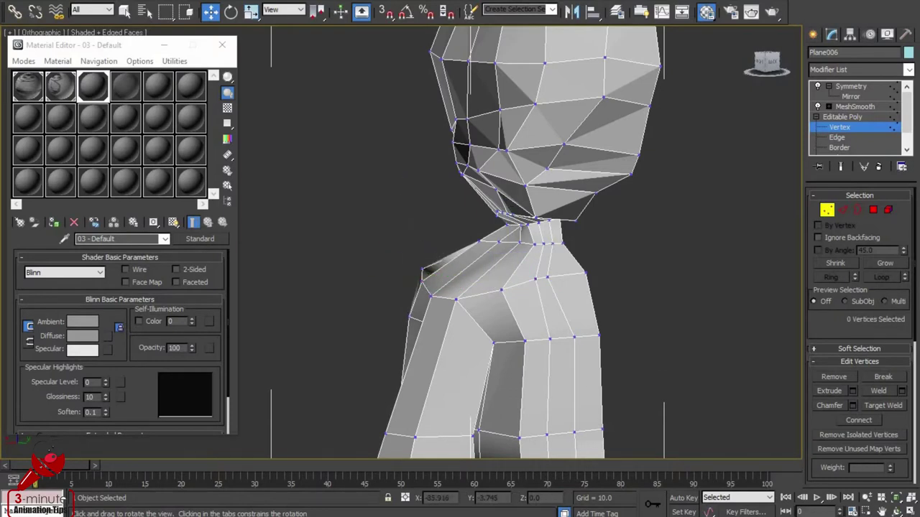
# Step: Orbit around the model, checking chin and head vertices from side and three-quarter views
pyautogui.hotkey('ctrl', 'r')
pyautogui.moveTo(530, 304)
pyautogui.mouseDown()
pyautogui.moveTo(602, 283)
pyautogui.moveTo(617, 289)
pyautogui.mouseUp()
pyautogui.press('w')
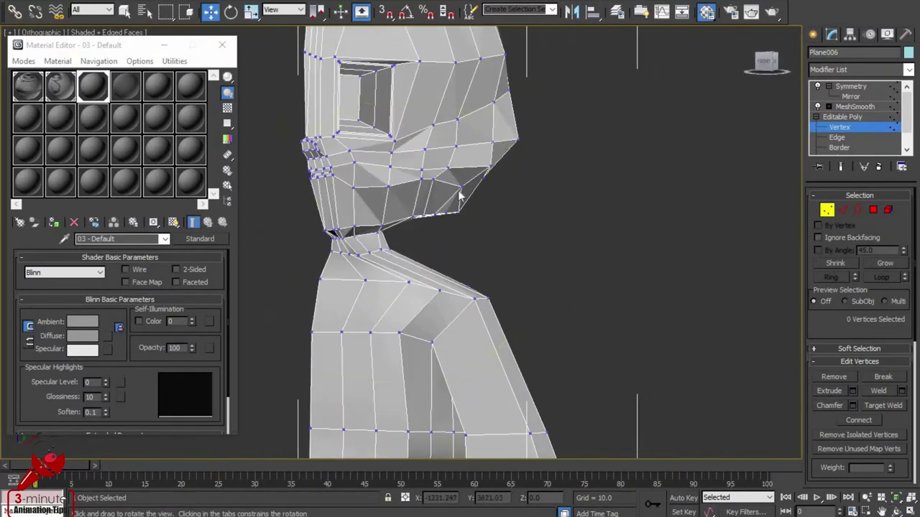
pyautogui.click(461, 186)
pyautogui.click(474, 179)
pyautogui.moveTo(474, 179)
pyautogui.keyDown('alt'); pyautogui.mouseDown(button='middle')
pyautogui.moveTo(482, 222)
pyautogui.moveTo(569, 200)
pyautogui.mouseUp(button='middle'); pyautogui.keyUp('alt')
pyautogui.click(518, 152)
pyautogui.click(661, 205)
pyautogui.keyDown('alt'); pyautogui.moveTo(661, 205); pyautogui.dragTo(473, 382, button='middle'); pyautogui.keyUp('alt')
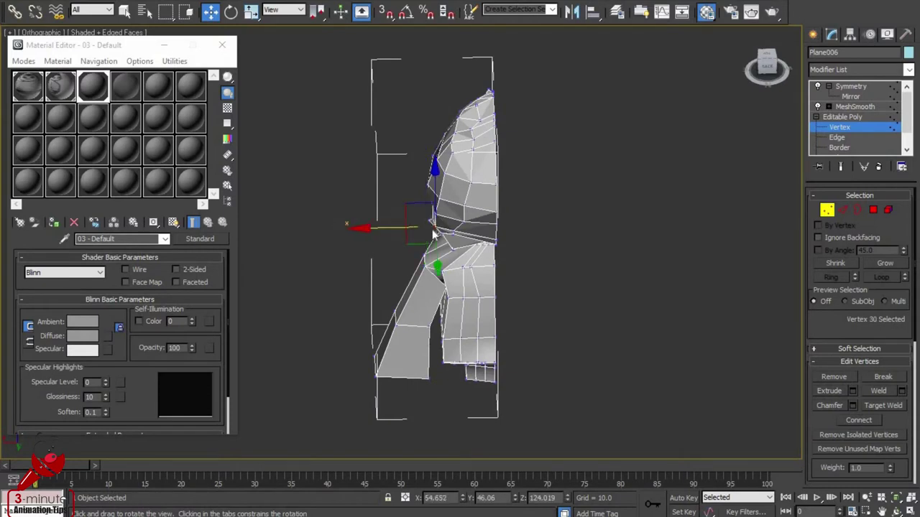
pyautogui.scroll(2, 402, 230)
pyautogui.moveTo(567, 269)
pyautogui.keyDown('alt'); pyautogui.mouseDown(button='middle')
pyautogui.moveTo(591, 304)
pyautogui.moveTo(661, 359)
pyautogui.moveTo(634, 356)
pyautogui.mouseUp(button='middle'); pyautogui.keyUp('alt')
pyautogui.scroll(-5, 603, 355)
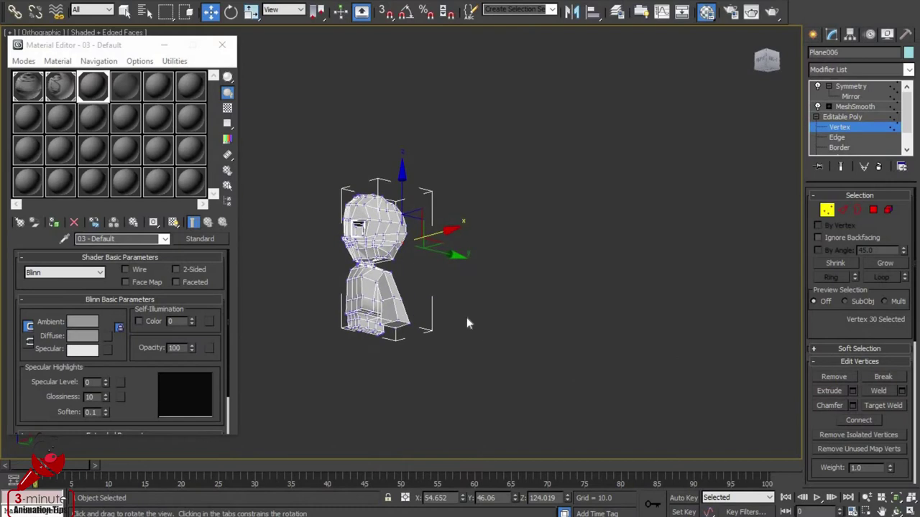
# Step: Show the full mirrored, smoothed model framed in a front view
pyautogui.click(851, 86)
pyautogui.press('z')
pyautogui.hotkey('ctrl', 'r')
pyautogui.moveTo(503, 300)
pyautogui.mouseDown()
pyautogui.moveTo(637, 304)
pyautogui.moveTo(837, 291)
pyautogui.moveTo(662, 304)
pyautogui.moveTo(813, 339)
pyautogui.moveTo(849, 418)
pyautogui.mouseUp()
pyautogui.scroll(5, 595, 201)
# Step: Face the eyes head-on and edit the base mesh vertices in wireframe
pyautogui.moveTo(596, 201); pyautogui.dragTo(595, 201)
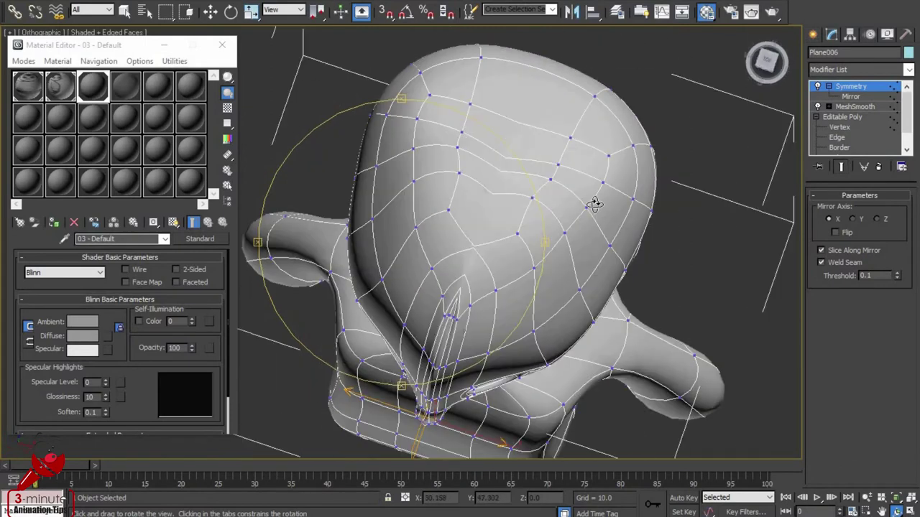
pyautogui.scroll(3, 530, 232)
pyautogui.moveTo(530, 232)
pyautogui.mouseDown()
pyautogui.moveTo(511, 286)
pyautogui.moveTo(235, 29)
pyautogui.mouseUp()
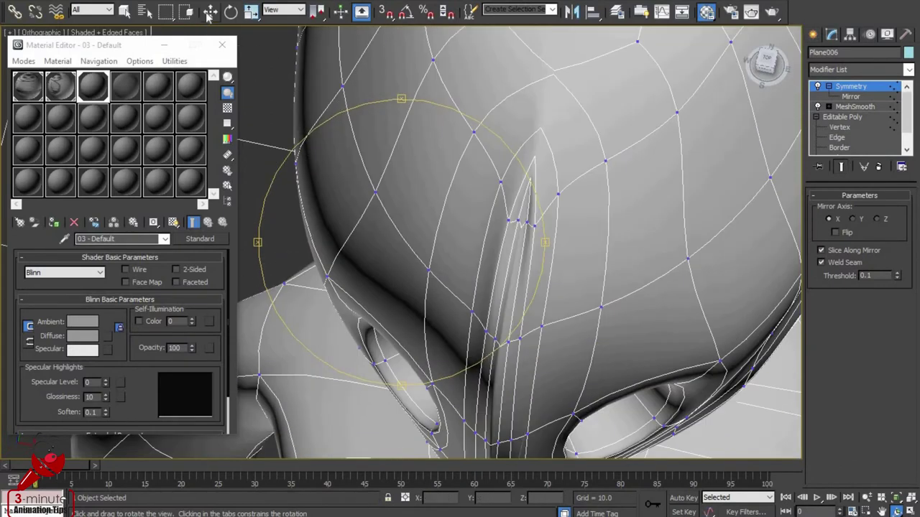
pyautogui.click(210, 12)
pyautogui.click(840, 127)
pyautogui.press('F3')
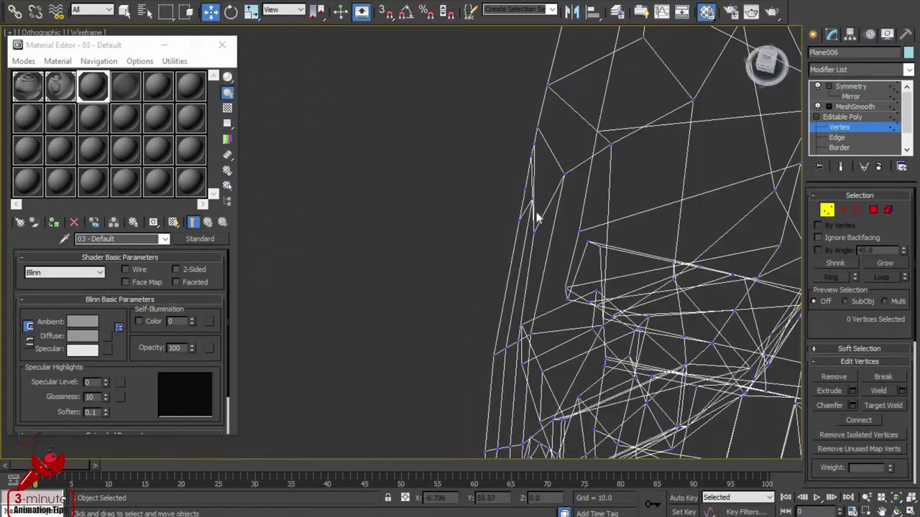
# Step: Nudge the brow vertices around the eyes, cancelling the last pull
pyautogui.moveTo(530, 200); pyautogui.dragTo(548, 248)
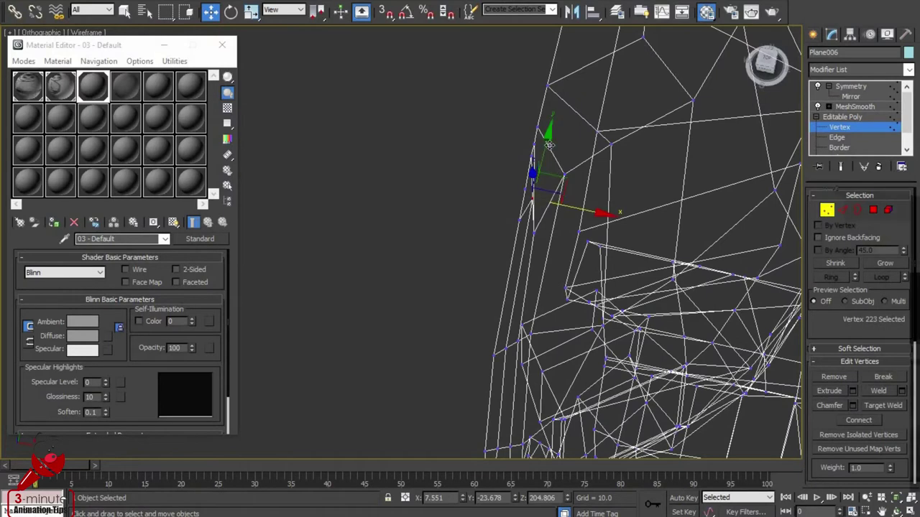
pyautogui.click(532, 232)
pyautogui.moveTo(582, 164)
pyautogui.mouseDown()
pyautogui.moveTo(588, 171)
pyautogui.moveTo(584, 164)
pyautogui.mouseUp()
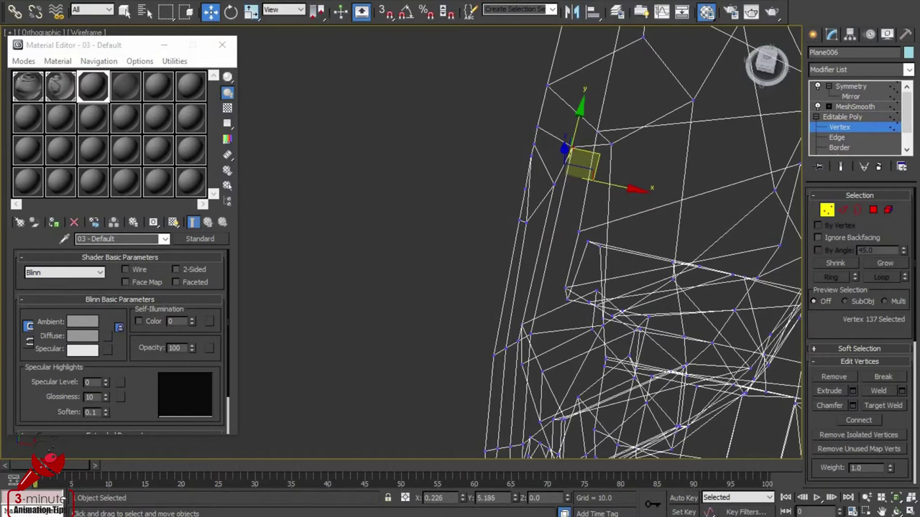
pyautogui.click(610, 143)
pyautogui.moveTo(632, 111); pyautogui.dragTo(701, 177)
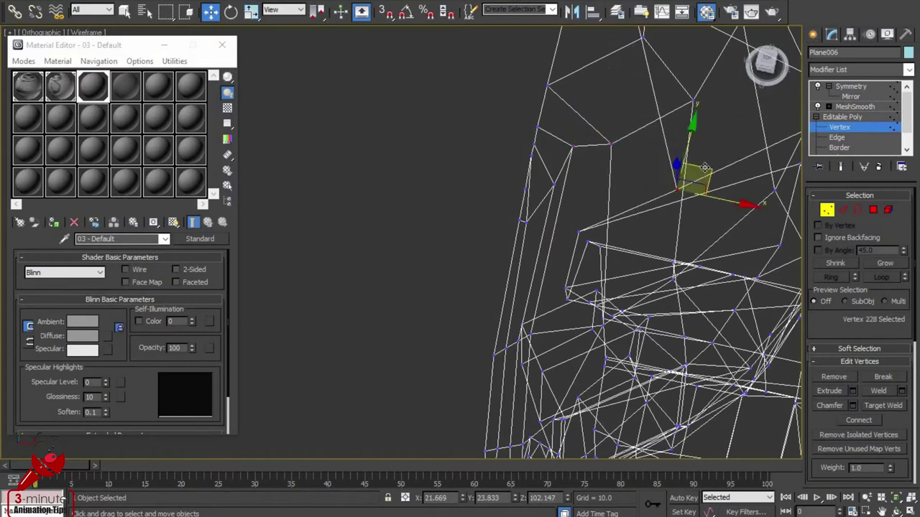
pyautogui.press('F3')
pyautogui.rightClick(700, 177)
pyautogui.click(522, 189)
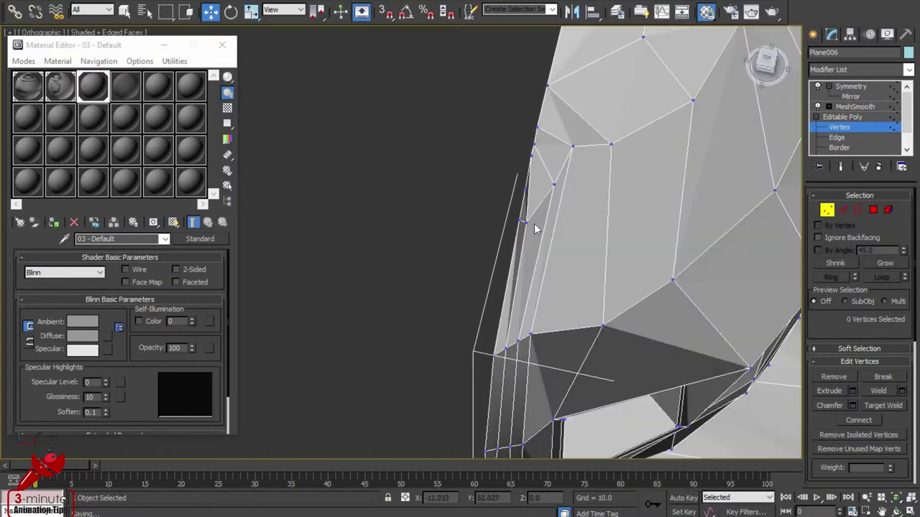
# Step: Move another brow vertex and undo the accidental spike changes
pyautogui.click(539, 199)
pyautogui.moveTo(577, 172)
pyautogui.mouseDown()
pyautogui.moveTo(525, 199)
pyautogui.moveTo(504, 152)
pyautogui.mouseUp()
pyautogui.click(544, 175)
pyautogui.hotkey('ctrl', 'z')
pyautogui.hotkey('ctrl', 'z')
pyautogui.hotkey('ctrl', 'z')
pyautogui.hotkey('ctrl', 'z')
pyautogui.hotkey('ctrl', 'z')
pyautogui.hotkey('ctrl', 'z')
pyautogui.hotkey('ctrl', 'z')
pyautogui.hotkey('ctrl', 'z')
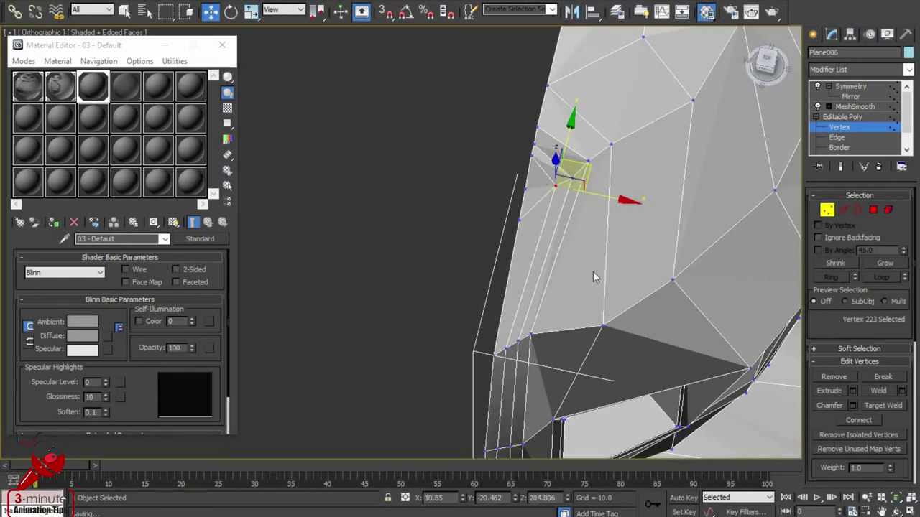
pyautogui.scroll(-5, 593, 277)
pyautogui.scroll(3, 534, 139)
pyautogui.hotkey('ctrl', 'z')
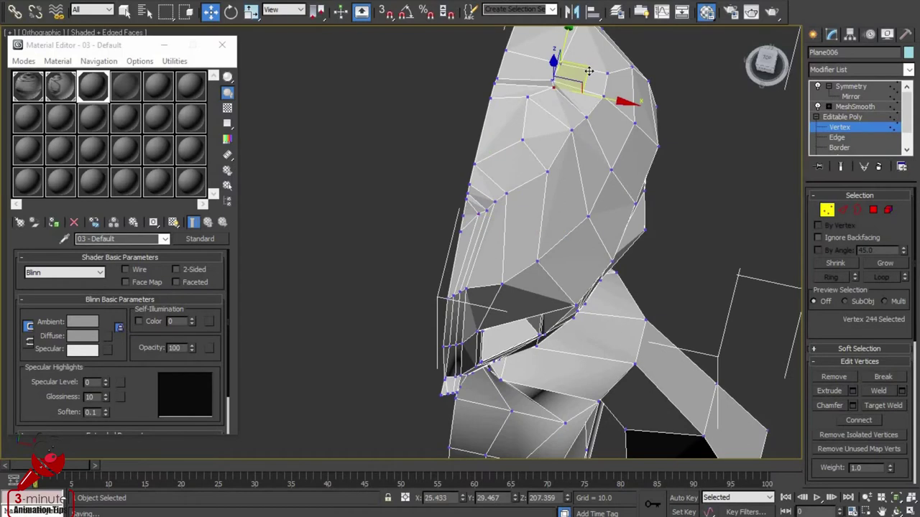
# Step: Raise the upper forehead vertex toward the top of the head
pyautogui.keyDown('ctrl'); pyautogui.click(528, 96); pyautogui.keyUp('ctrl')
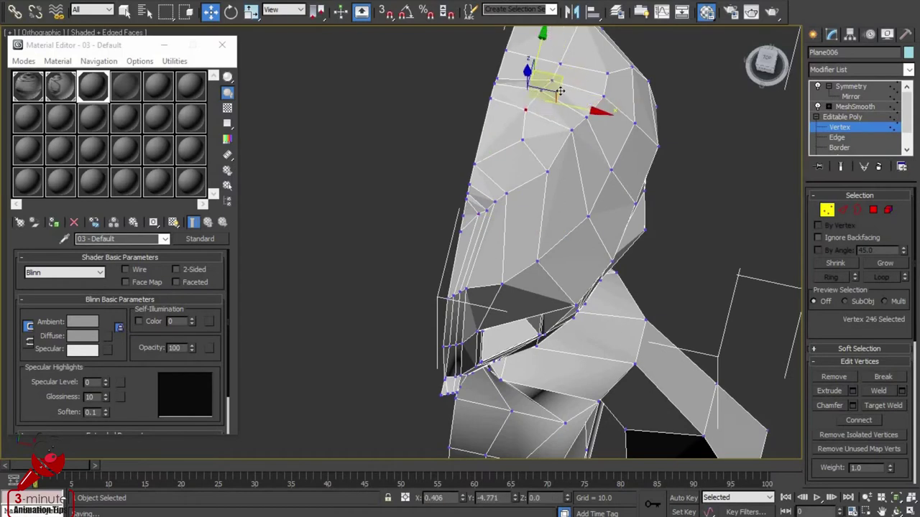
pyautogui.keyDown('ctrl'); pyautogui.click(475, 164); pyautogui.keyUp('ctrl')
pyautogui.moveTo(506, 100); pyautogui.dragTo(520, 55)
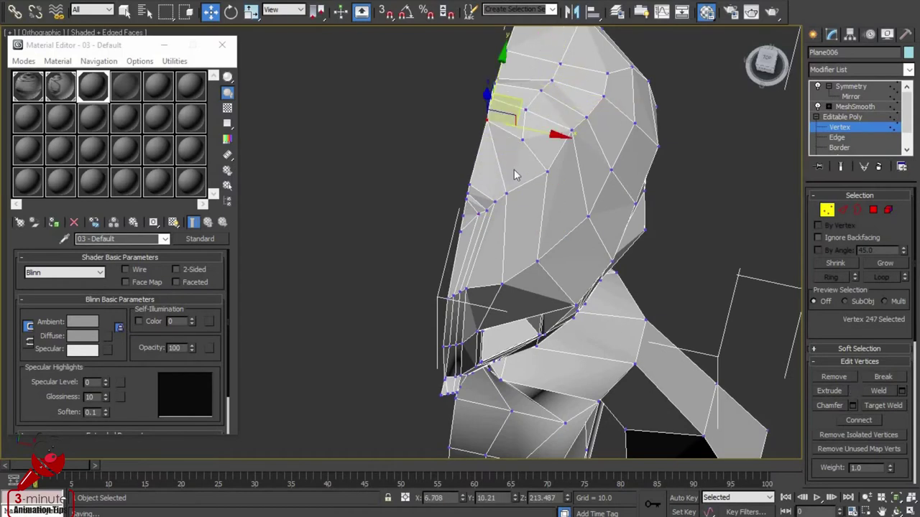
pyautogui.keyDown('ctrl'); pyautogui.click(468, 184); pyautogui.keyUp('ctrl')
pyautogui.click(507, 208)
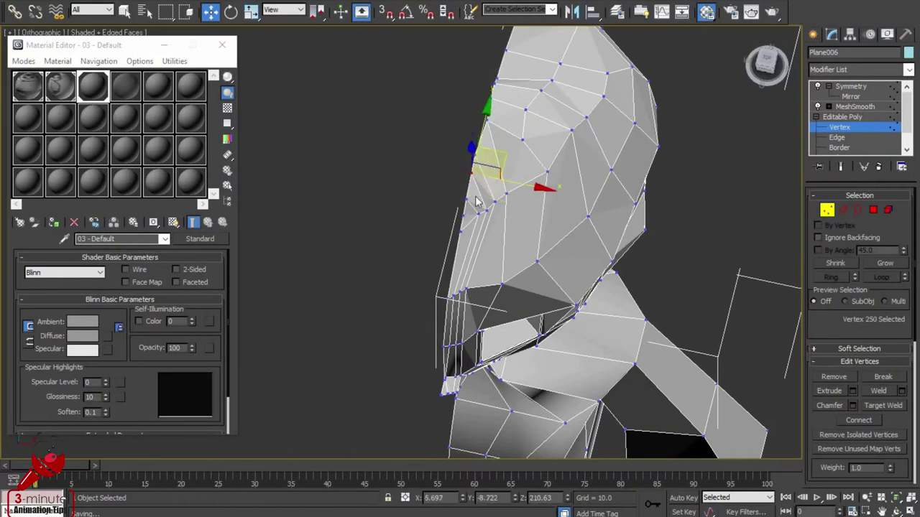
pyautogui.click(572, 221)
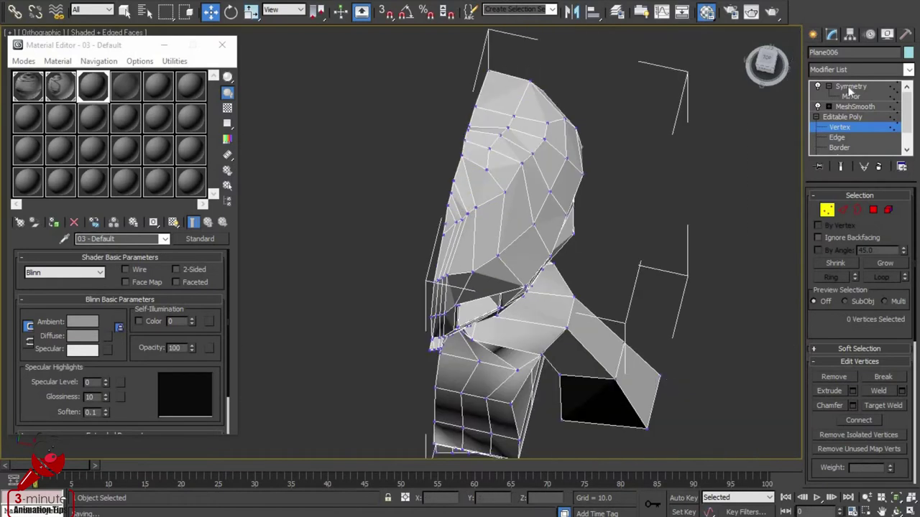
# Step: Show the full mirrored, smoothed head from a side view
pyautogui.click(848, 97)
pyautogui.click(891, 511)
pyautogui.moveTo(590, 242)
pyautogui.mouseDown()
pyautogui.moveTo(422, 240)
pyautogui.moveTo(424, 262)
pyautogui.moveTo(649, 351)
pyautogui.moveTo(608, 289)
pyautogui.moveTo(524, 374)
pyautogui.moveTo(426, 317)
pyautogui.mouseUp()
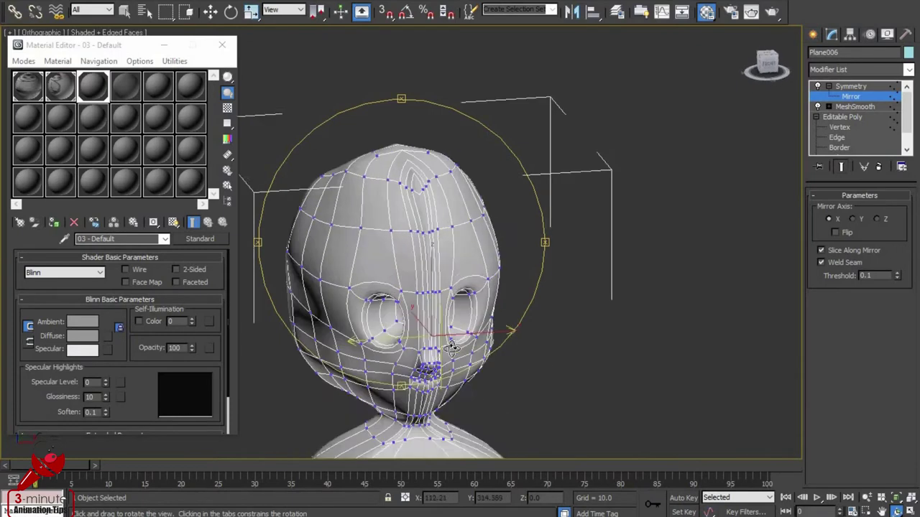
# Step: Frame the neck and edit the bare half-mesh vertices with the Move tool
pyautogui.scroll(5, 427, 317)
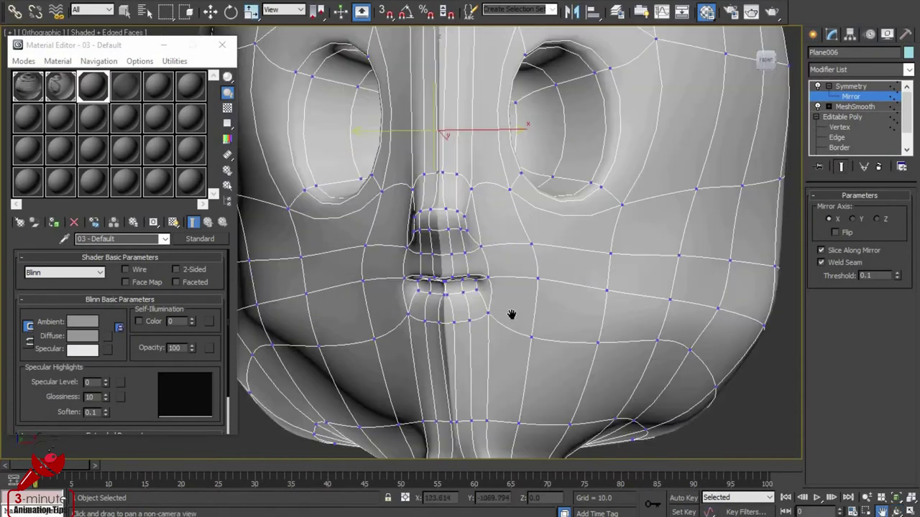
pyautogui.moveTo(501, 246); pyautogui.dragTo(611, 274, button='middle')
pyautogui.click(841, 166)
pyautogui.click(840, 126)
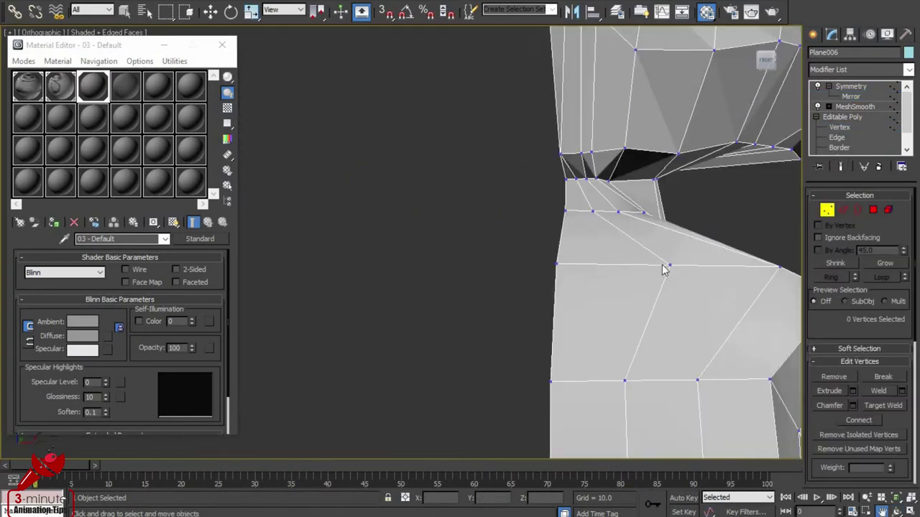
pyautogui.press('w')
# Step: Slide three jaw-neck seam vertices along X
pyautogui.click(622, 149)
pyautogui.moveTo(677, 153); pyautogui.dragTo(731, 153)
pyautogui.click(591, 152)
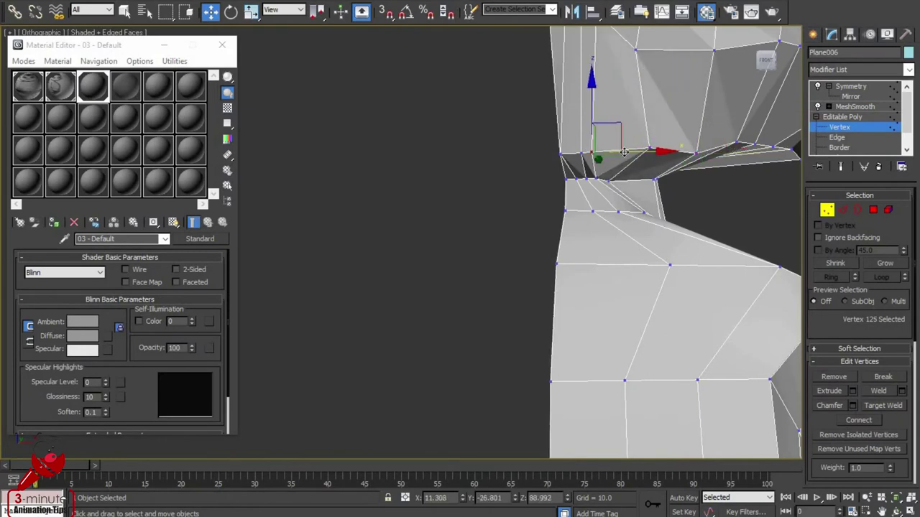
pyautogui.moveTo(634, 156); pyautogui.dragTo(623, 155)
pyautogui.click(560, 155)
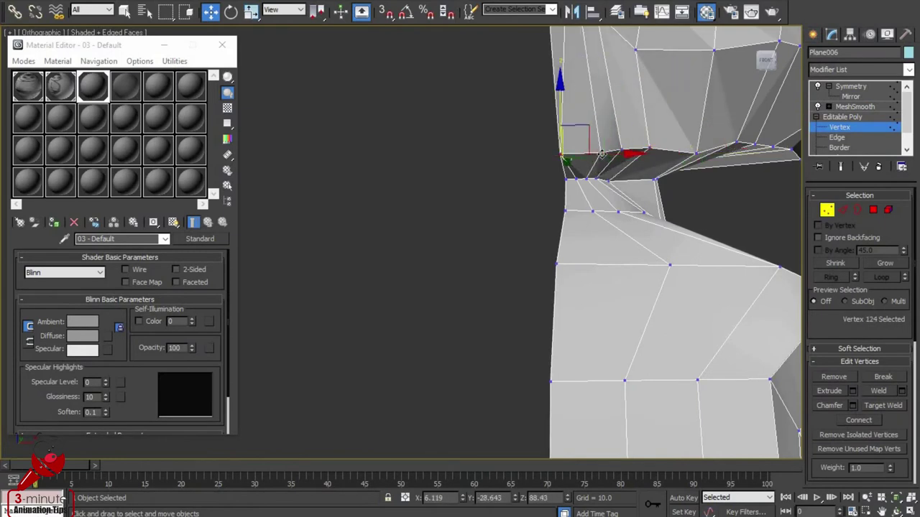
pyautogui.moveTo(578, 181)
pyautogui.mouseDown()
pyautogui.moveTo(562, 181)
pyautogui.moveTo(564, 158)
pyautogui.mouseUp()
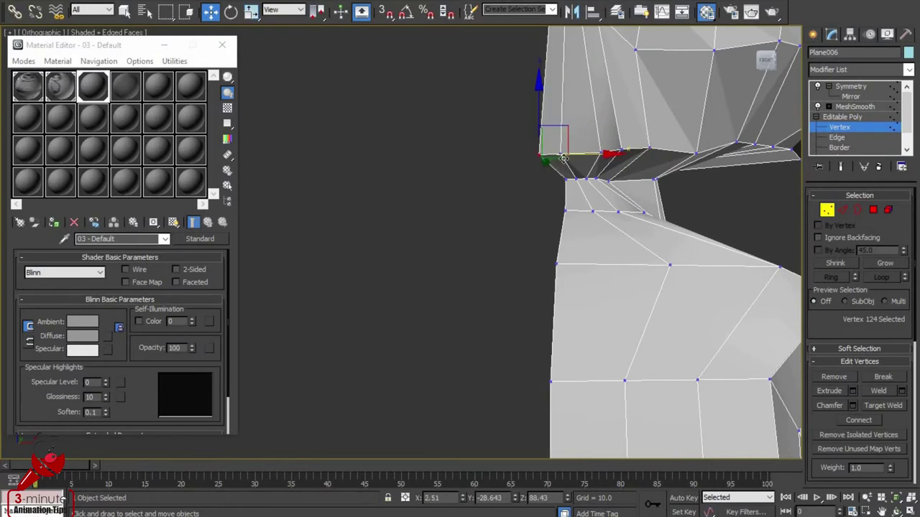
# Step: Slide the vertices under the jaw and on the neck seam along X
pyautogui.scroll(5, 618, 189)
pyautogui.click(414, 264)
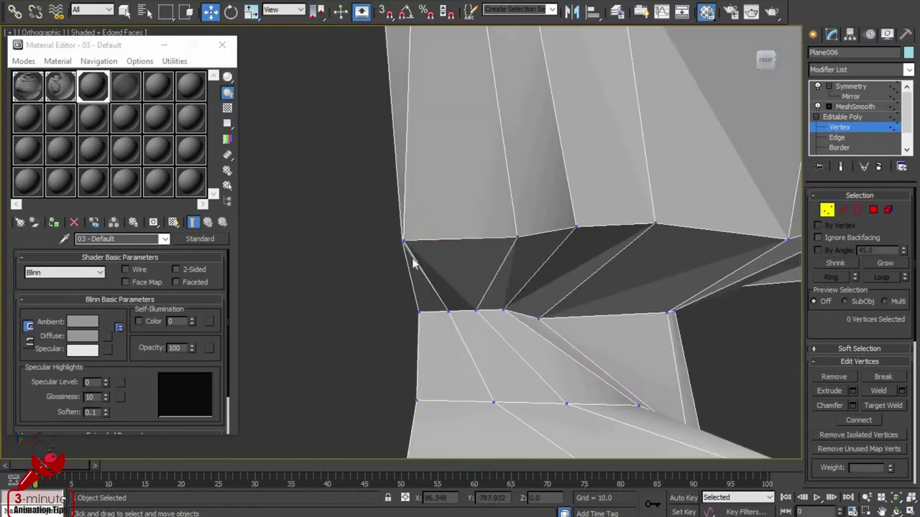
pyautogui.click(425, 239)
pyautogui.moveTo(425, 239); pyautogui.dragTo(479, 239)
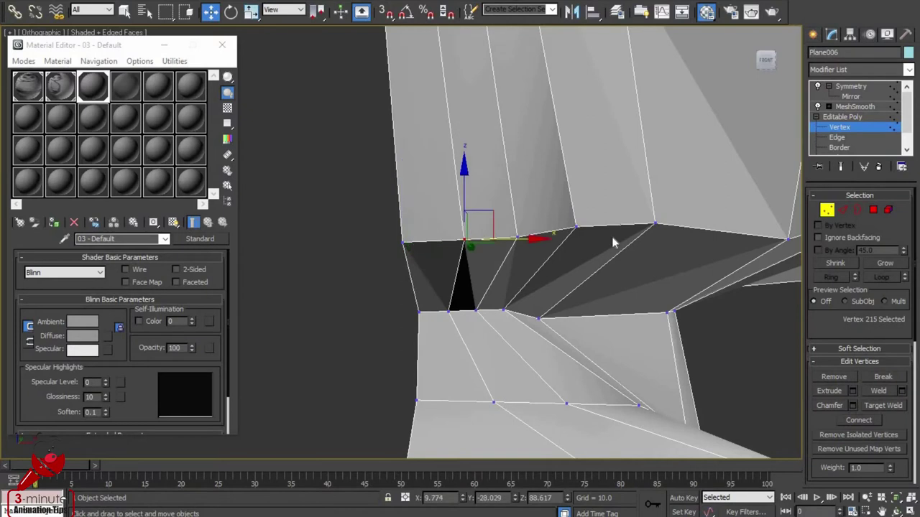
pyautogui.scroll(-3, 615, 243)
pyautogui.click(465, 246)
pyautogui.click(465, 240)
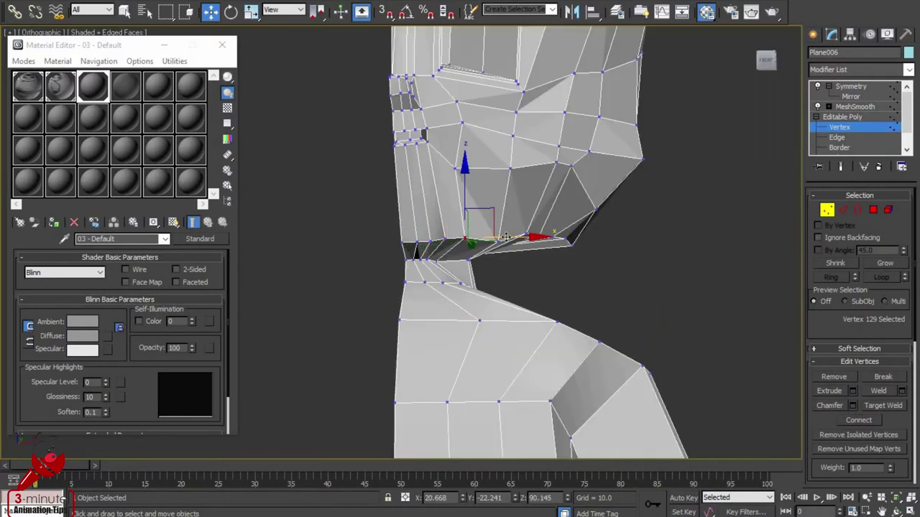
pyautogui.moveTo(496, 238); pyautogui.dragTo(511, 238)
pyautogui.click(430, 243)
# Step: Slide two lip vertices along X to reshape the mouth edge
pyautogui.scroll(2, 495, 255)
pyautogui.scroll(2, 468, 291)
pyautogui.click(540, 319)
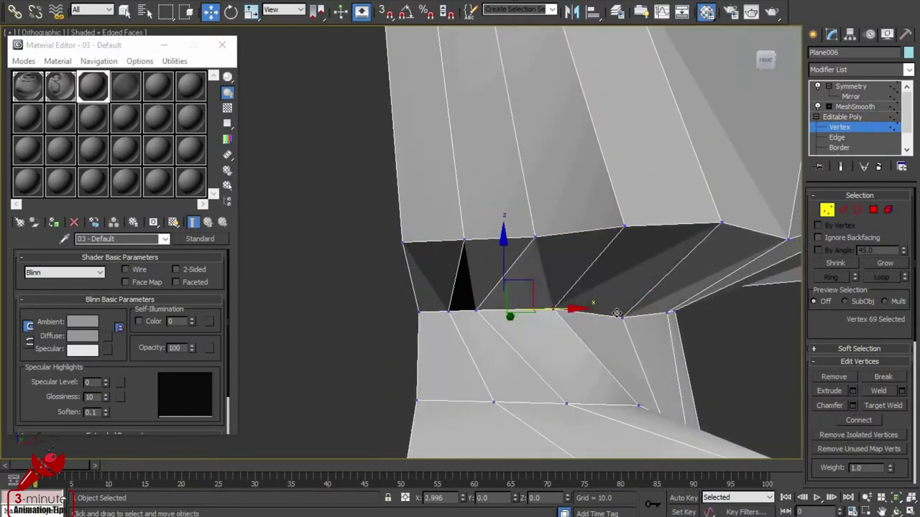
pyautogui.moveTo(614, 330); pyautogui.dragTo(650, 329)
pyautogui.click(476, 310)
pyautogui.moveTo(529, 311); pyautogui.dragTo(500, 310)
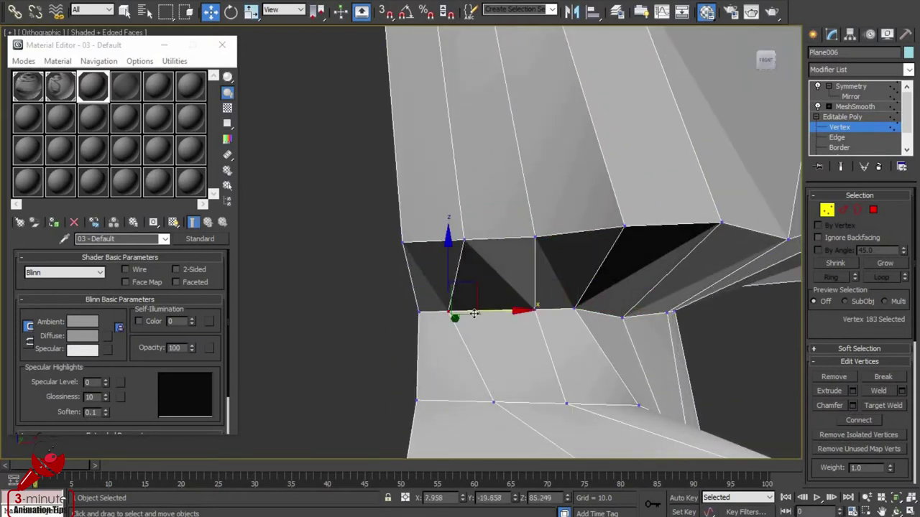
pyautogui.scroll(-3, 639, 335)
pyautogui.click(639, 335)
# Step: Check the mirrored, smoothed head, then select a mouth polygon on the base mesh
pyautogui.click(851, 86)
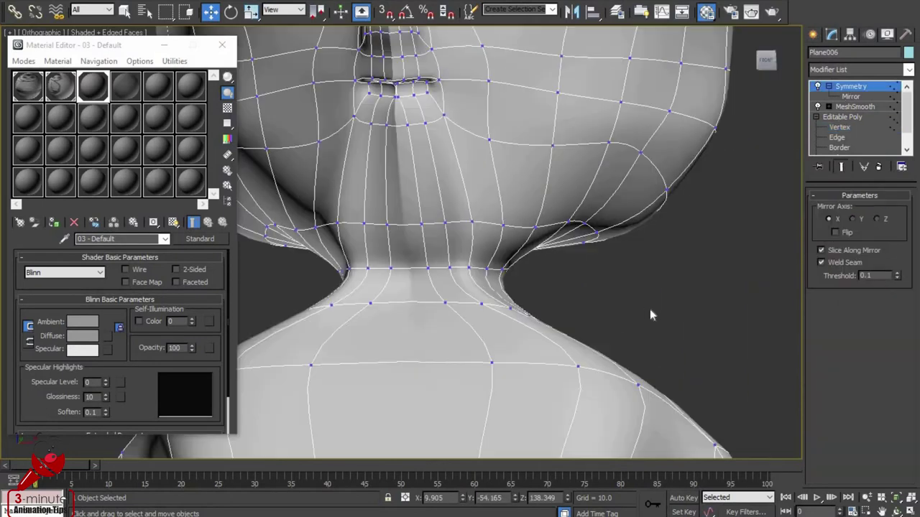
pyautogui.scroll(-2, 650, 309)
pyautogui.scroll(-3, 666, 322)
pyautogui.scroll(5, 413, 376)
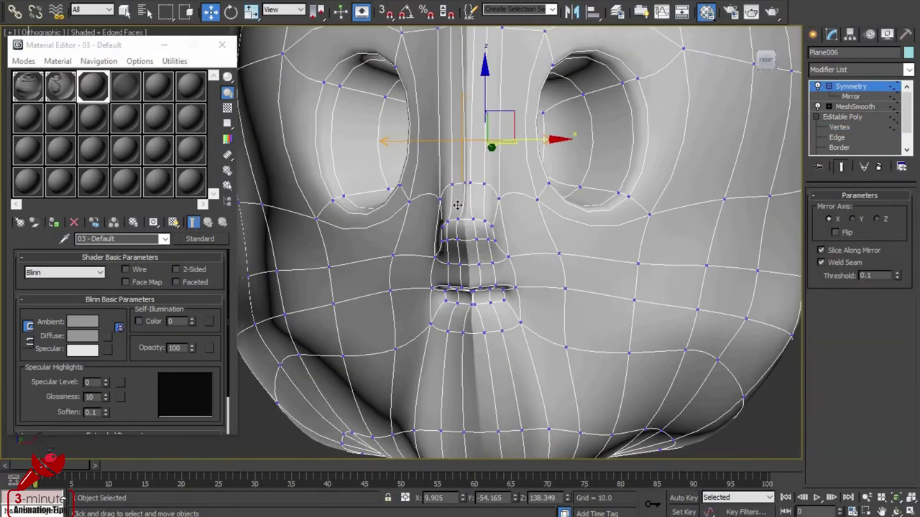
pyautogui.scroll(3, 413, 377)
pyautogui.click(839, 139)
pyautogui.press('4')
pyautogui.click(607, 310)
# Step: Connect the mouth edge ring with 2 new edge loops
pyautogui.press('2')
pyautogui.click(558, 319)
pyautogui.hotkey('alt', 'l')
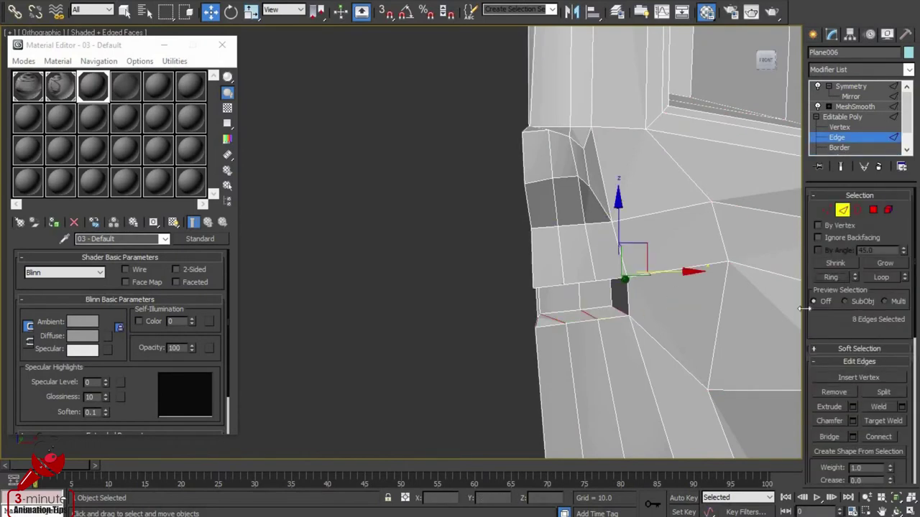
pyautogui.hotkey('ctrl', 'shift', 'e')
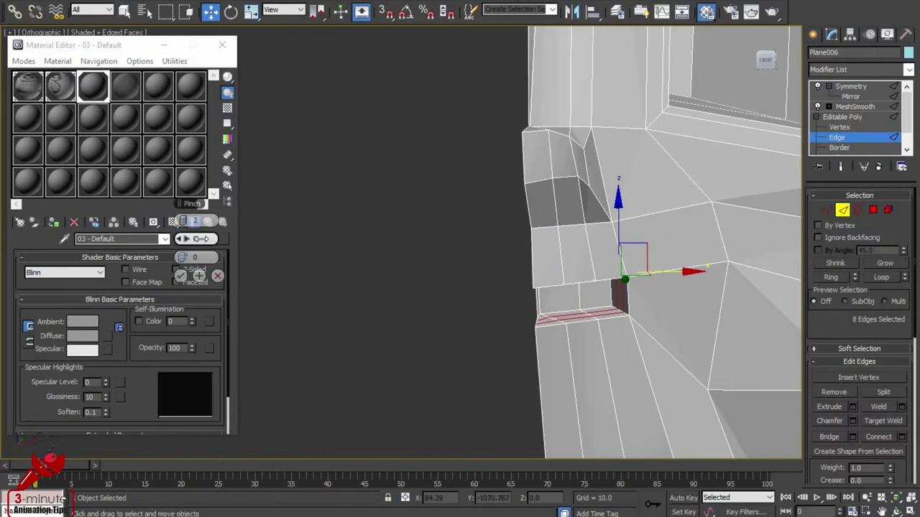
pyautogui.moveTo(194, 239); pyautogui.dragTo(328, 238)
pyautogui.click(180, 274)
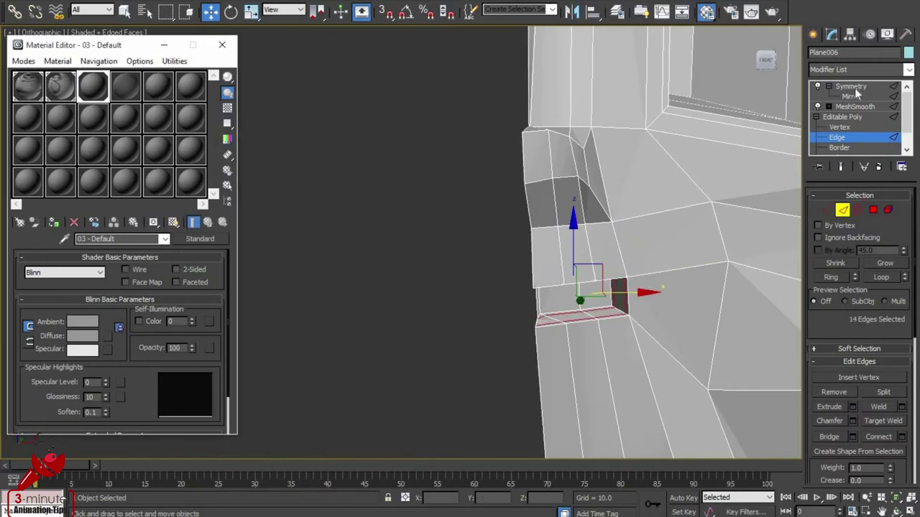
# Step: Inspect the mirrored, smoothed face from a side perspective
pyautogui.click(855, 87)
pyautogui.scroll(-3, 582, 286)
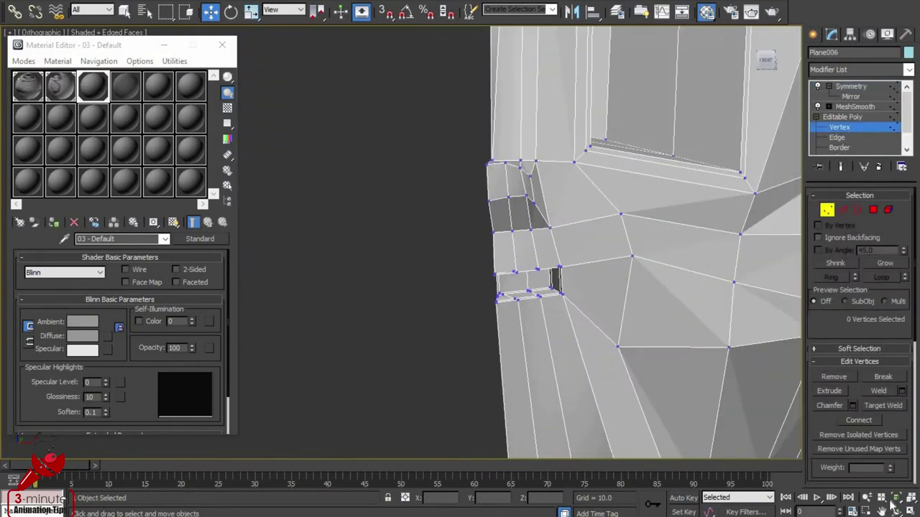
pyautogui.click(896, 509)
pyautogui.moveTo(433, 219)
pyautogui.mouseDown()
pyautogui.moveTo(472, 263)
pyautogui.moveTo(304, 79)
pyautogui.mouseUp()
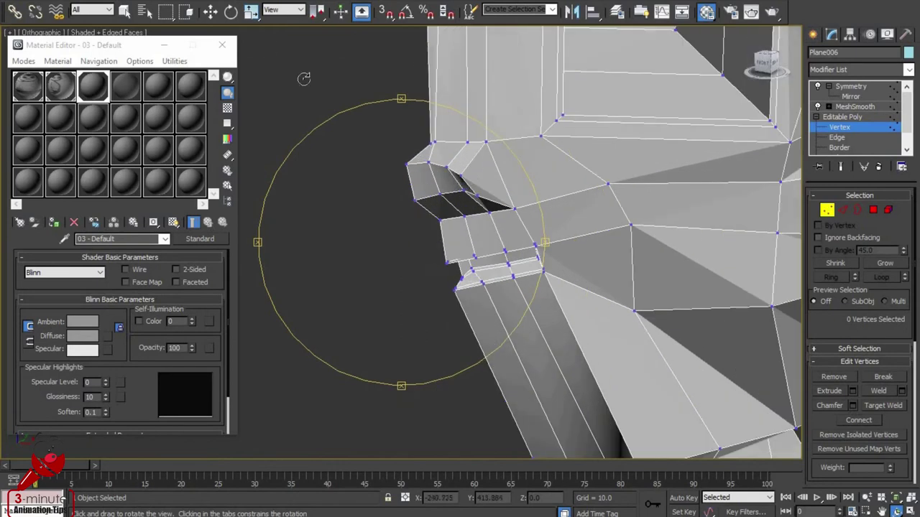
pyautogui.rightClick(365, 151)
pyautogui.click(471, 193)
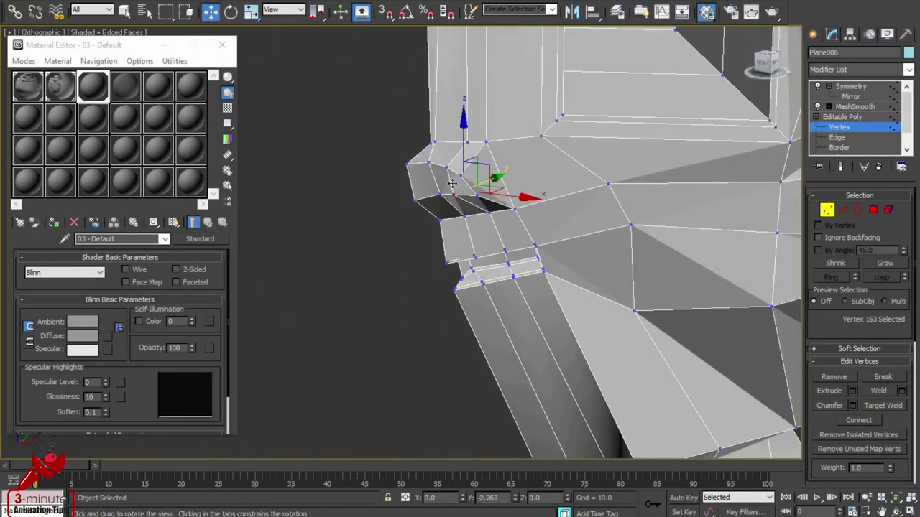
# Step: Reposition the mouth vertex and the nose-mouth corner vertex
pyautogui.moveTo(452, 184); pyautogui.dragTo(469, 189)
pyautogui.click(476, 194)
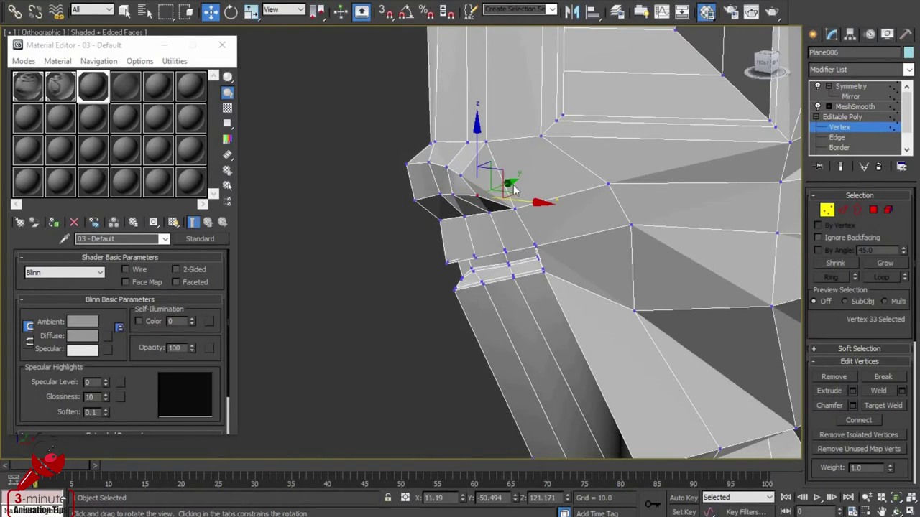
pyautogui.click(516, 209)
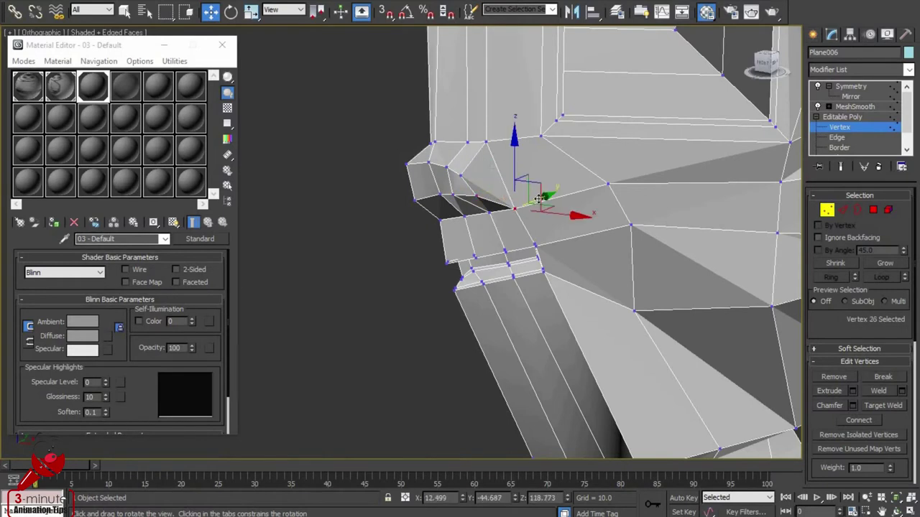
pyautogui.click(477, 195)
pyautogui.moveTo(500, 167); pyautogui.dragTo(517, 178)
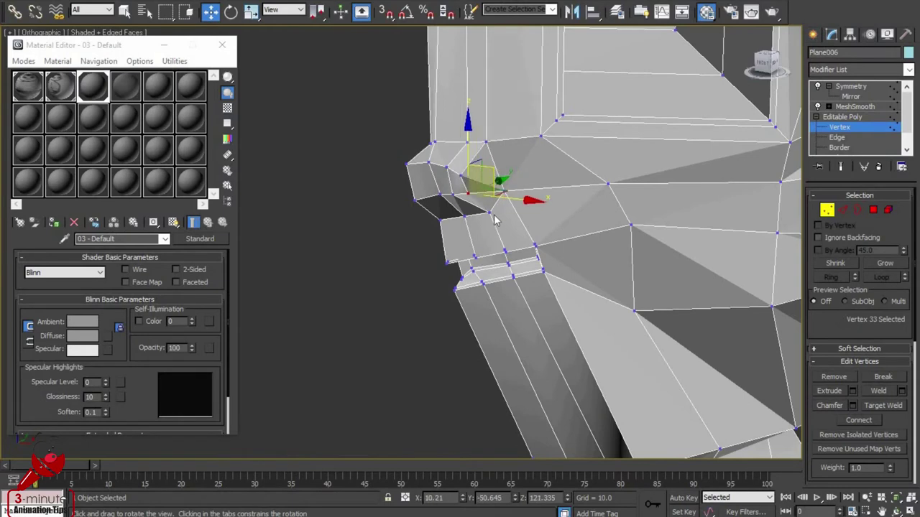
# Step: Raise the nostril vertex and shift the lower nose vertices left, then pick a nose edge
pyautogui.scroll(4, 504, 173)
pyautogui.moveTo(583, 177)
pyautogui.mouseDown(button='middle')
pyautogui.moveTo(400, 269)
pyautogui.moveTo(456, 301)
pyautogui.mouseUp(button='middle')
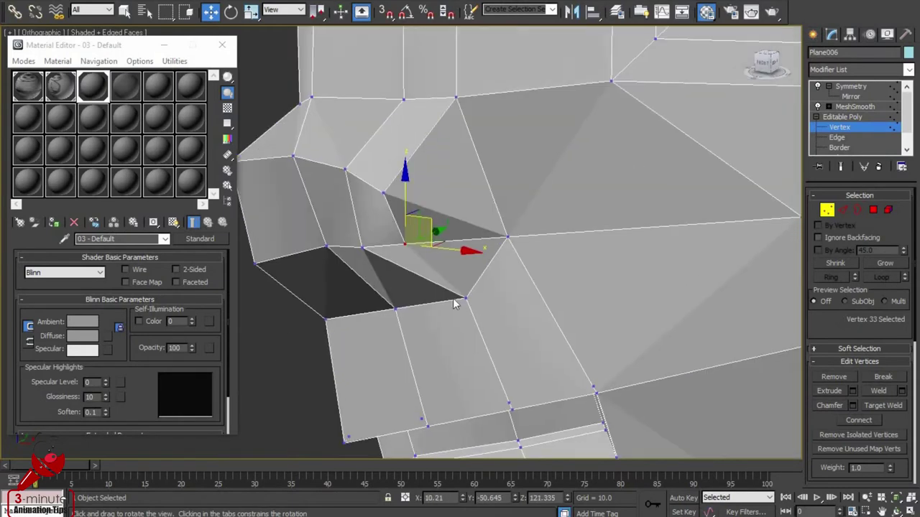
pyautogui.click(383, 193)
pyautogui.moveTo(404, 170); pyautogui.dragTo(410, 140)
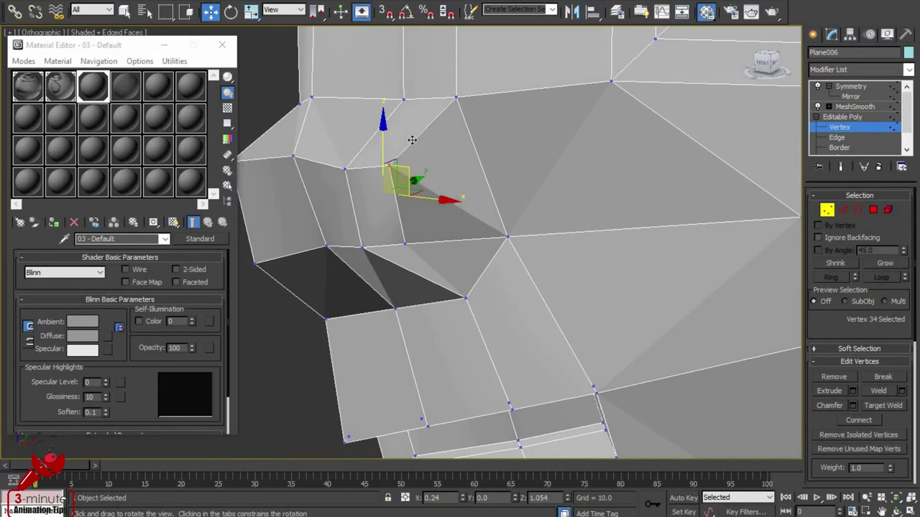
pyautogui.click(466, 297)
pyautogui.moveTo(495, 299); pyautogui.dragTo(472, 301)
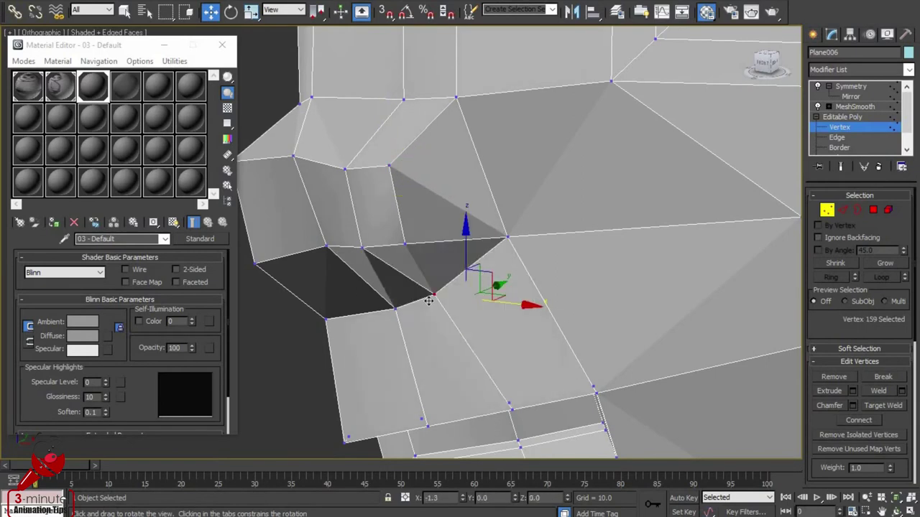
pyautogui.click(364, 248)
pyautogui.click(395, 309)
pyautogui.moveTo(441, 329); pyautogui.dragTo(421, 328)
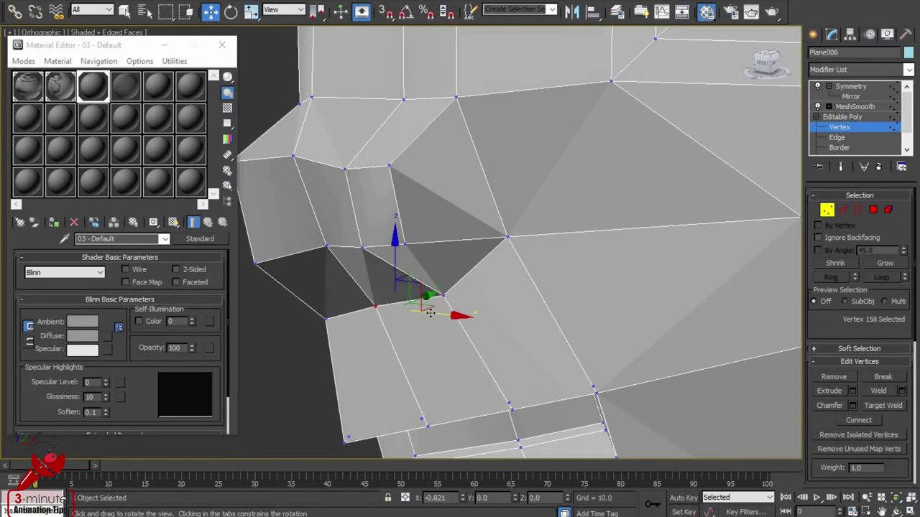
pyautogui.click(439, 309)
pyautogui.click(843, 210)
pyautogui.click(455, 239)
# Step: Connect the nose edge ring with a new edge loop
pyautogui.click(823, 278)
pyautogui.click(903, 439)
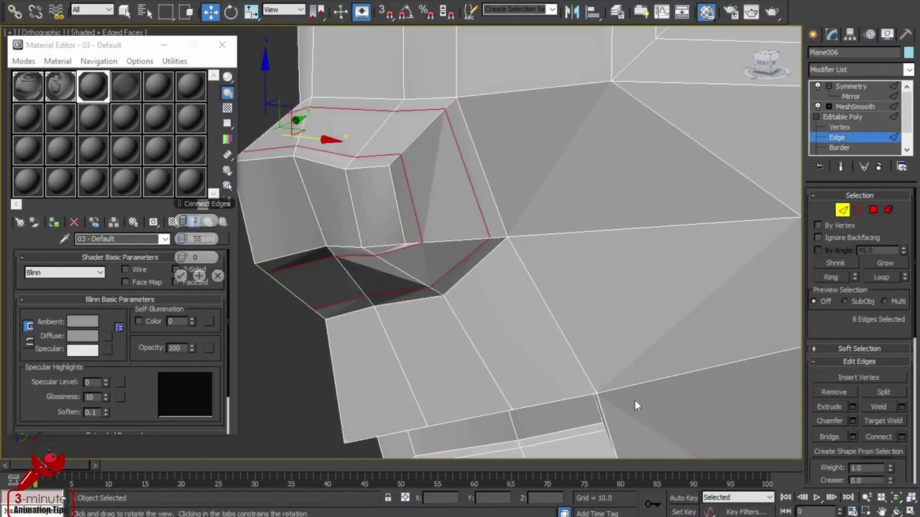
pyautogui.click(181, 275)
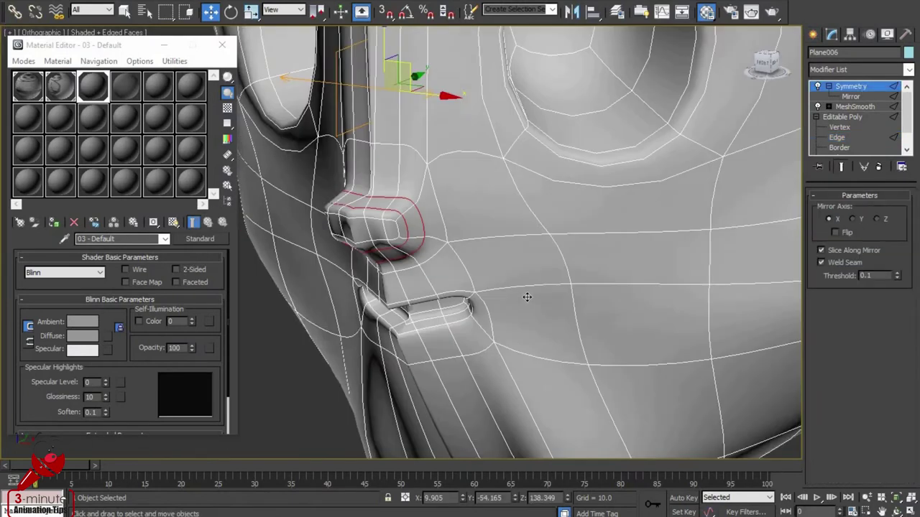
# Step: Orbit around the smoothed head to check the tightened nose
pyautogui.click(289, 333)
pyautogui.scroll(-3, 294, 327)
pyautogui.click(897, 512)
pyautogui.moveTo(460, 238)
pyautogui.mouseDown()
pyautogui.moveTo(511, 238)
pyautogui.moveTo(499, 270)
pyautogui.mouseUp()
pyautogui.scroll(5, 464, 146)
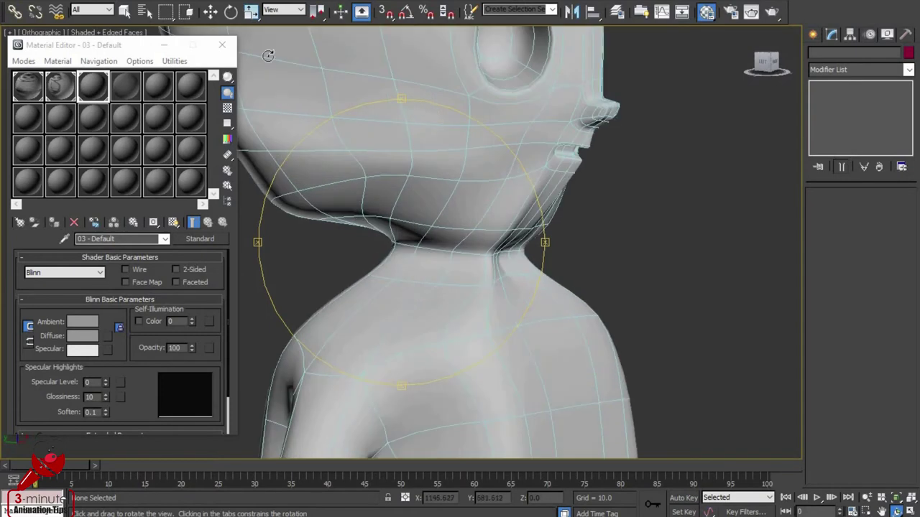
pyautogui.press('w')
pyautogui.click(602, 113)
# Step: Zoom in and return to Edge editing on the base mesh
pyautogui.scroll(2, 611, 165)
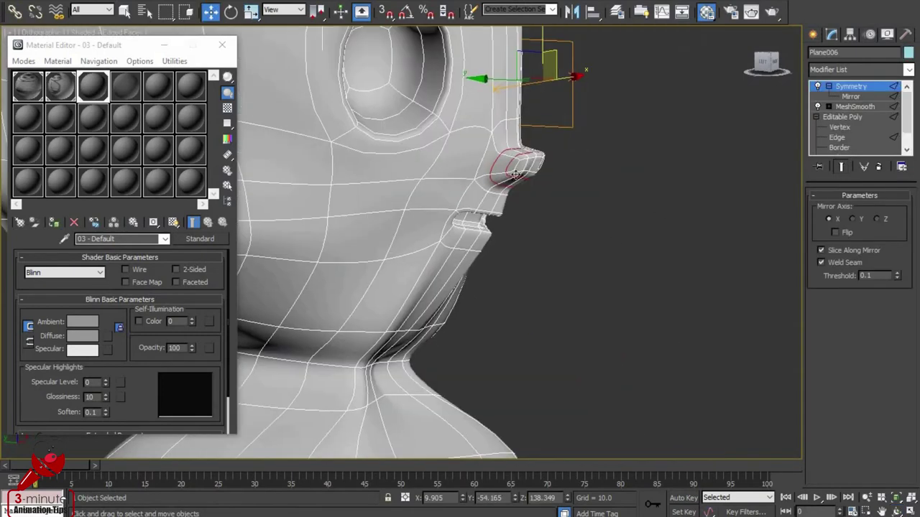
pyautogui.scroll(2, 587, 202)
pyautogui.scroll(2, 587, 202)
pyautogui.scroll(2, 594, 202)
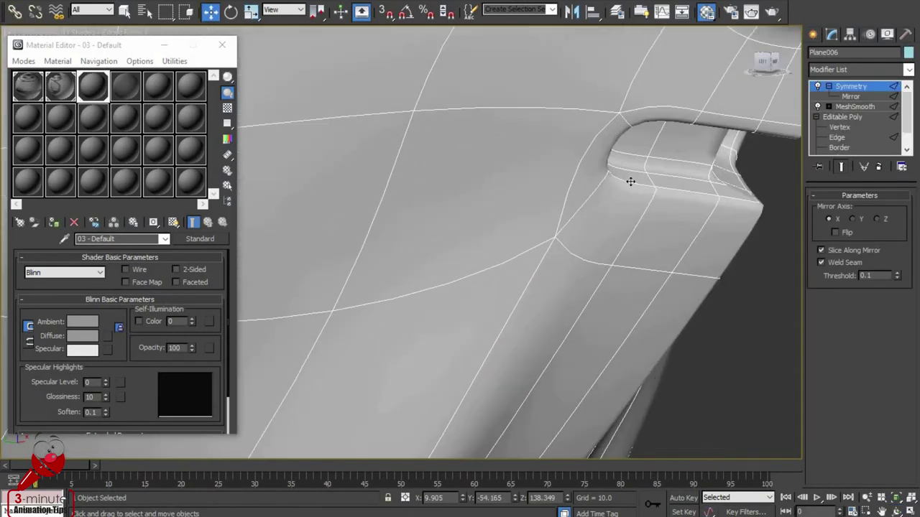
pyautogui.click(838, 127)
pyautogui.click(837, 137)
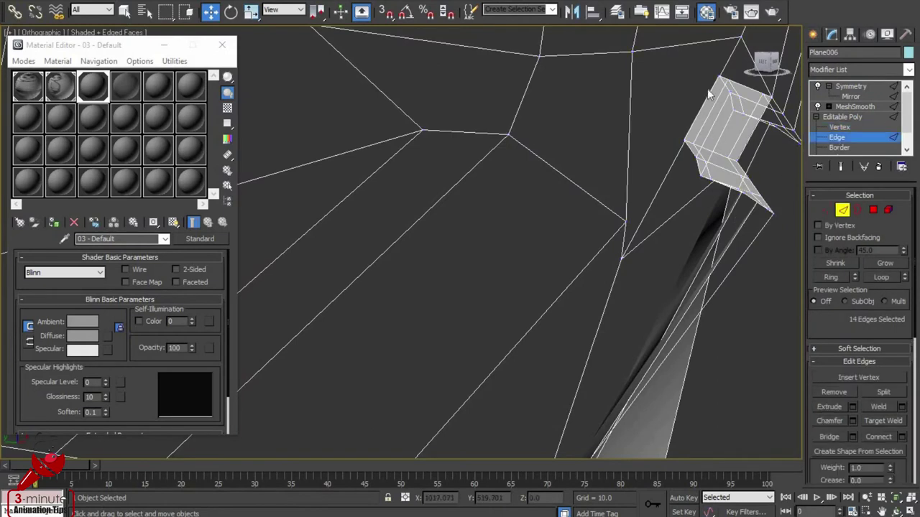
# Step: Orbit around the neck and preview the mirrored, smoothed head
pyautogui.scroll(-3, 522, 188)
pyautogui.scroll(-3, 562, 287)
pyautogui.scroll(3, 425, 257)
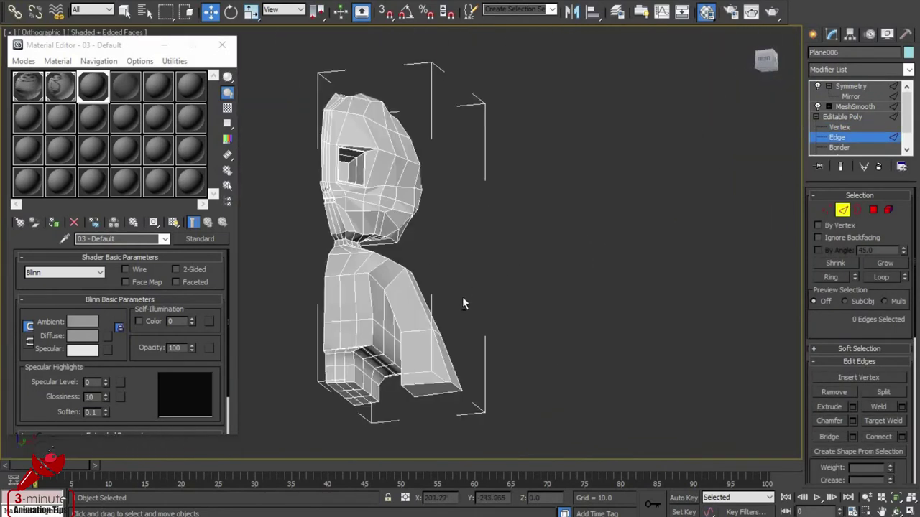
pyautogui.scroll(3, 462, 302)
pyautogui.scroll(3, 279, 167)
pyautogui.scroll(3, 541, 308)
pyautogui.scroll(2, 541, 308)
pyautogui.moveTo(564, 297); pyautogui.dragTo(565, 324, button='middle')
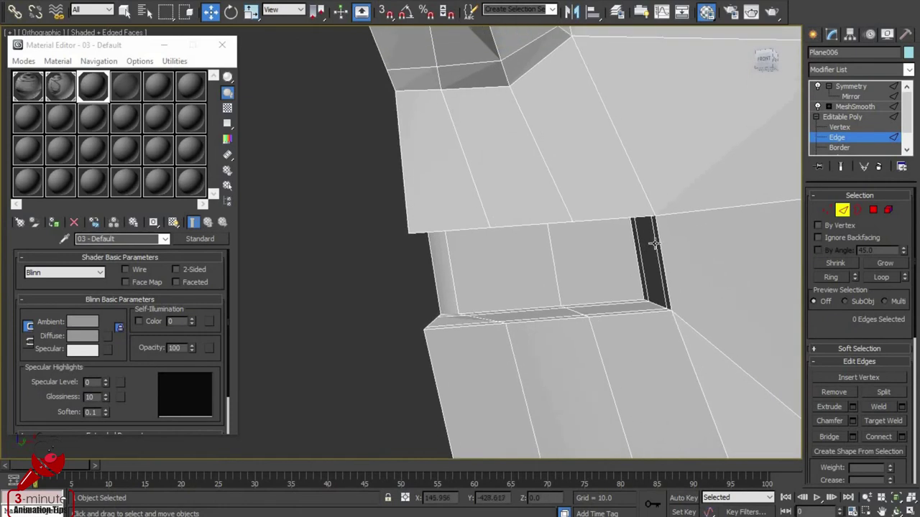
pyautogui.keyDown('alt'); pyautogui.moveTo(563, 177); pyautogui.dragTo(519, 198, button='middle'); pyautogui.keyUp('alt')
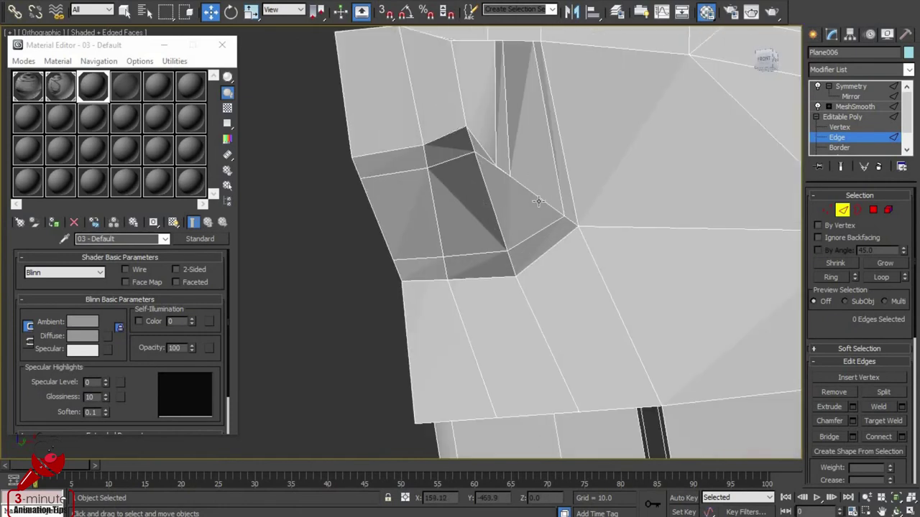
pyautogui.click(850, 86)
pyautogui.scroll(-3, 657, 181)
pyautogui.scroll(-2, 530, 143)
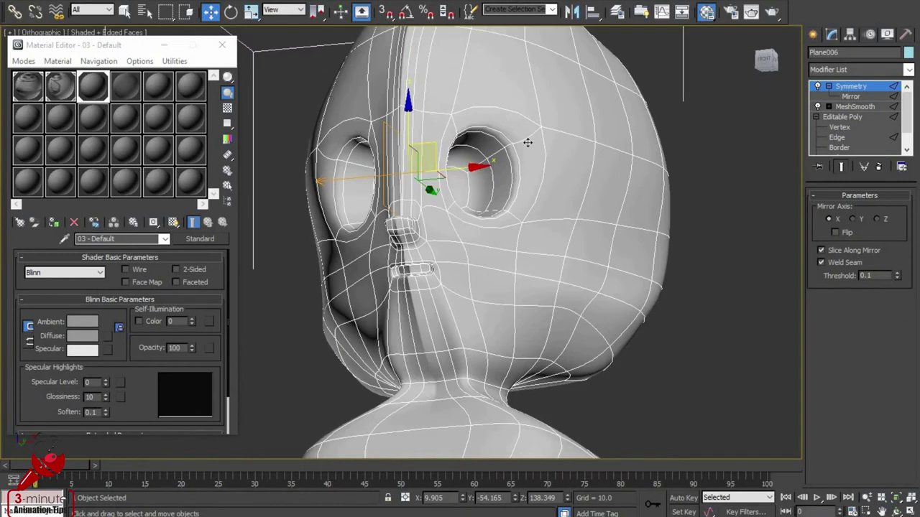
pyautogui.scroll(5, 685, 164)
# Step: Select the eye socket rim's edge ring and Connect it to add a supporting loop
pyautogui.click(836, 137)
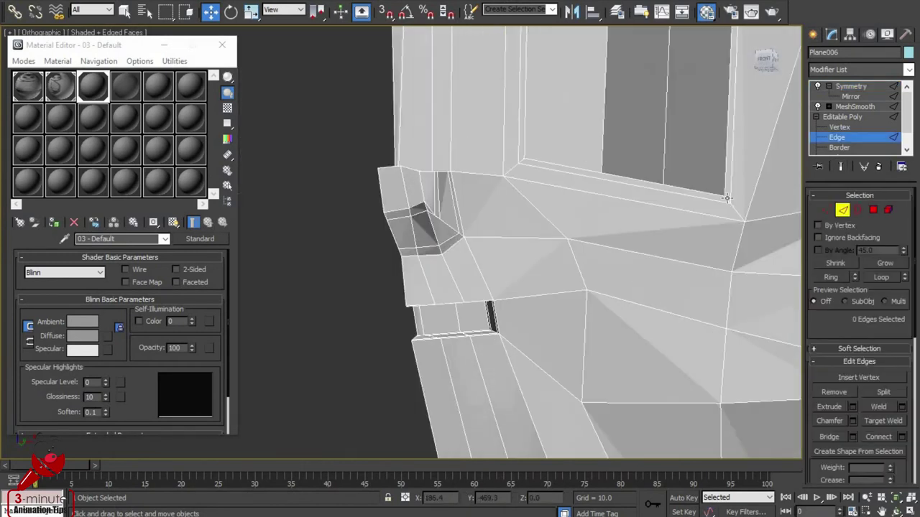
pyautogui.scroll(3, 695, 268)
pyautogui.keyDown('alt'); pyautogui.moveTo(606, 148); pyautogui.dragTo(571, 128, button='middle'); pyautogui.keyUp('alt')
pyautogui.click(572, 128)
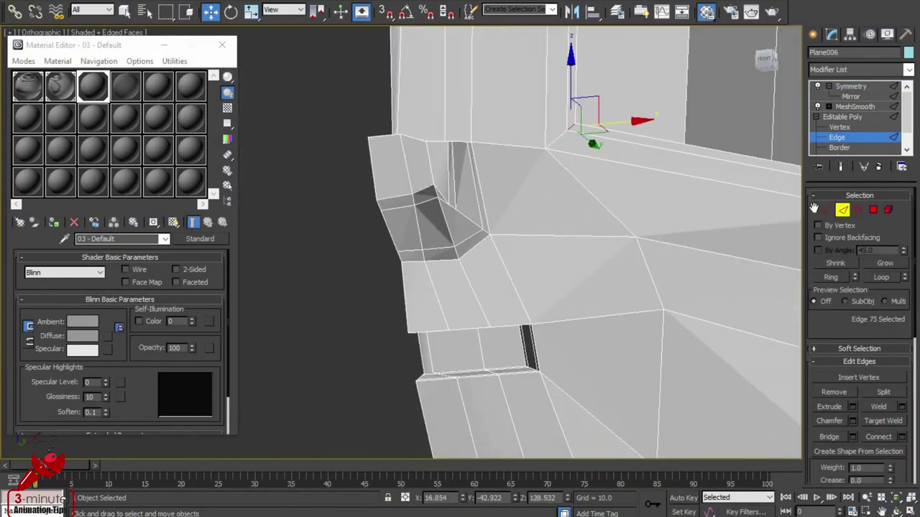
pyautogui.click(832, 279)
pyautogui.scroll(-2, 677, 217)
pyautogui.scroll(-3, 677, 217)
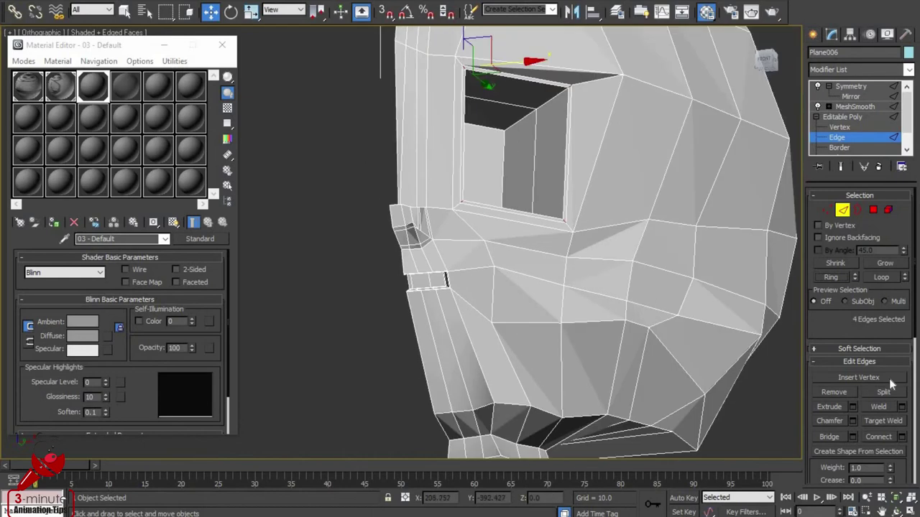
pyautogui.click(903, 436)
pyautogui.click(181, 276)
# Step: Check the new eye socket loop on the mirrored Symmetry result
pyautogui.scroll(3, 403, 243)
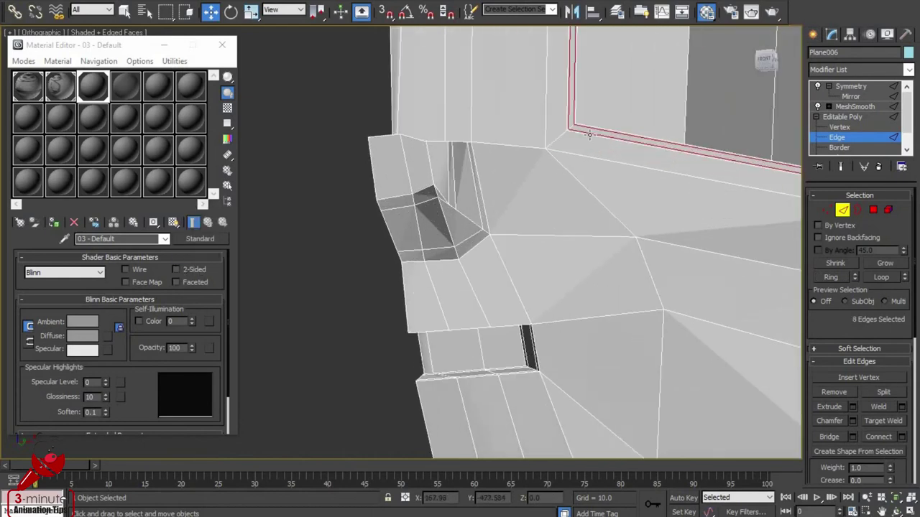
pyautogui.scroll(2, 403, 244)
pyautogui.click(851, 87)
pyautogui.scroll(-3, 673, 185)
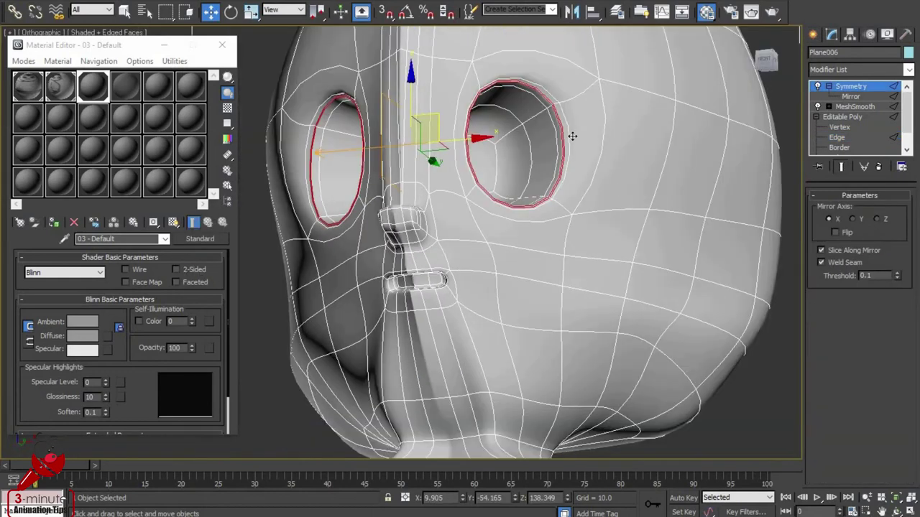
pyautogui.scroll(2, 574, 128)
pyautogui.scroll(-3, 438, 165)
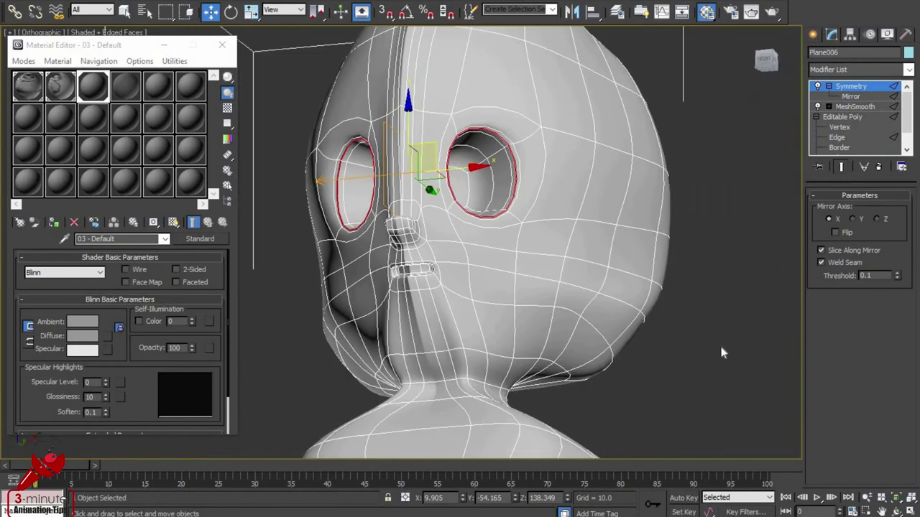
pyautogui.click(723, 353)
pyautogui.scroll(3, 561, 194)
pyautogui.scroll(-3, 562, 194)
# Step: Review the MeshSmooth settings and judge the smoothed head with it deselected
pyautogui.click(626, 230)
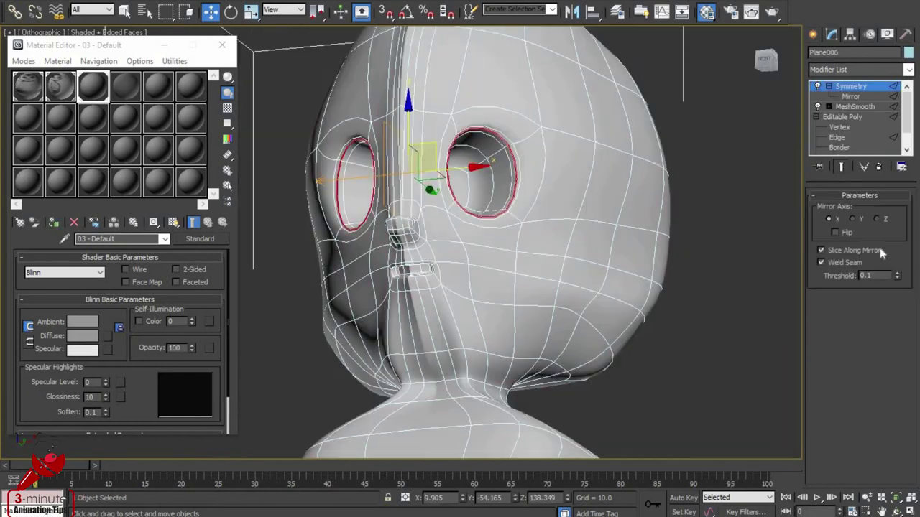
pyautogui.click(855, 107)
pyautogui.click(723, 258)
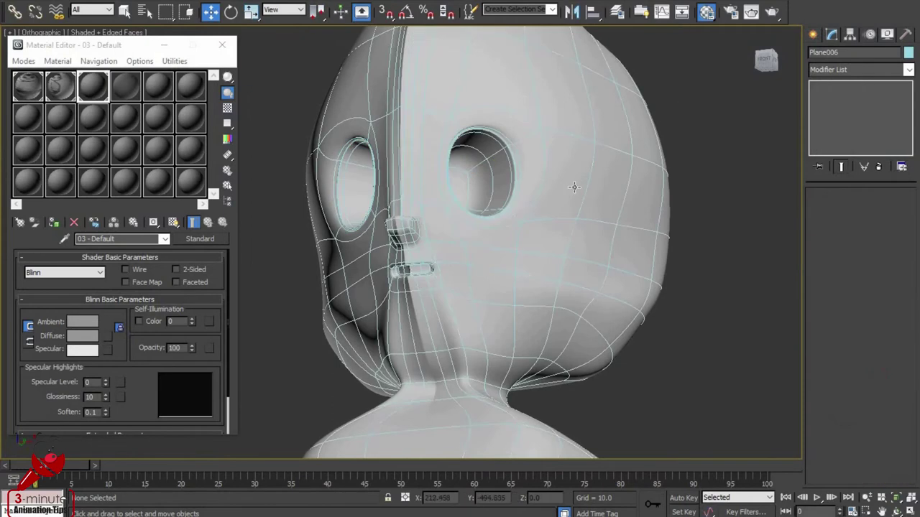
pyautogui.scroll(3, 575, 187)
pyautogui.click(584, 192)
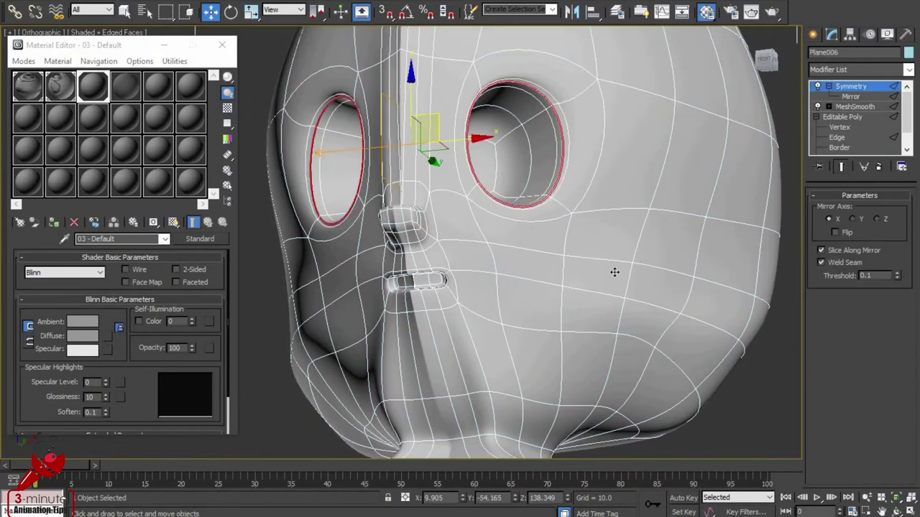
pyautogui.scroll(-4, 614, 273)
pyautogui.click(623, 362)
pyautogui.hotkey('ctrl', 'r')
pyautogui.moveTo(430, 233)
pyautogui.mouseDown()
pyautogui.moveTo(235, 206)
pyautogui.moveTo(335, 195)
pyautogui.moveTo(447, 236)
pyautogui.moveTo(693, 245)
pyautogui.moveTo(731, 189)
pyautogui.moveTo(807, 214)
pyautogui.moveTo(380, 217)
pyautogui.moveTo(517, 221)
pyautogui.mouseUp()
pyautogui.press('f')
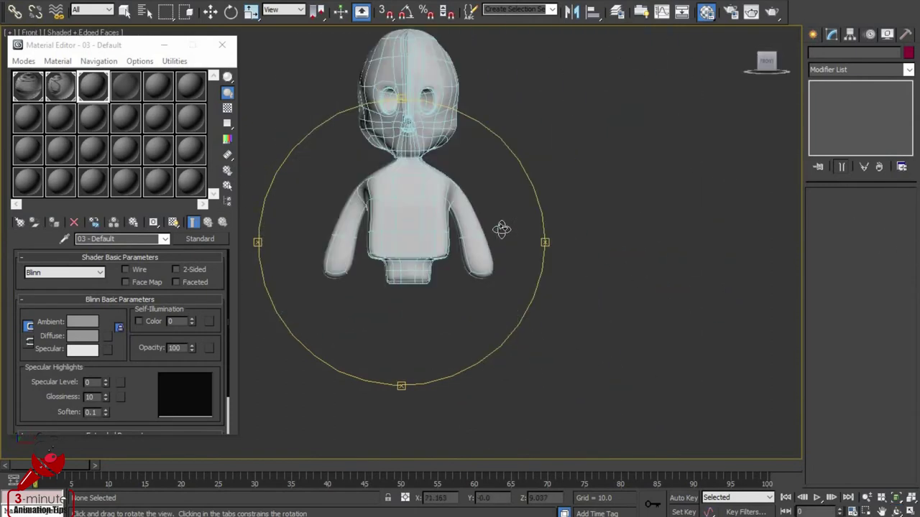
pyautogui.press('l')
pyautogui.press('w')
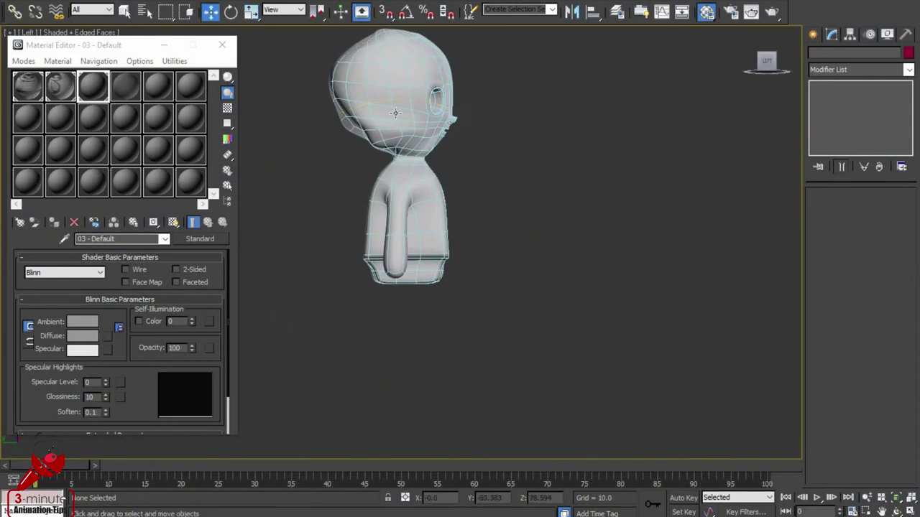
pyautogui.click(403, 216)
pyautogui.click(863, 127)
pyautogui.hotkey('ctrl', 'a')
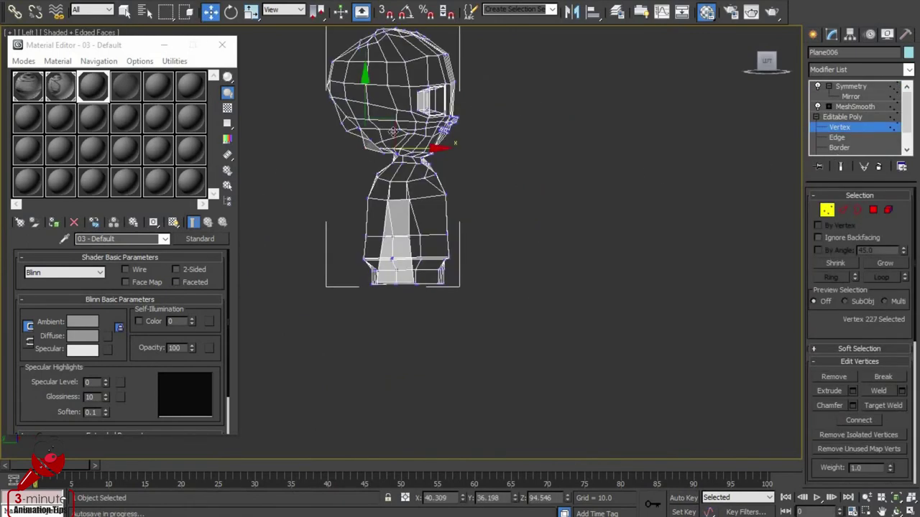
pyautogui.scroll(2, 398, 115)
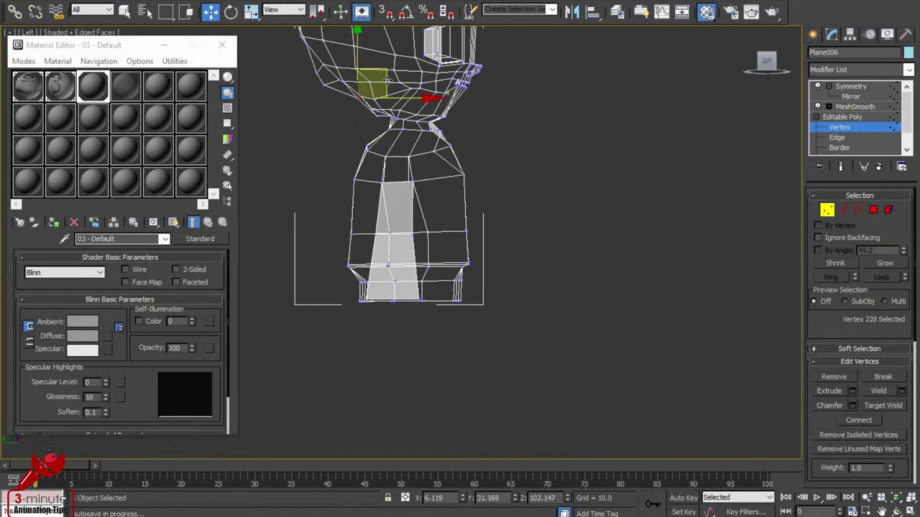
pyautogui.keyDown('alt'); pyautogui.click(350, 109); pyautogui.keyUp('alt')
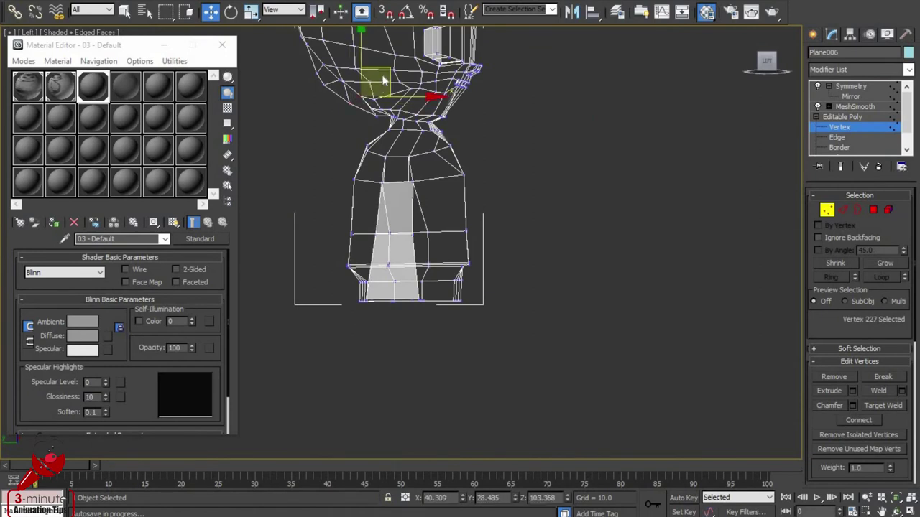
pyautogui.press('F3')
pyautogui.click(851, 86)
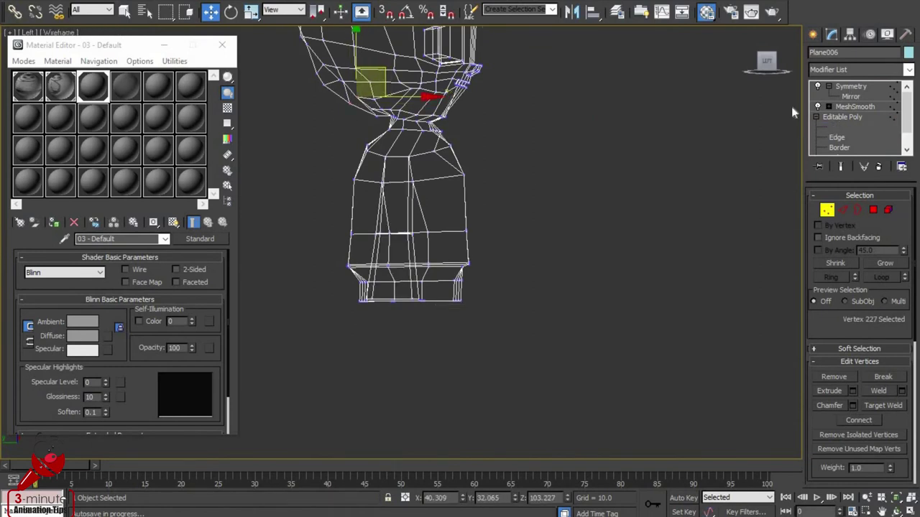
pyautogui.click(550, 191)
pyautogui.press('z')
pyautogui.press('F3')
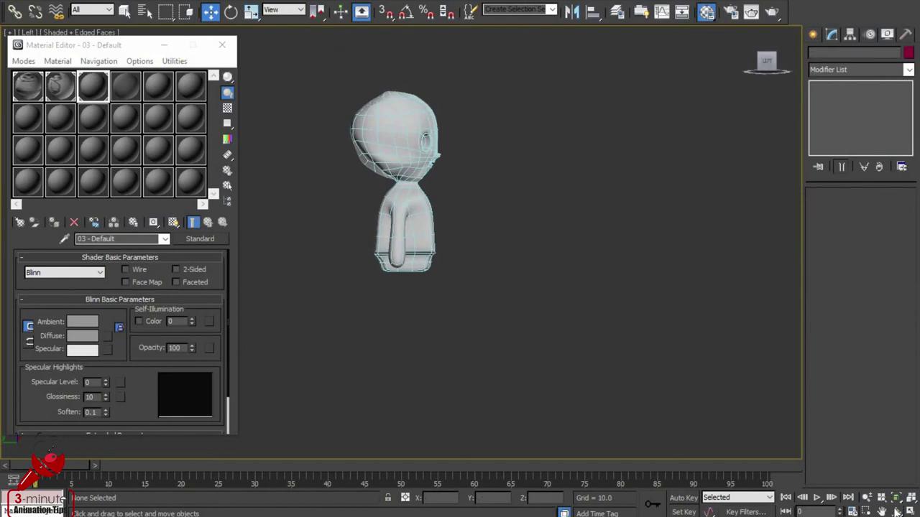
pyautogui.click(896, 511)
pyautogui.moveTo(345, 274)
pyautogui.mouseDown()
pyautogui.moveTo(314, 314)
pyautogui.moveTo(382, 194)
pyautogui.moveTo(487, 148)
pyautogui.mouseUp()
pyautogui.scroll(4, 728, 427)
pyautogui.moveTo(661, 218); pyautogui.dragTo(452, 232, button='middle')
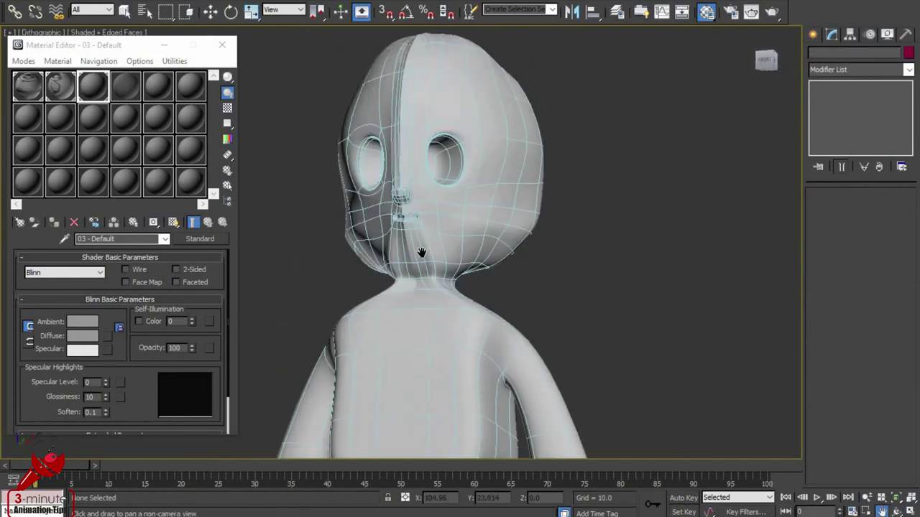
pyautogui.scroll(5, 451, 232)
pyautogui.scroll(-3, 451, 232)
pyautogui.scroll(4, 451, 232)
pyautogui.scroll(3, 451, 232)
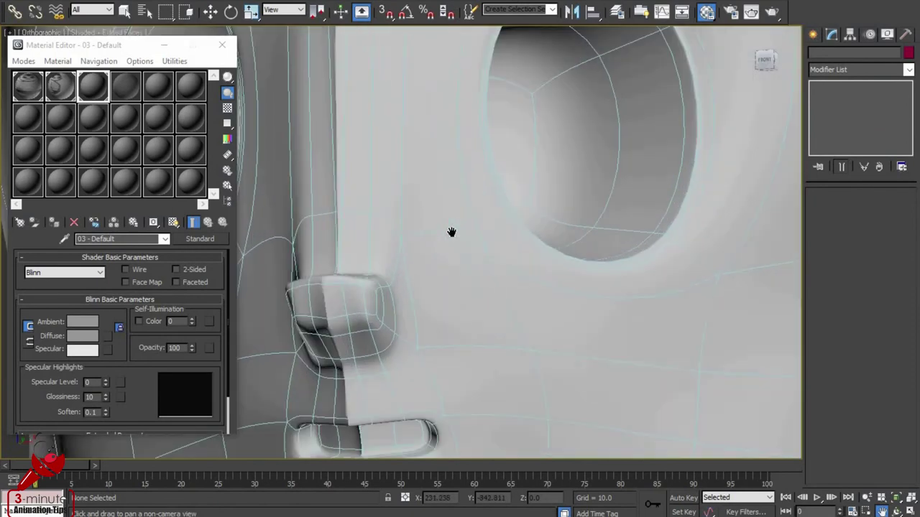
pyautogui.scroll(-7, 451, 232)
pyautogui.click(897, 512)
pyautogui.moveTo(467, 255)
pyautogui.mouseDown()
pyautogui.moveTo(517, 261)
pyautogui.moveTo(573, 232)
pyautogui.moveTo(457, 258)
pyautogui.moveTo(386, 156)
pyautogui.mouseUp()
# Step: Orbit to a side view of the face and enter the Editable Poly Vertex level
pyautogui.press('w')
pyautogui.click(392, 160)
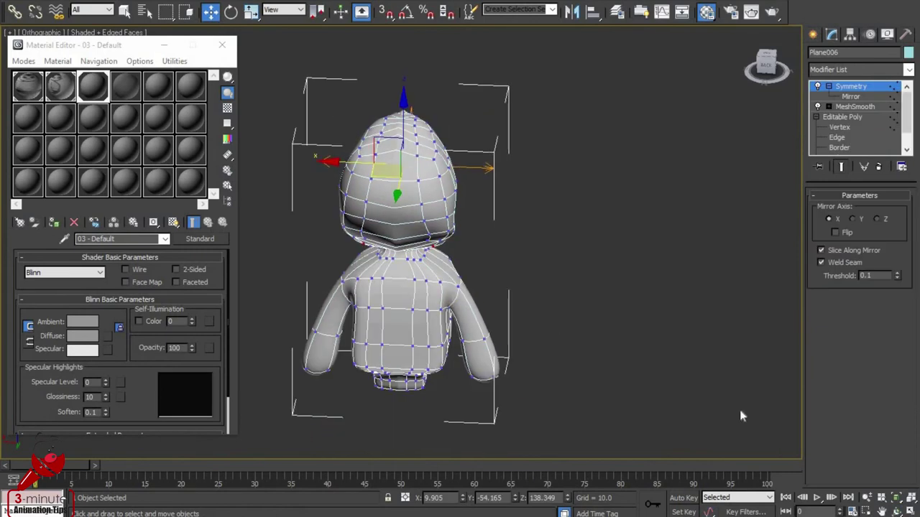
pyautogui.hotkey('ctrl', 'r')
pyautogui.moveTo(727, 412)
pyautogui.mouseDown()
pyautogui.moveTo(310, 332)
pyautogui.moveTo(600, 341)
pyautogui.moveTo(667, 214)
pyautogui.mouseUp()
pyautogui.scroll(5, 565, 211)
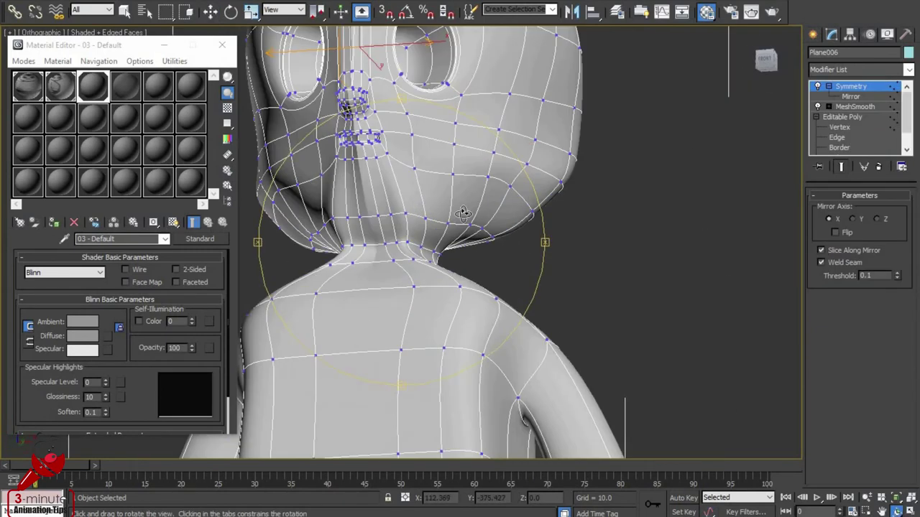
pyautogui.moveTo(566, 210)
pyautogui.mouseDown()
pyautogui.moveTo(646, 230)
pyautogui.moveTo(865, 176)
pyautogui.mouseUp()
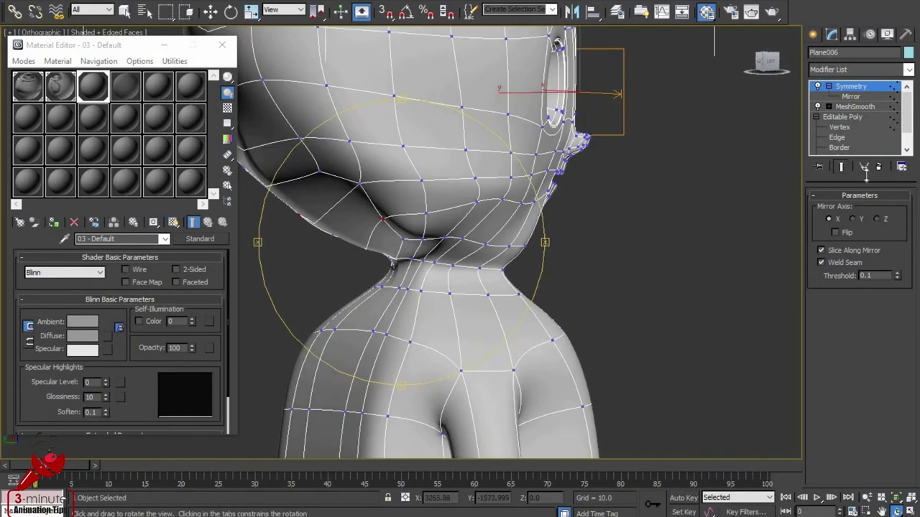
pyautogui.click(839, 127)
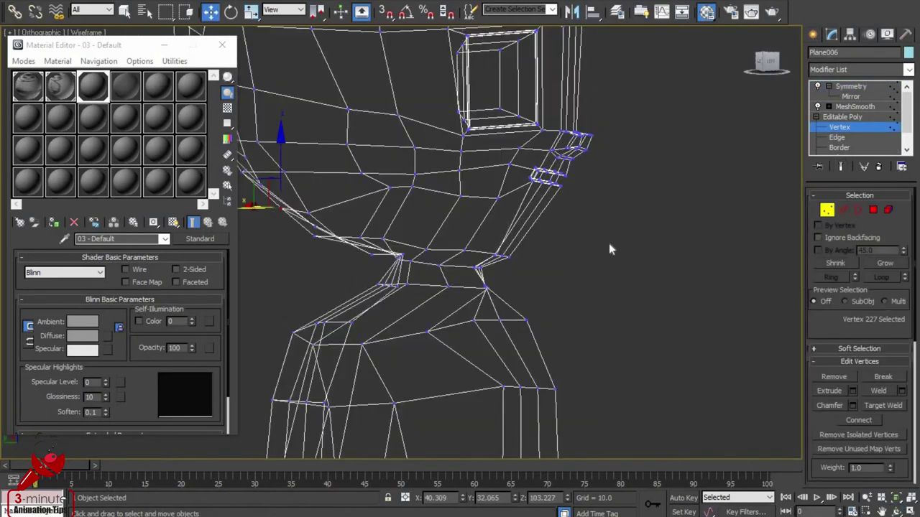
pyautogui.scroll(-5, 609, 247)
pyautogui.click(897, 512)
pyautogui.moveTo(503, 244)
pyautogui.mouseDown()
pyautogui.moveTo(443, 239)
pyautogui.moveTo(687, 337)
pyautogui.mouseUp()
pyautogui.scroll(5, 443, 239)
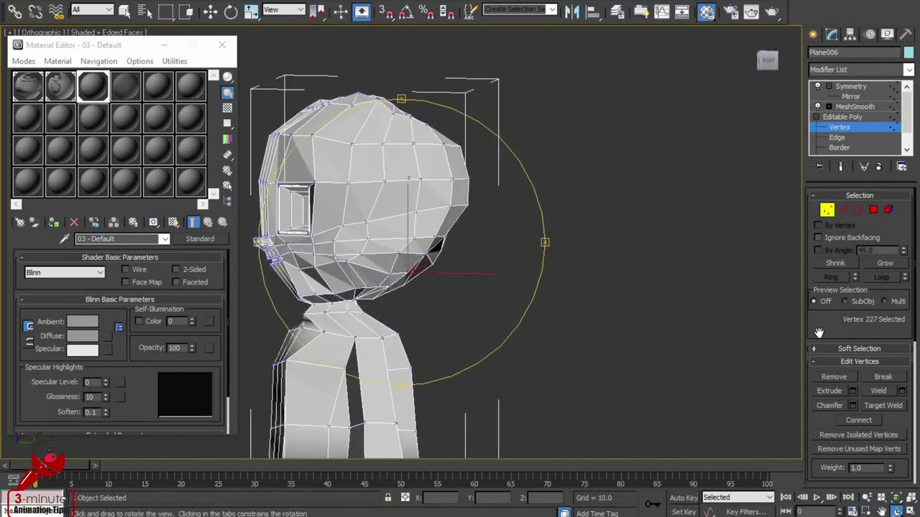
pyautogui.moveTo(819, 332); pyautogui.dragTo(777, 14)
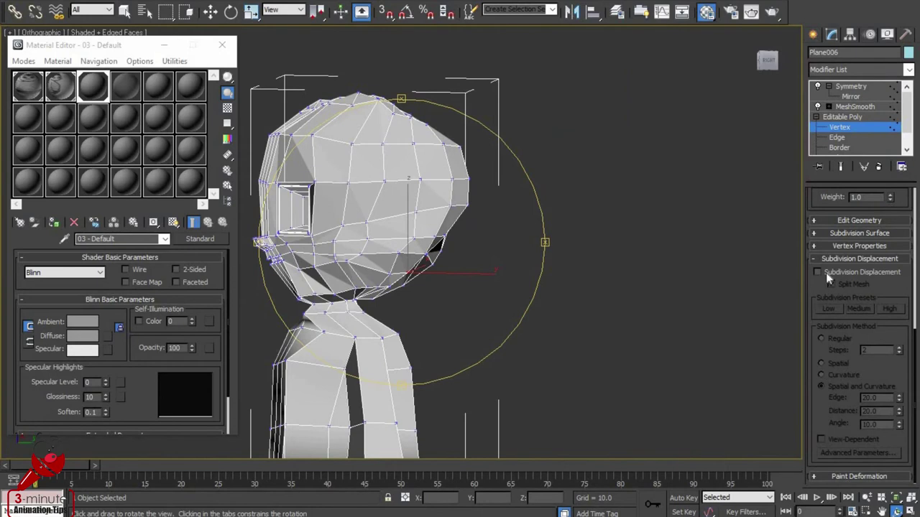
# Step: Brush a Push/Pull Paint Deformation stroke over the jaw vertices
pyautogui.scroll(5, 834, 330)
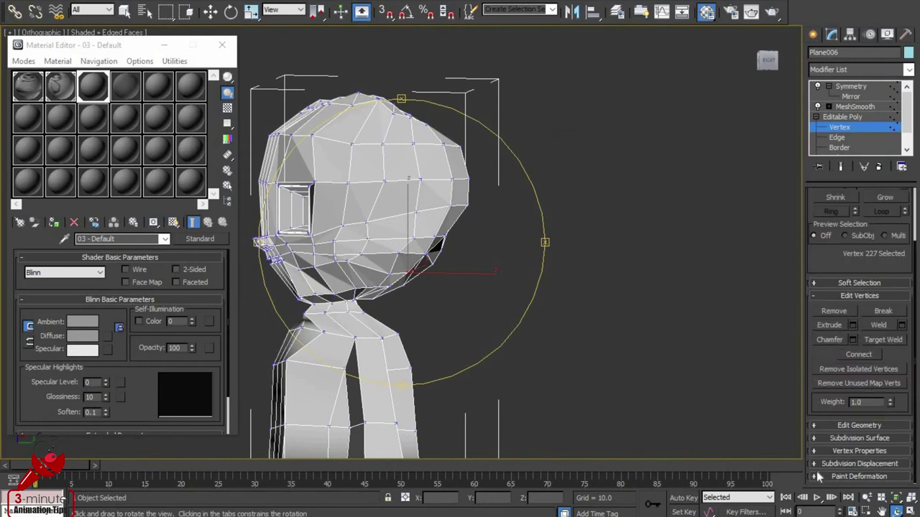
pyautogui.click(819, 477)
pyautogui.click(834, 314)
pyautogui.moveTo(402, 256); pyautogui.dragTo(393, 247)
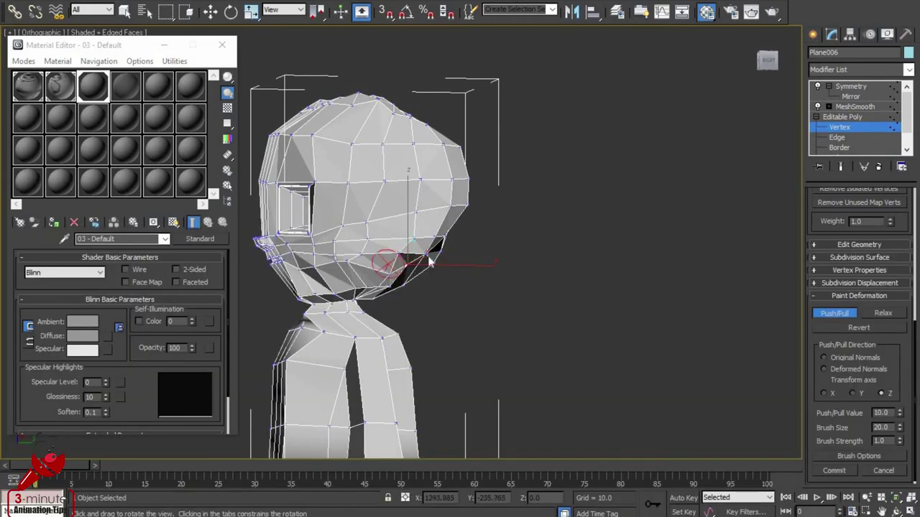
# Step: Collapse the Symmetry and MeshSmooth modifiers into one Editable Poly with Collapse All
pyautogui.moveTo(409, 262); pyautogui.dragTo(399, 288)
pyautogui.click(846, 87)
pyautogui.rightClick(847, 86)
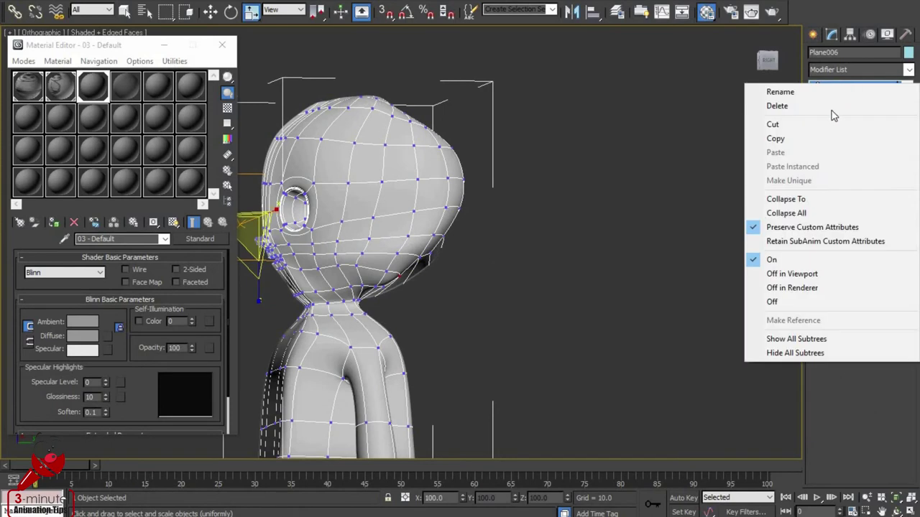
pyautogui.click(787, 210)
pyautogui.click(523, 283)
pyautogui.scroll(2, 481, 282)
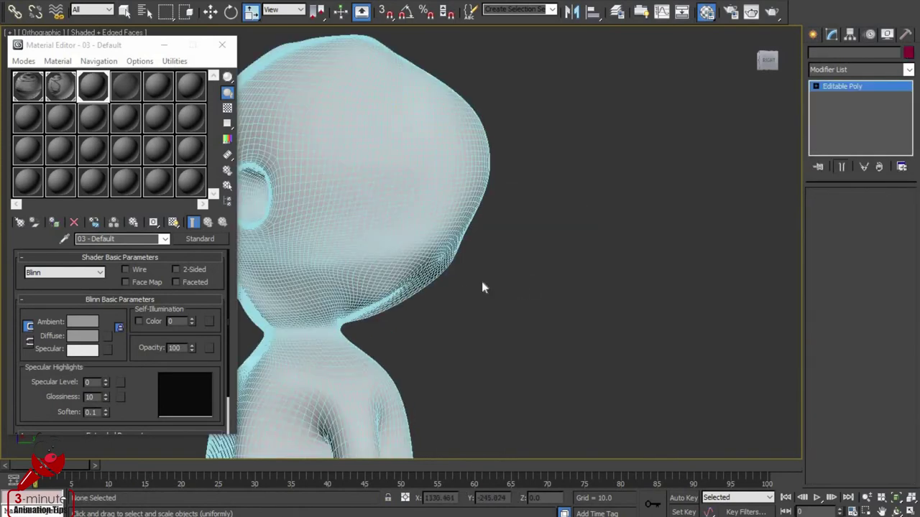
# Step: Enable Paint Deformation Push/Pull and sculpt the chin and neck area
pyautogui.click(850, 475)
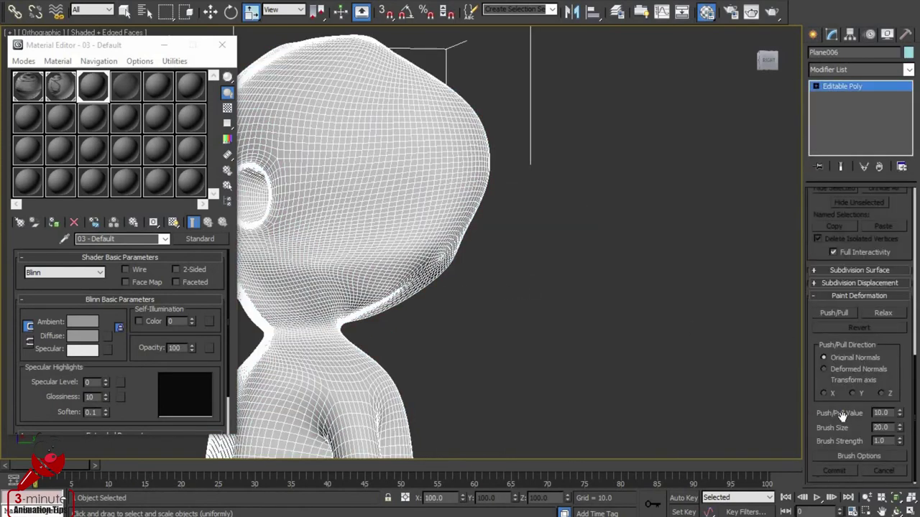
pyautogui.click(835, 314)
pyautogui.moveTo(444, 257); pyautogui.dragTo(325, 378)
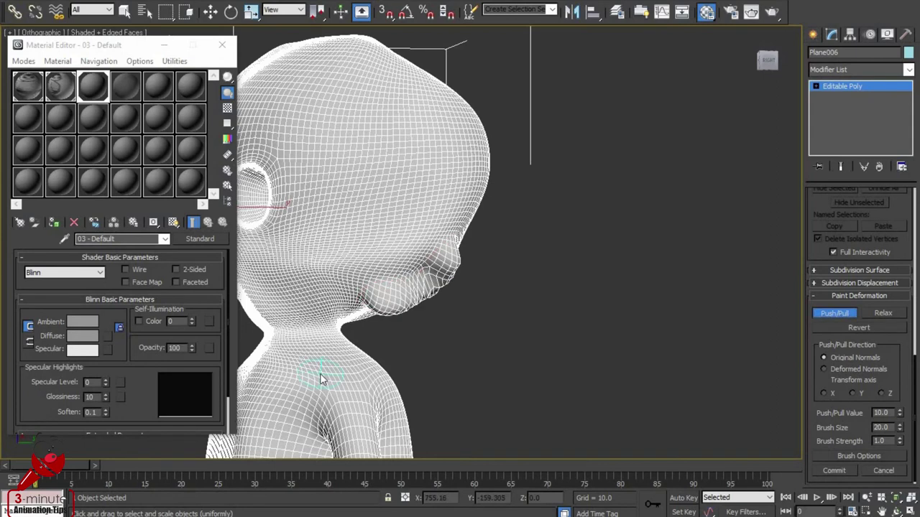
pyautogui.scroll(2, 609, 410)
pyautogui.scroll(-3, 505, 312)
pyautogui.moveTo(505, 312)
pyautogui.keyDown('alt'); pyautogui.mouseDown(button='middle')
pyautogui.moveTo(618, 333)
pyautogui.moveTo(516, 317)
pyautogui.moveTo(484, 302)
pyautogui.moveTo(380, 302)
pyautogui.moveTo(431, 284)
pyautogui.moveTo(489, 302)
pyautogui.mouseUp(button='middle'); pyautogui.keyUp('alt')
pyautogui.scroll(3, 372, 274)
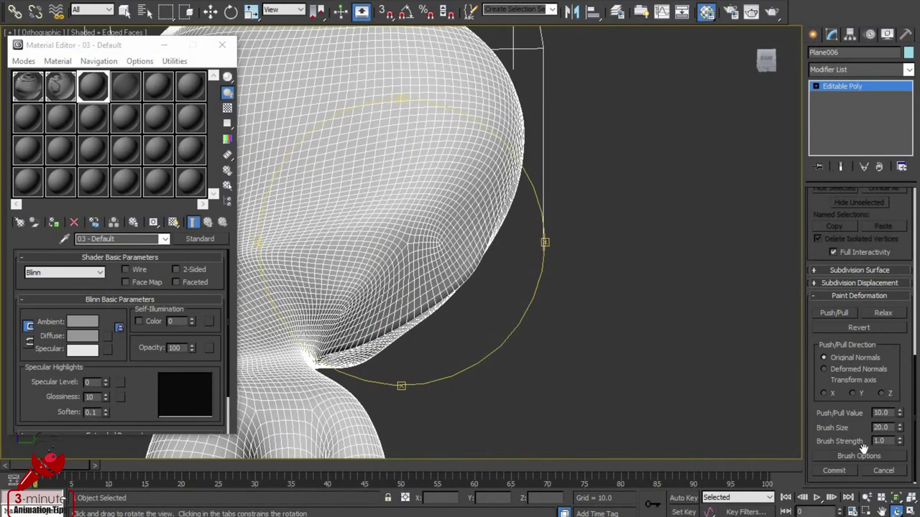
# Step: Push/pull a deepened crease across the head's cheek
pyautogui.click(833, 314)
pyautogui.write('1')
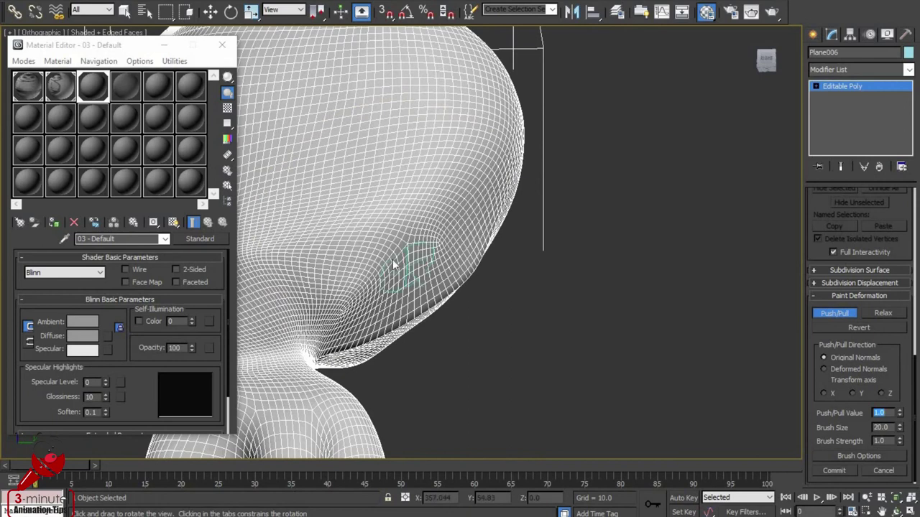
pyautogui.moveTo(437, 246)
pyautogui.mouseDown()
pyautogui.moveTo(396, 283)
pyautogui.moveTo(405, 273)
pyautogui.moveTo(444, 302)
pyautogui.moveTo(410, 304)
pyautogui.moveTo(456, 259)
pyautogui.moveTo(456, 222)
pyautogui.mouseUp()
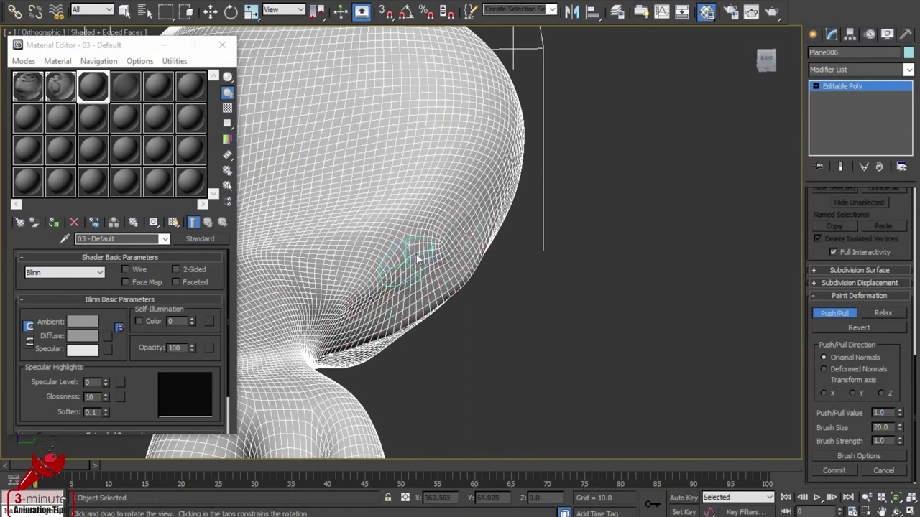
pyautogui.moveTo(392, 279); pyautogui.dragTo(360, 329)
pyautogui.moveTo(462, 242)
pyautogui.mouseDown()
pyautogui.moveTo(435, 279)
pyautogui.moveTo(420, 267)
pyautogui.mouseUp()
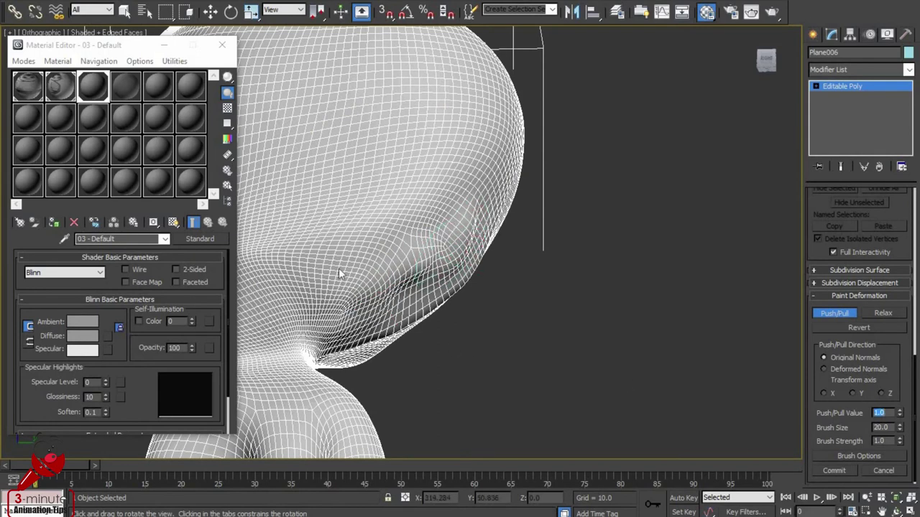
pyautogui.moveTo(436, 232); pyautogui.dragTo(432, 267)
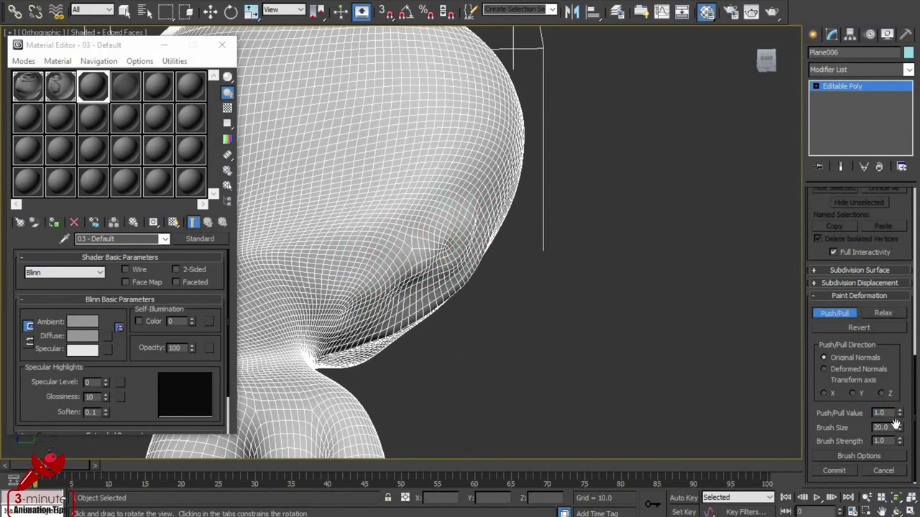
pyautogui.scroll(-1, 904, 427)
pyautogui.moveTo(460, 225); pyautogui.dragTo(421, 267)
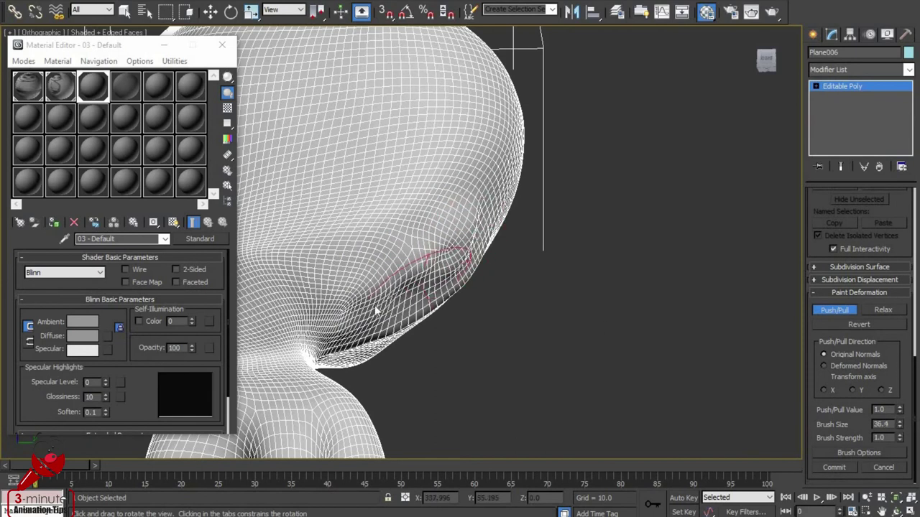
pyautogui.press('z')
# Step: Test-render the sculpted character, then close the render and V-Ray message windows
pyautogui.moveTo(503, 335)
pyautogui.mouseDown()
pyautogui.moveTo(591, 343)
pyautogui.moveTo(585, 333)
pyautogui.mouseUp()
pyautogui.hotkey('shift', 'q')
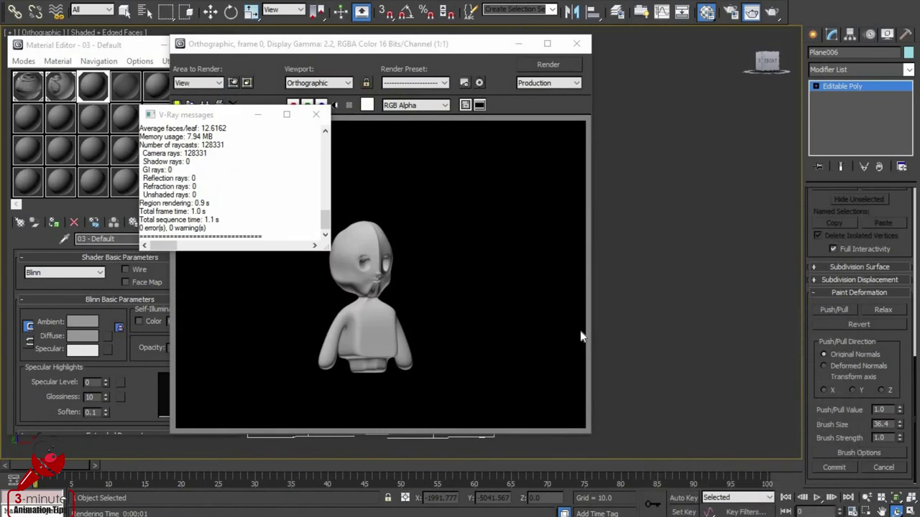
pyautogui.click(576, 44)
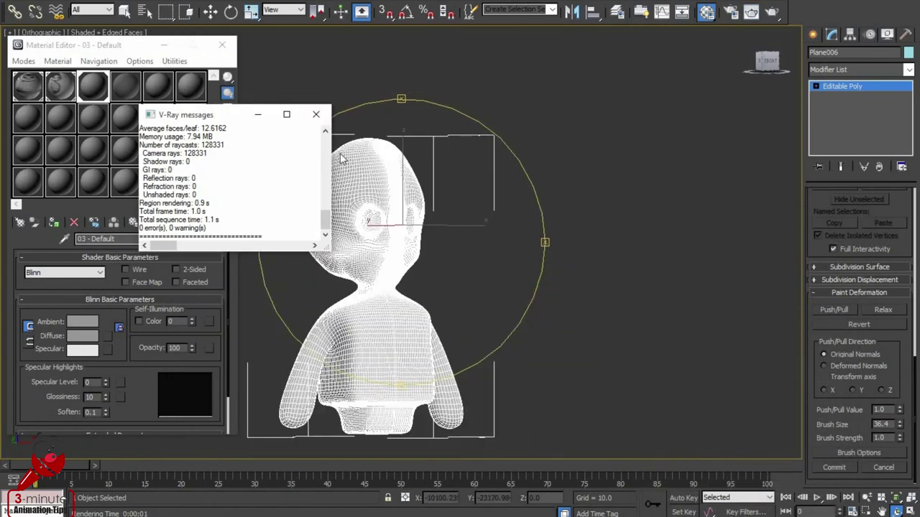
pyautogui.click(315, 116)
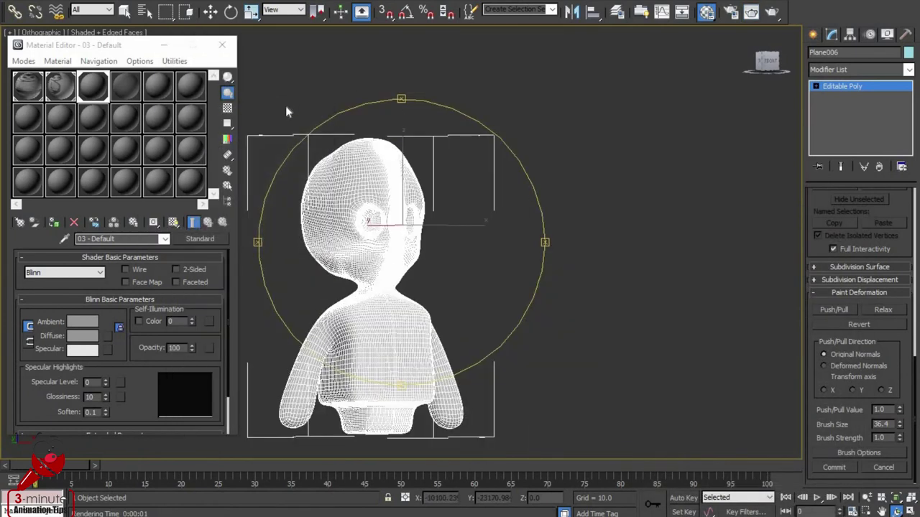
# Step: Assign BWom0001-M3-Head-S.jpg as the material's diffuse bitmap map
pyautogui.click(107, 336)
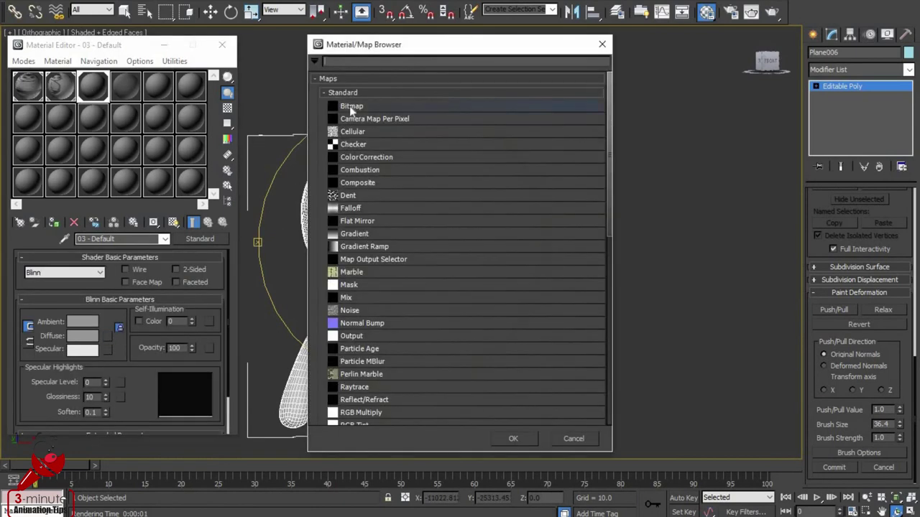
pyautogui.doubleClick(348, 106)
pyautogui.scroll(-3, 309, 180)
pyautogui.scroll(-5, 308, 207)
pyautogui.click(186, 132)
pyautogui.click(62, 131)
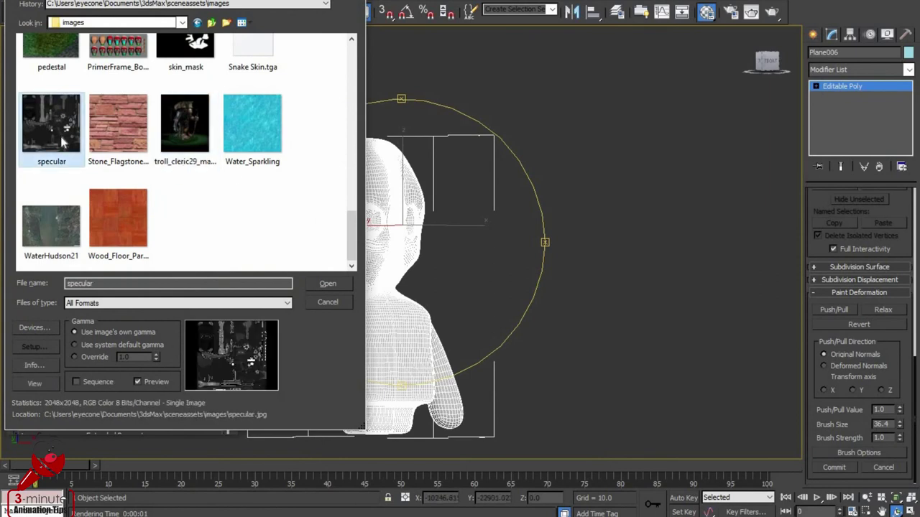
pyautogui.scroll(2, 63, 136)
pyautogui.scroll(3, 225, 208)
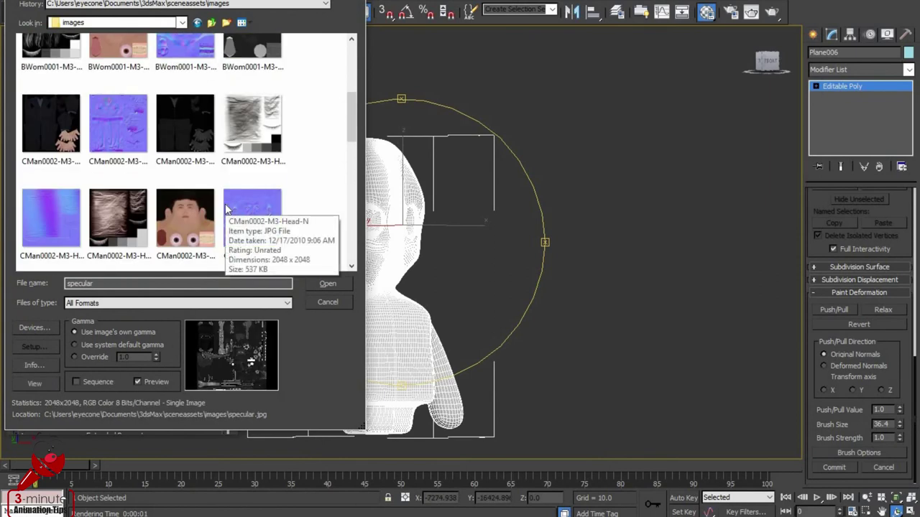
pyautogui.scroll(3, 244, 217)
pyautogui.doubleClick(253, 176)
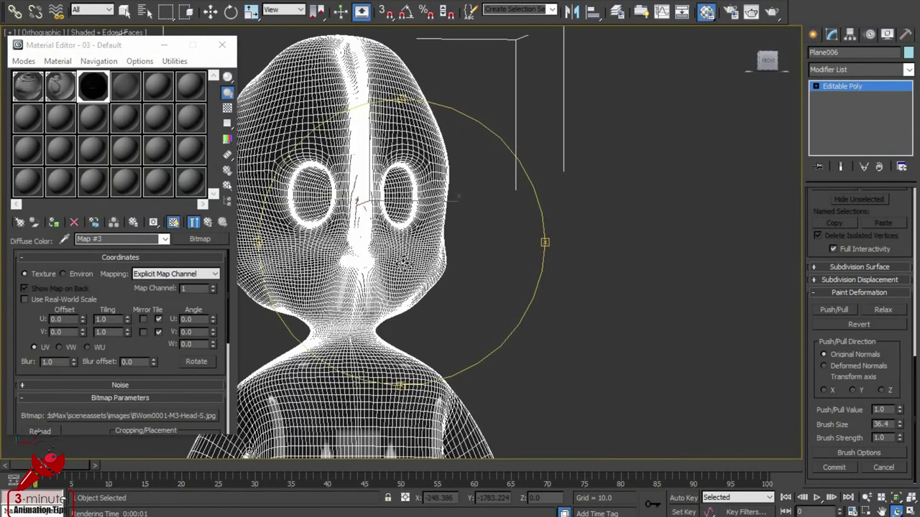
# Step: Test-render the textured character and close the render window
pyautogui.hotkey('shift', 'q')
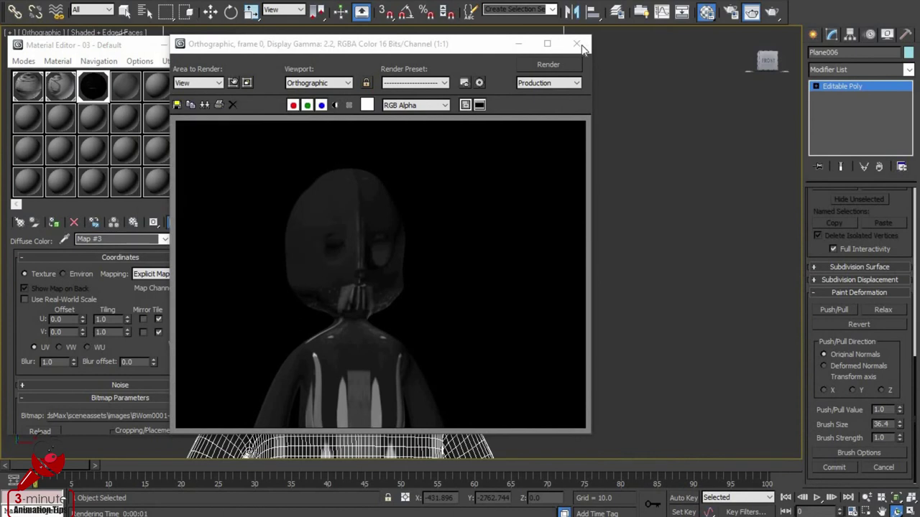
pyautogui.click(576, 43)
pyautogui.click(836, 69)
# Step: Add an Unwrap UVW modifier to the character at Face sub-object level
pyautogui.press('u')
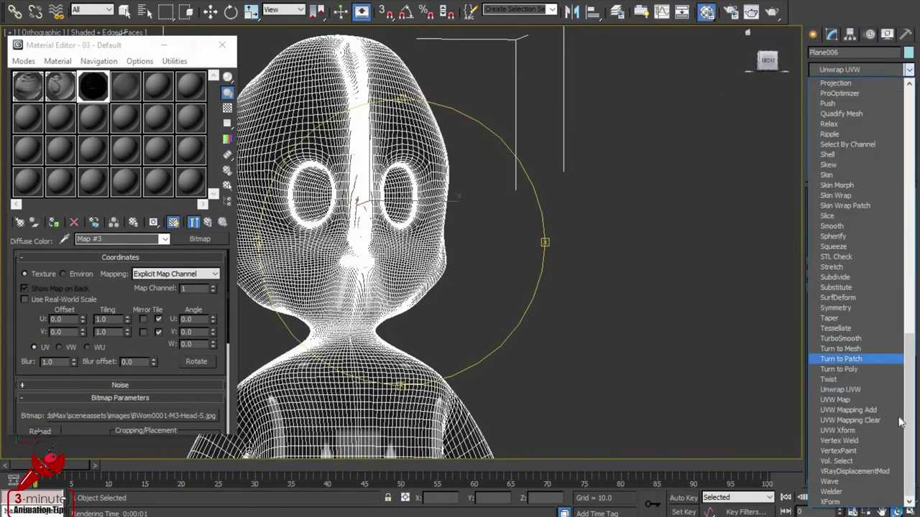
pyautogui.click(877, 389)
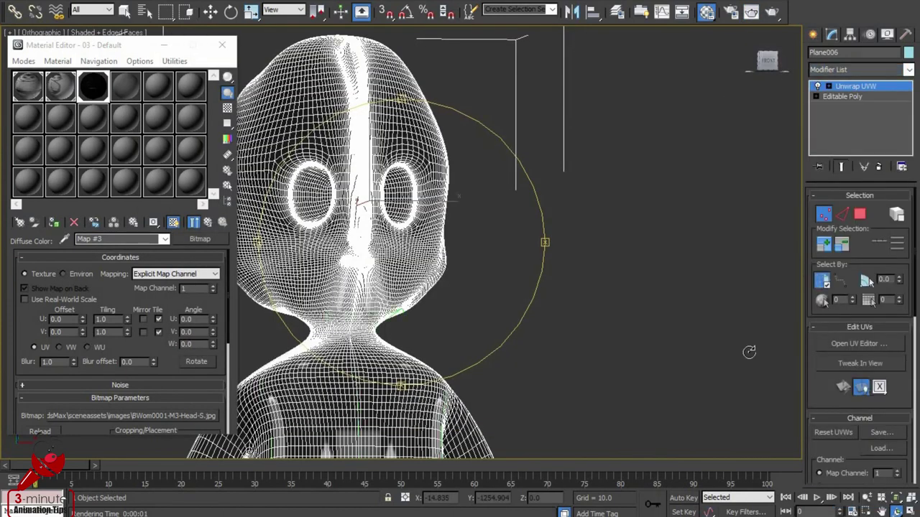
pyautogui.moveTo(454, 255)
pyautogui.keyDown('alt'); pyautogui.mouseDown(button='middle')
pyautogui.moveTo(471, 270)
pyautogui.moveTo(735, 173)
pyautogui.mouseUp(button='middle'); pyautogui.keyUp('alt')
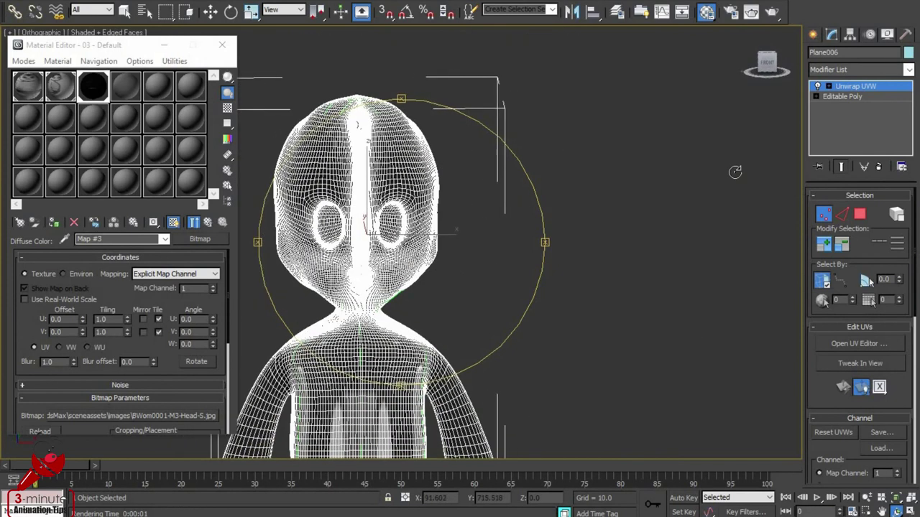
pyautogui.click(817, 87)
pyautogui.click(850, 116)
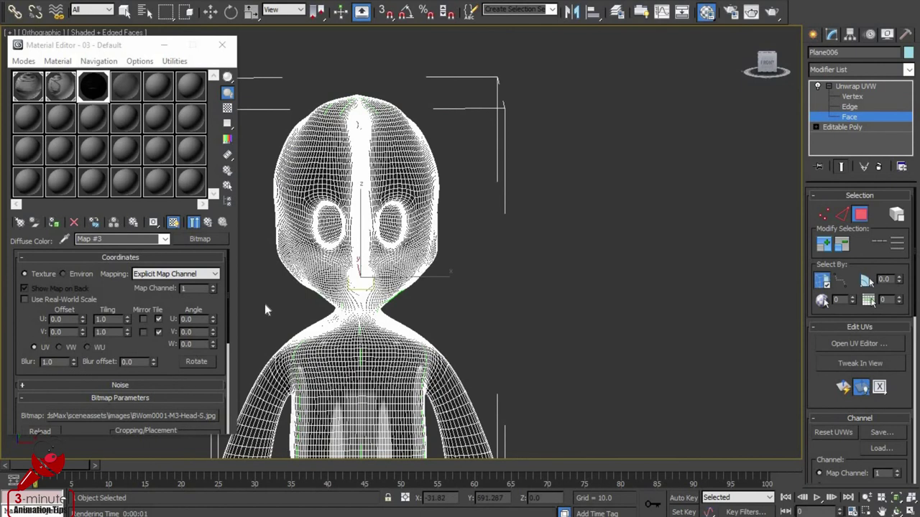
# Step: Frame the head faces in the front view and open the UV Editor
pyautogui.press('z')
pyautogui.press('f')
pyautogui.press('z')
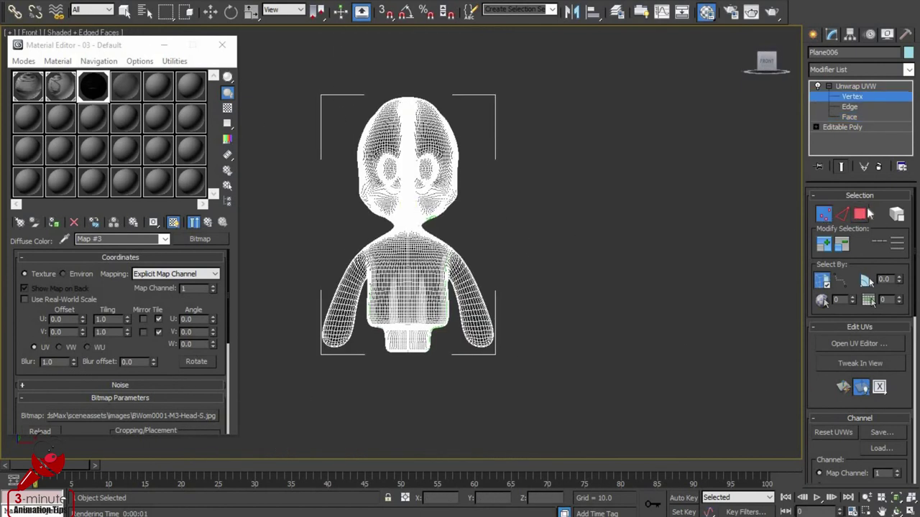
pyautogui.scroll(-5, 810, 263)
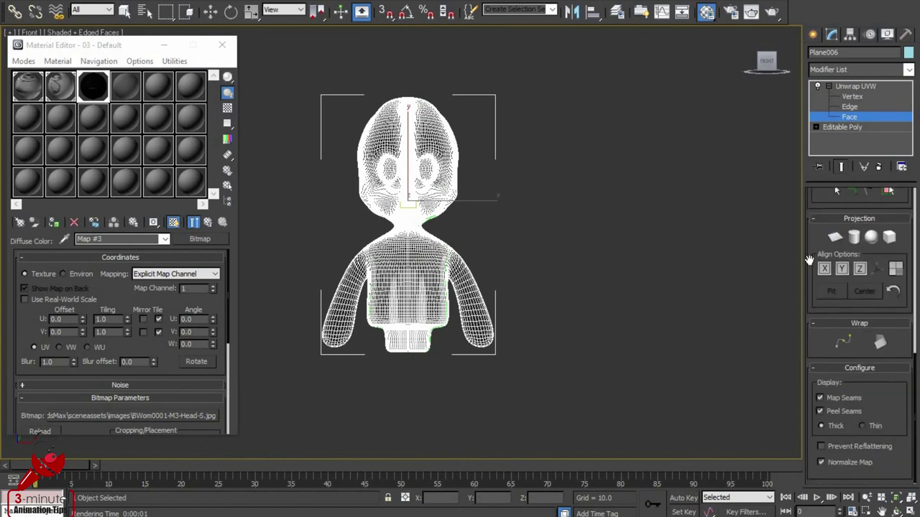
pyautogui.moveTo(810, 260); pyautogui.dragTo(808, 325)
pyautogui.press('w')
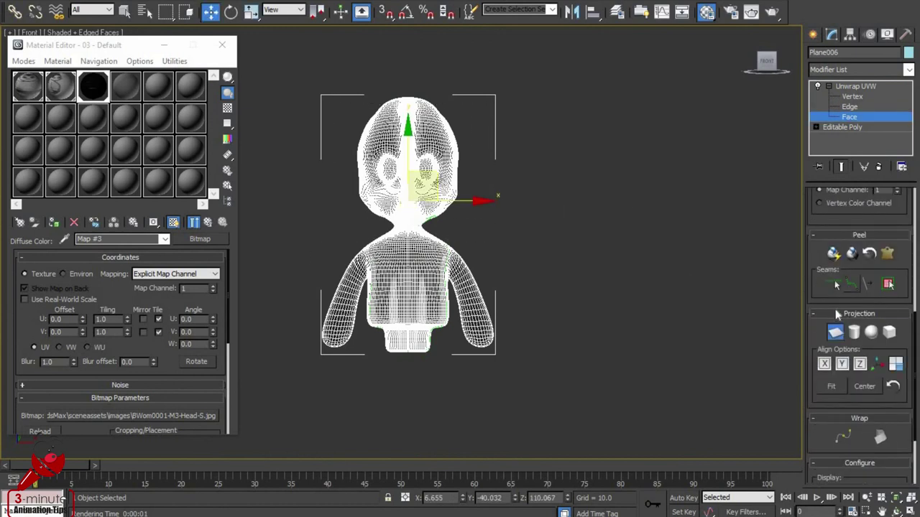
pyautogui.scroll(5, 814, 331)
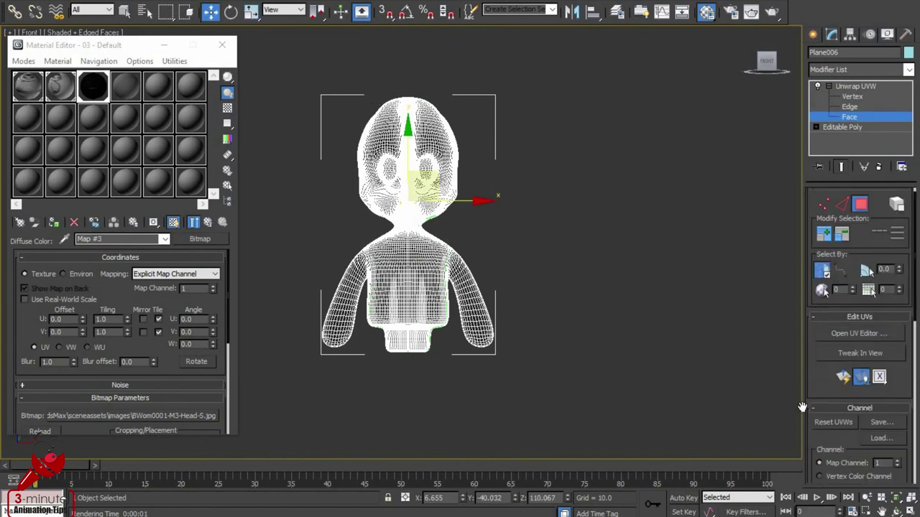
pyautogui.click(843, 344)
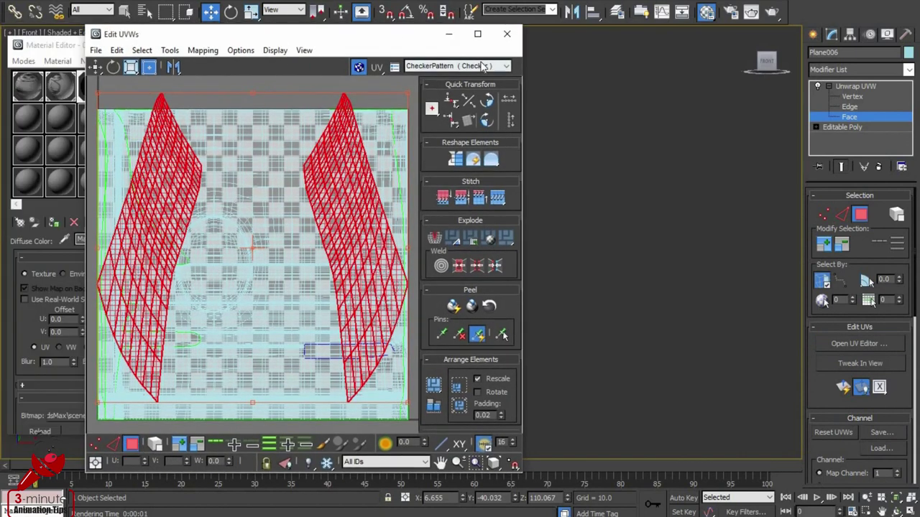
# Step: Show the Map #3 head texture behind the UVs in Edit UVWs
pyautogui.click(484, 66)
pyautogui.click(467, 87)
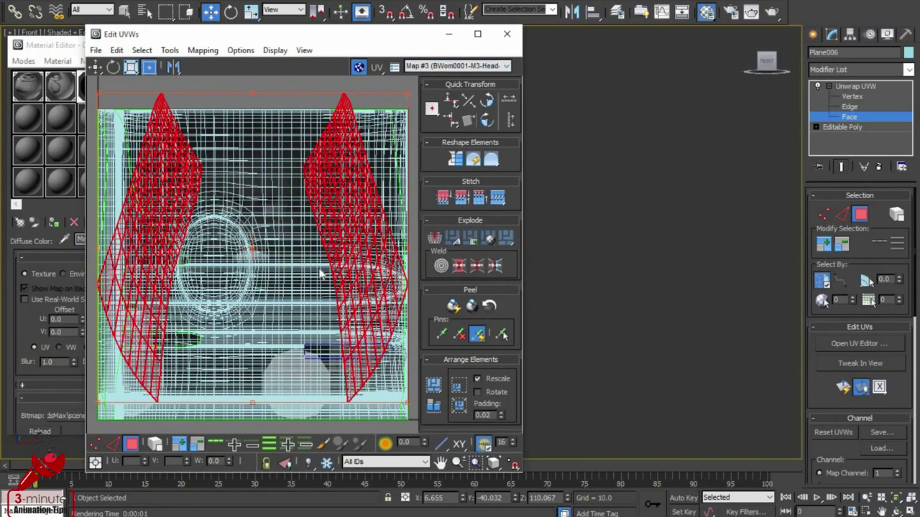
pyautogui.rightClick(230, 268)
# Step: In Edge mode, shrink and move the red UV shells down-right, then close the editor
pyautogui.click(112, 445)
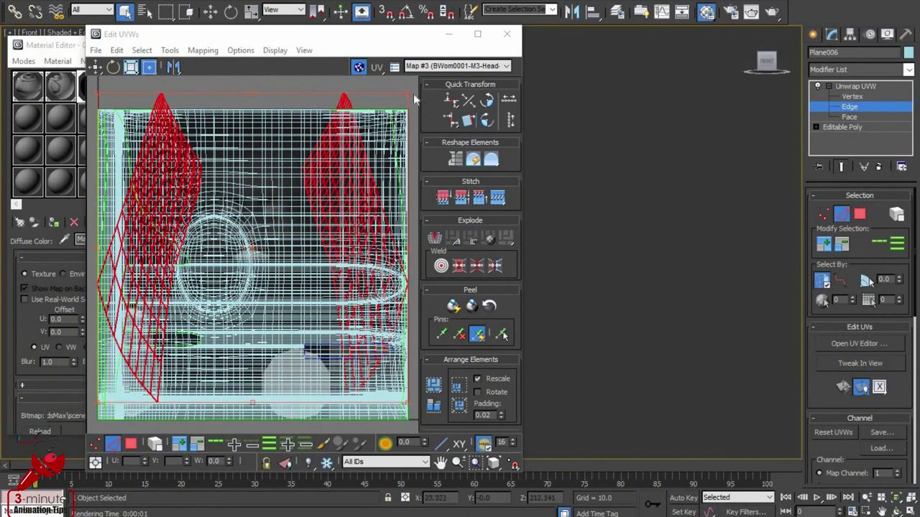
pyautogui.moveTo(407, 94)
pyautogui.mouseDown()
pyautogui.moveTo(303, 228)
pyautogui.moveTo(298, 181)
pyautogui.mouseUp()
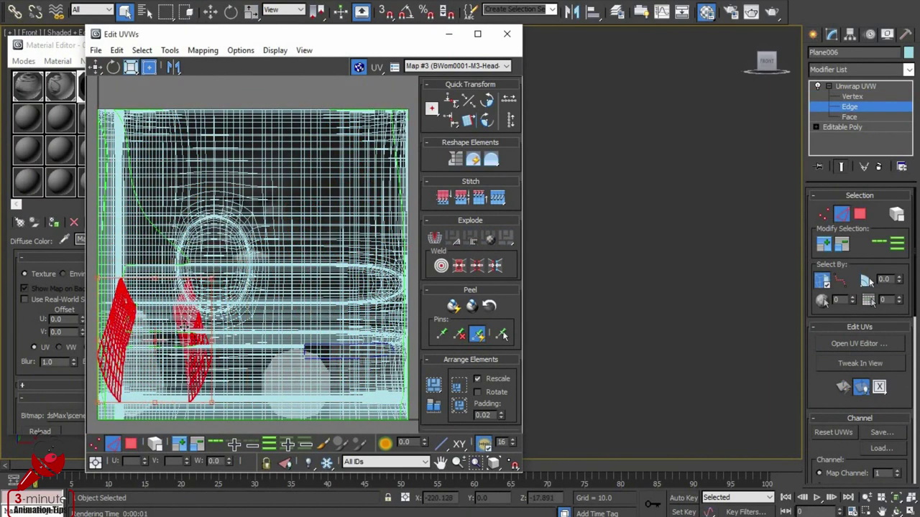
pyautogui.click(448, 34)
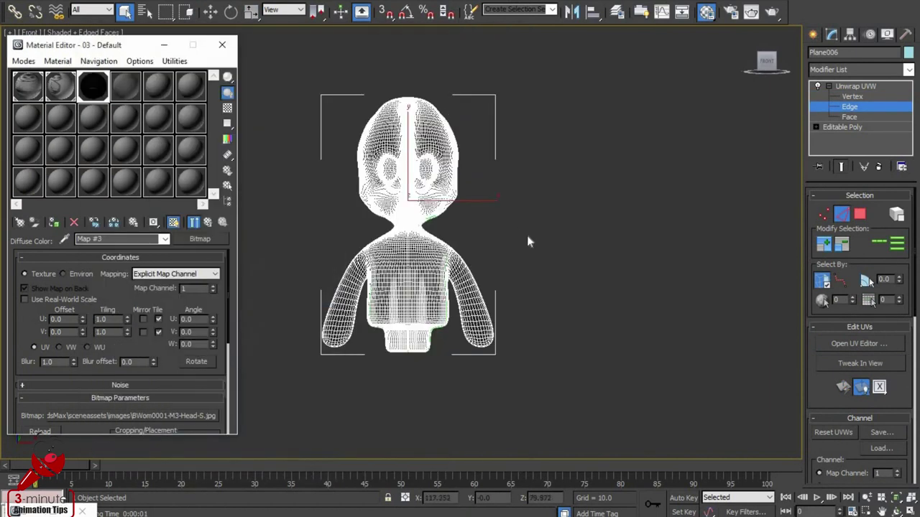